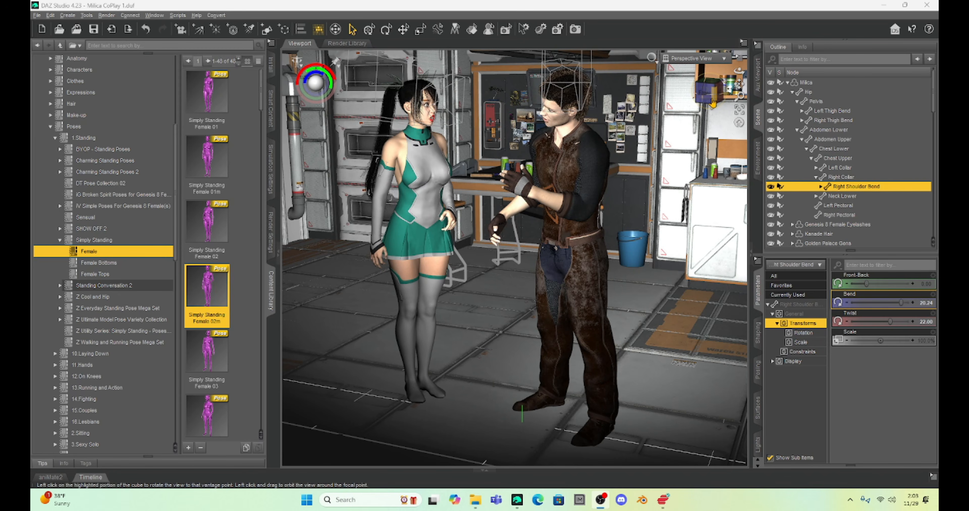
Step: View the scene through Camera and inspect the outside of the set around its windows and doorway
{"action": "left_click_drag", "start_coordinate": [712, 104], "coordinate": [740, 93]}
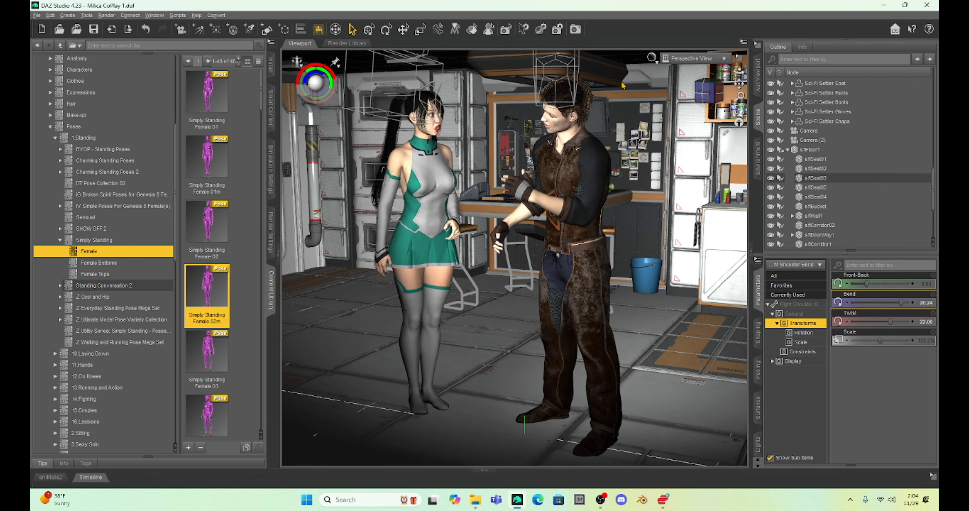
{"action": "left_click", "coordinate": [714, 58]}
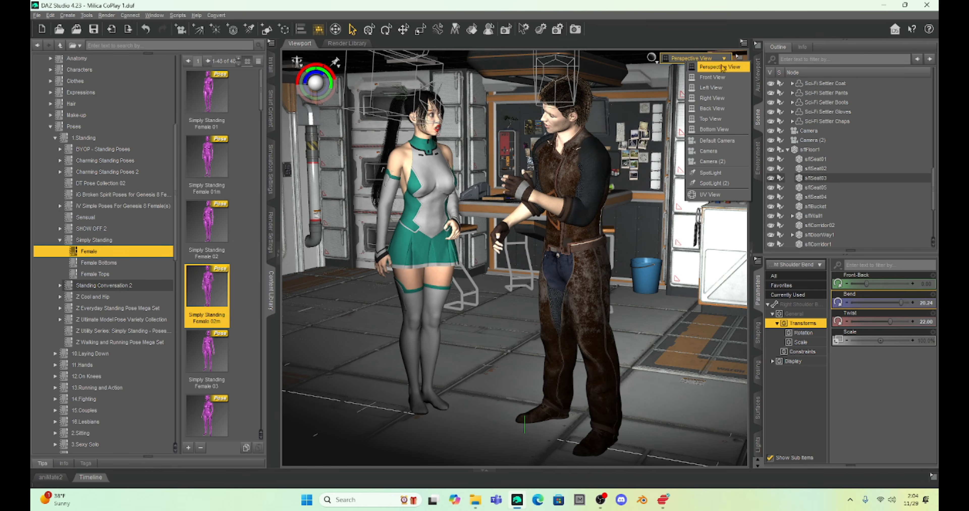
{"action": "left_click", "coordinate": [709, 150]}
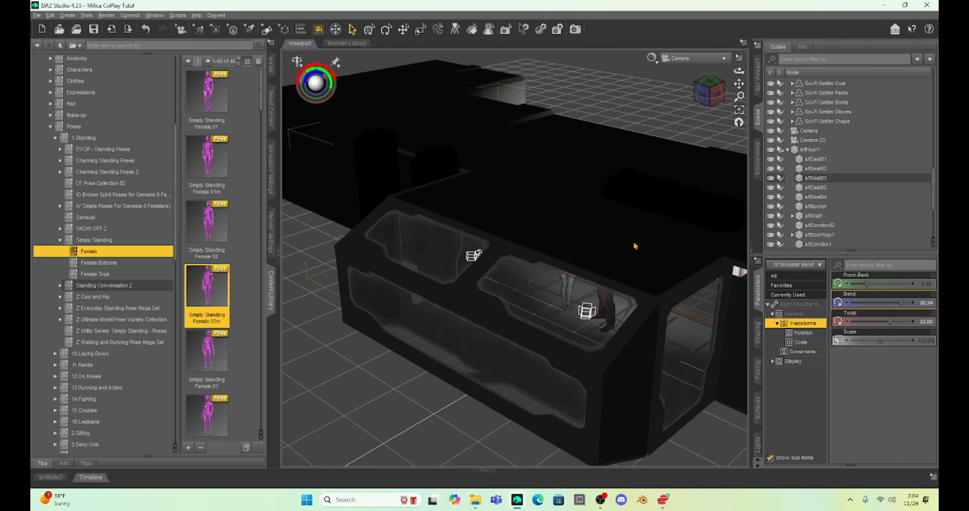
{"action": "scroll", "coordinate": [634, 245], "scroll_direction": "down", "scroll_amount": 6}
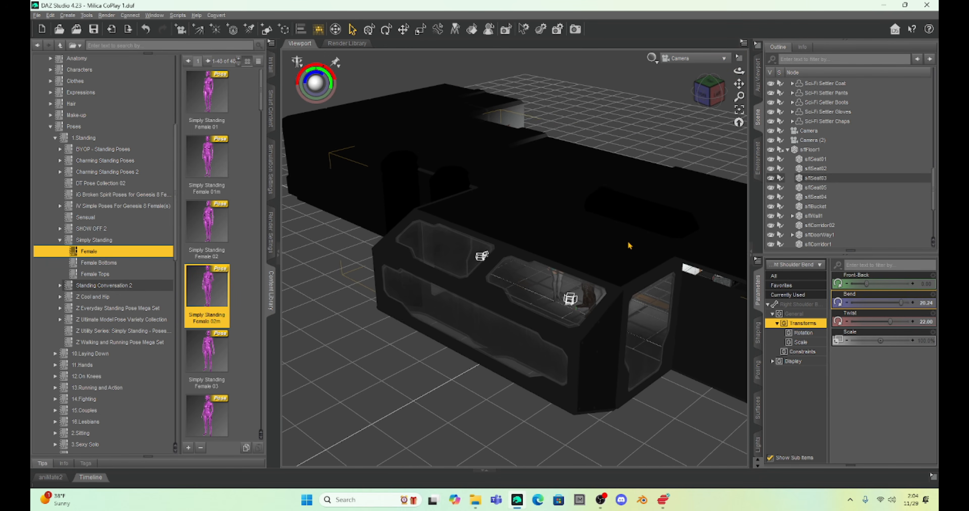
{"action": "scroll", "coordinate": [629, 245], "scroll_direction": "down", "scroll_amount": 2}
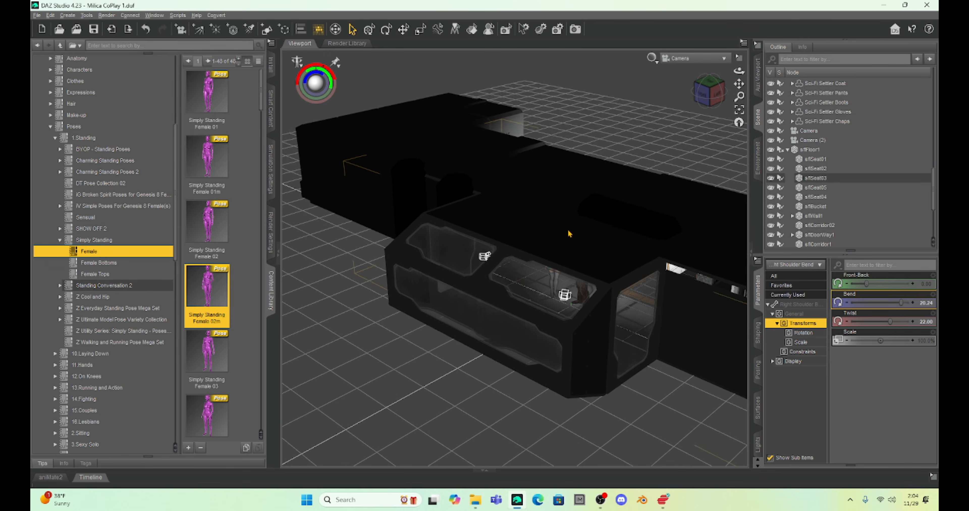
{"action": "left_click", "coordinate": [699, 103]}
{"action": "left_click_drag", "start_coordinate": [699, 103], "coordinate": [438, 90]}
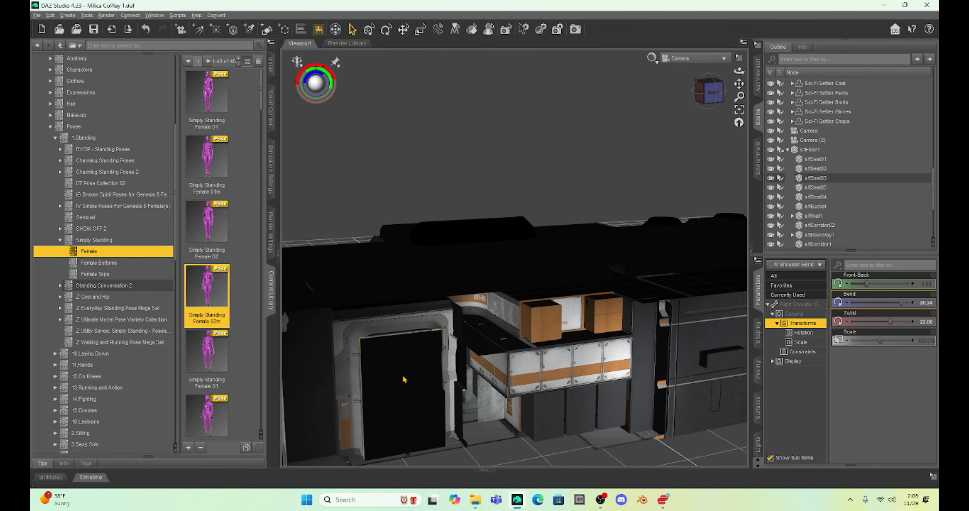
Step: View the set through Default Camera and inspect the kitchen counter and the Science Labs door
{"action": "left_click", "coordinate": [703, 59]}
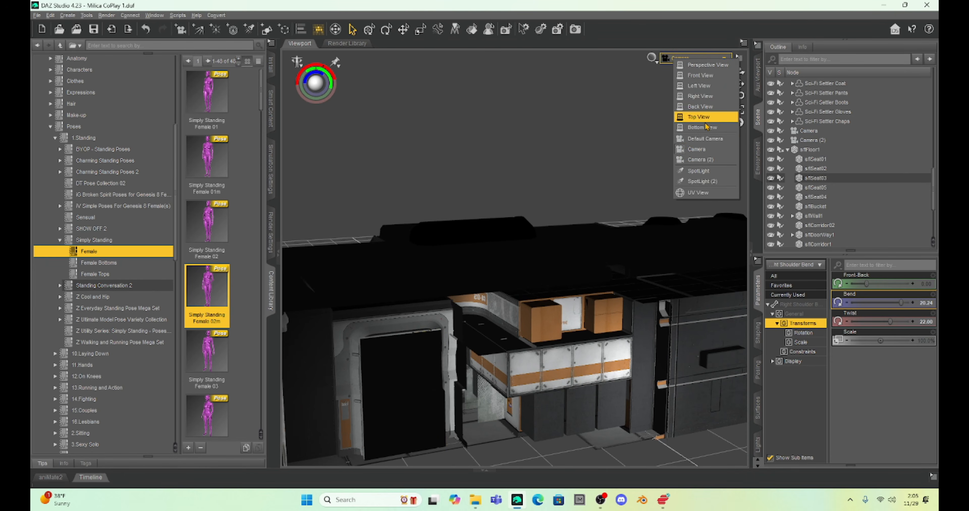
{"action": "left_click", "coordinate": [704, 138]}
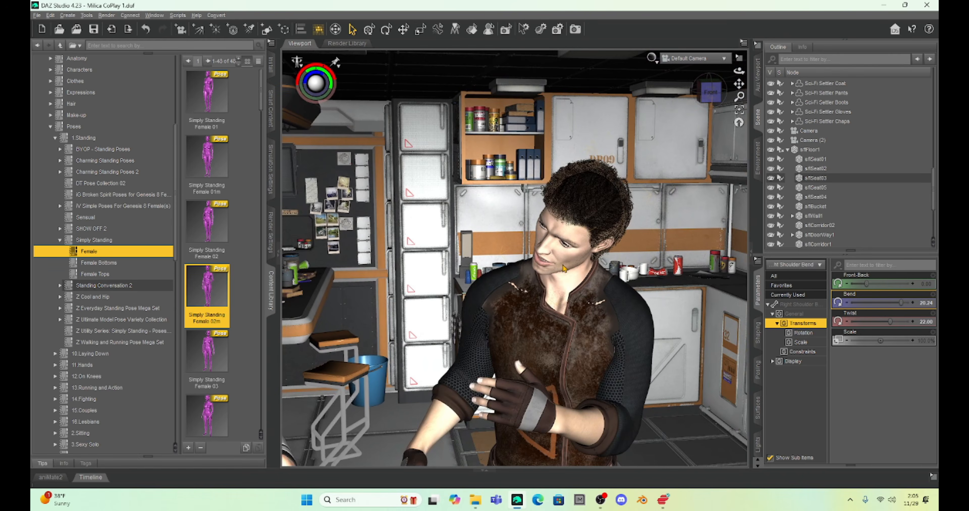
{"action": "scroll", "coordinate": [564, 269], "scroll_direction": "down", "scroll_amount": 6}
{"action": "left_click_drag", "start_coordinate": [738, 83], "coordinate": [692, 48]}
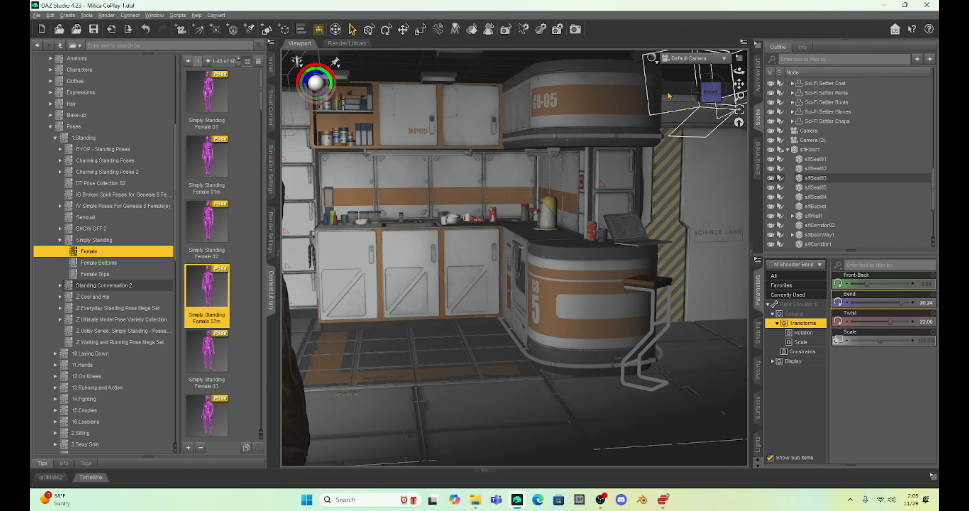
{"action": "left_click_drag", "start_coordinate": [711, 94], "coordinate": [735, 94]}
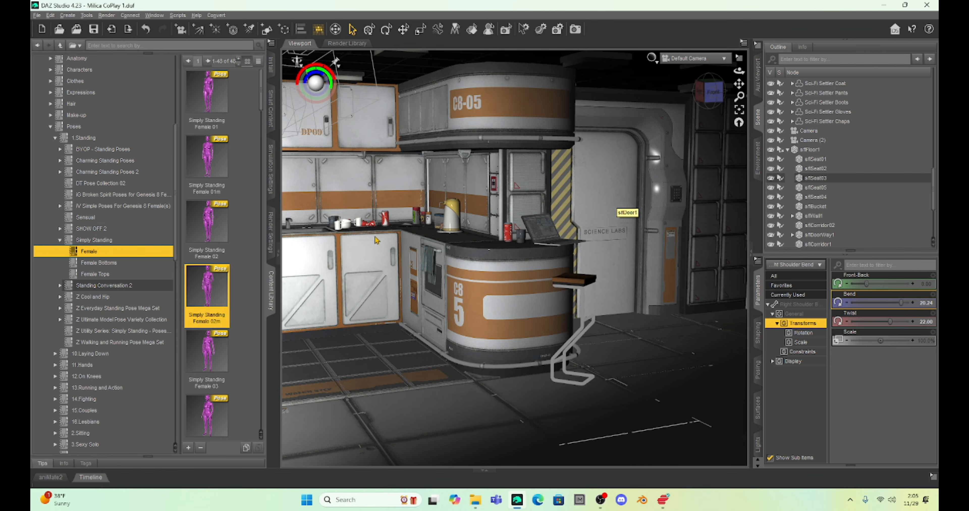
Step: Check how both figures are framed through the SpotLight and SpotLight (2) views
{"action": "left_click", "coordinate": [689, 59]}
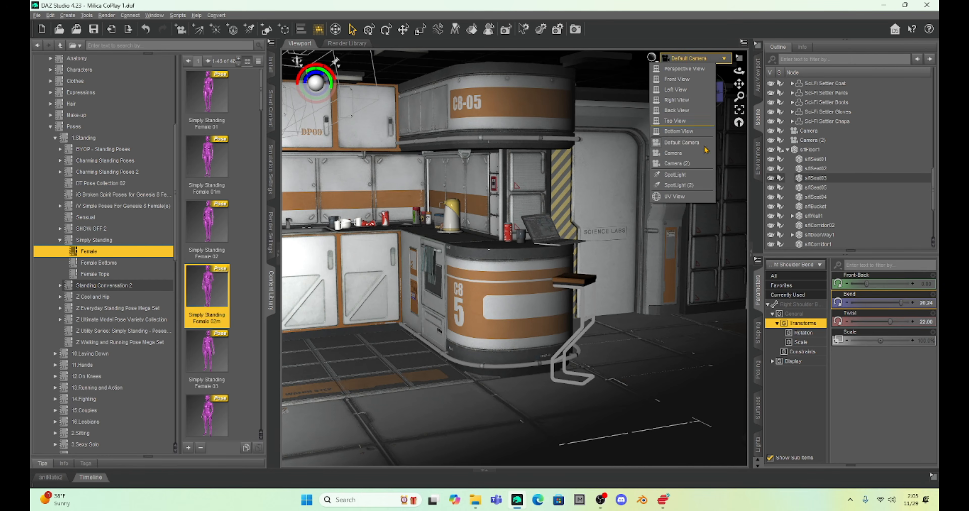
{"action": "left_click", "coordinate": [697, 177]}
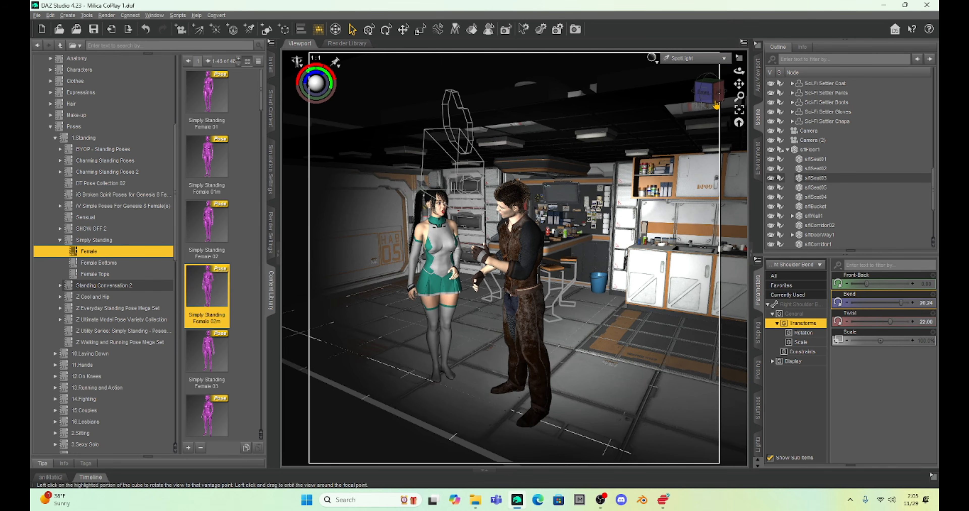
{"action": "left_click_drag", "start_coordinate": [711, 93], "coordinate": [720, 94]}
{"action": "left_click", "coordinate": [675, 59]}
{"action": "left_click", "coordinate": [688, 183]}
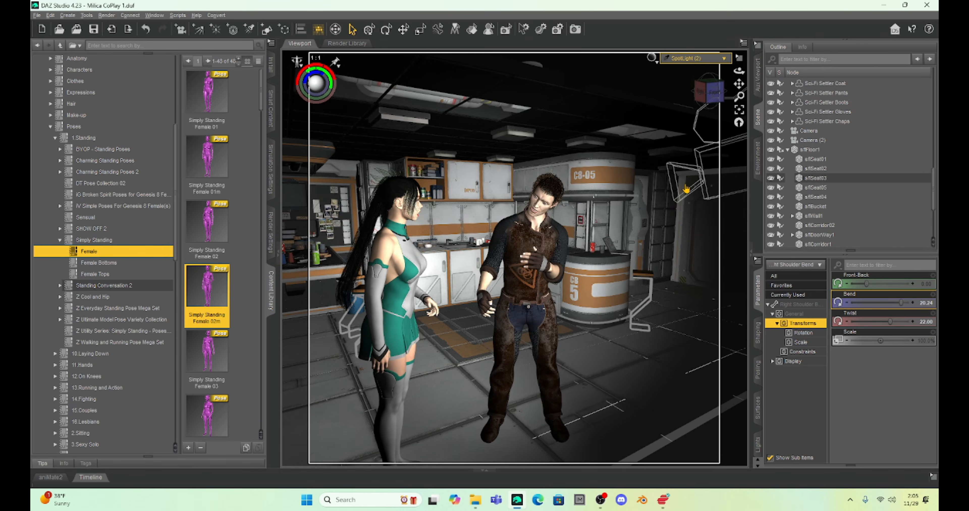
{"action": "left_click_drag", "start_coordinate": [739, 86], "coordinate": [769, 77]}
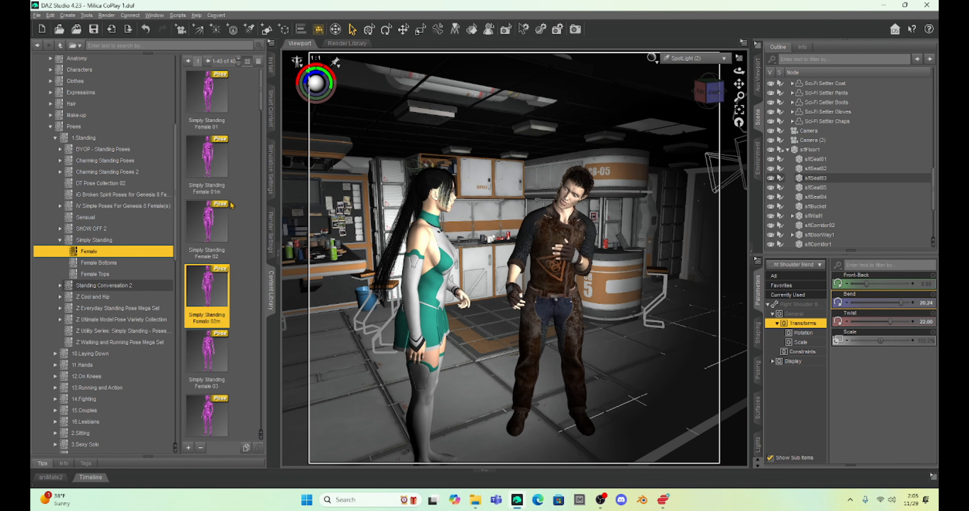
Step: Review the Iray render settings, including the environment, tone mapping and post denoiser options
{"action": "left_click", "coordinate": [271, 230]}
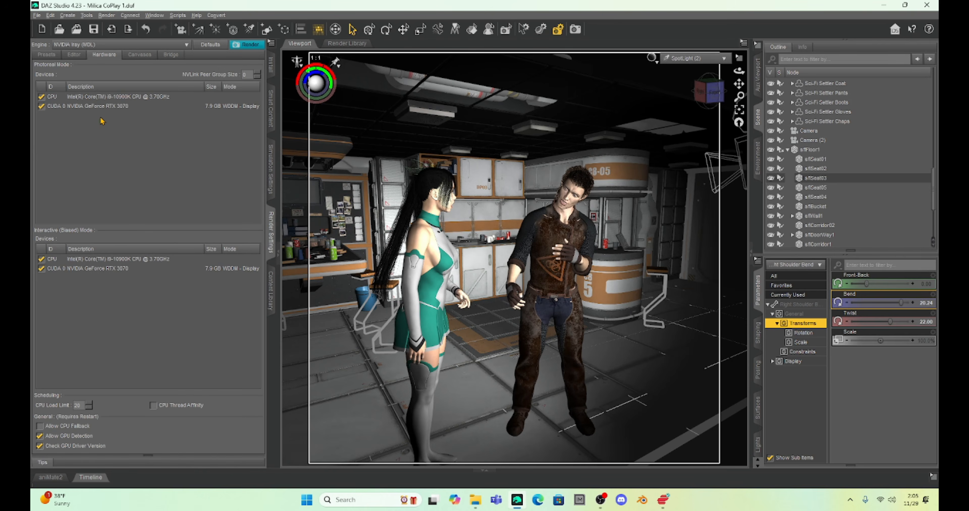
{"action": "left_click", "coordinate": [74, 55]}
{"action": "scroll", "coordinate": [156, 299], "scroll_direction": "down", "scroll_amount": 10}
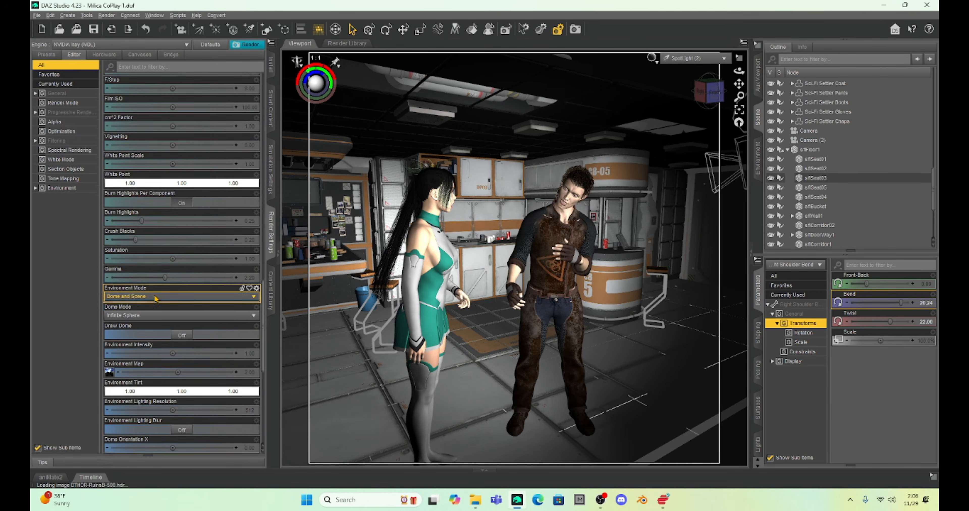
{"action": "scroll", "coordinate": [156, 299], "scroll_direction": "down", "scroll_amount": 3}
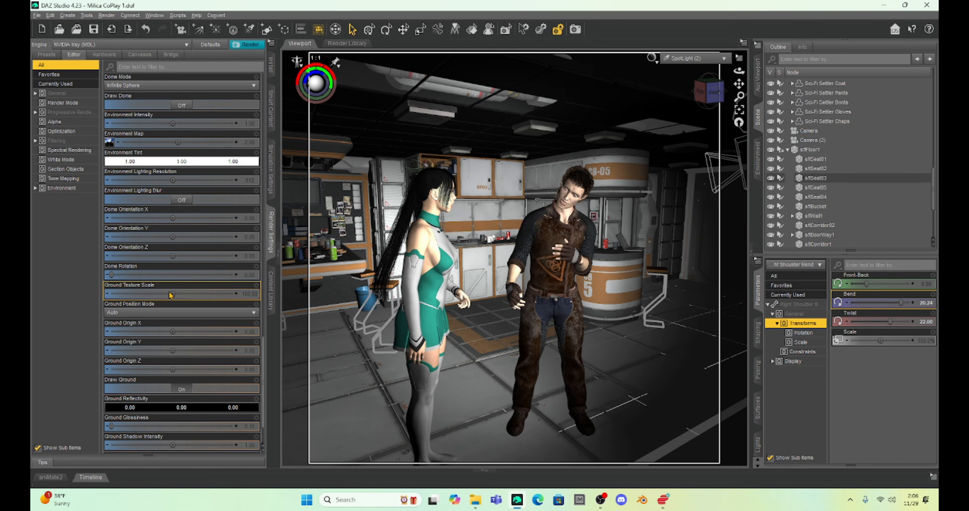
{"action": "scroll", "coordinate": [188, 294], "scroll_direction": "down", "scroll_amount": 2}
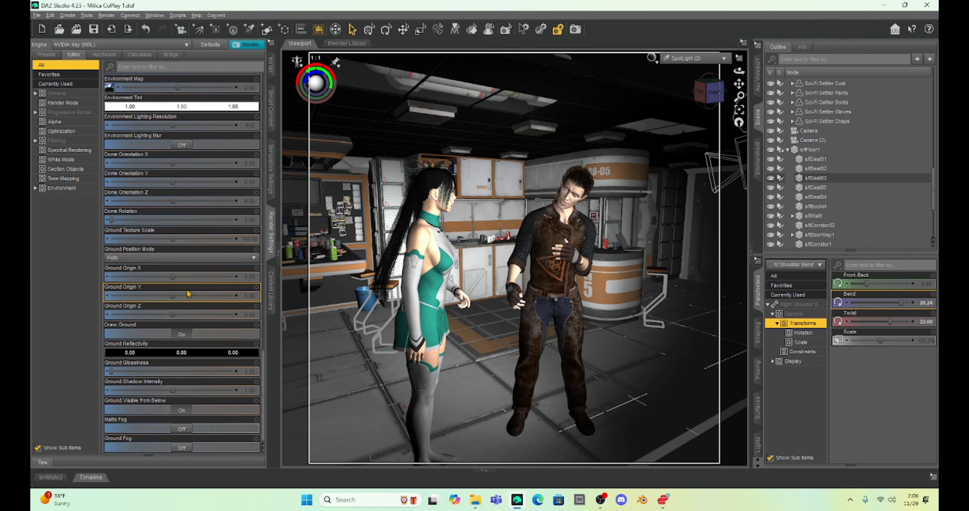
{"action": "scroll", "coordinate": [188, 294], "scroll_direction": "up", "scroll_amount": 8}
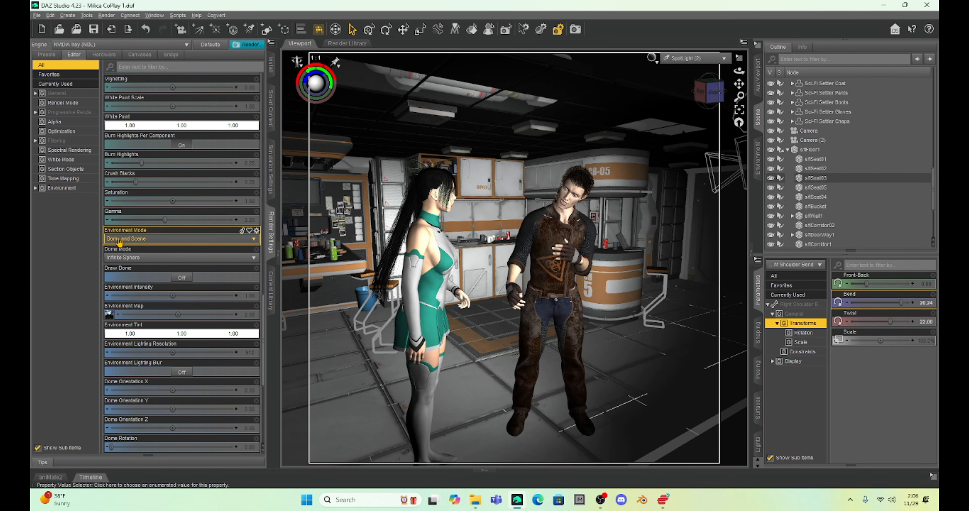
{"action": "scroll", "coordinate": [177, 213], "scroll_direction": "up", "scroll_amount": 12}
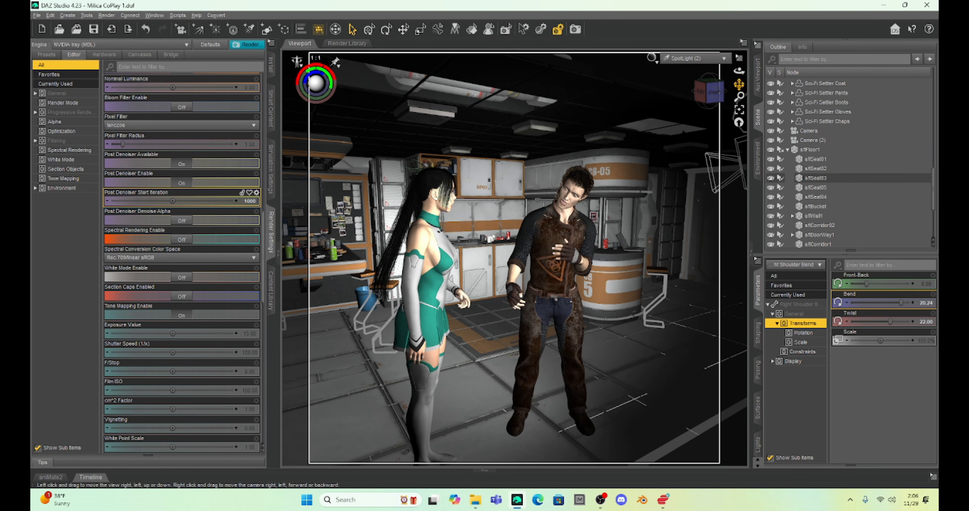
Step: Switch the viewport to Camera (2) and reframe it so both figures are in front of the kitchen
{"action": "left_click", "coordinate": [702, 59]}
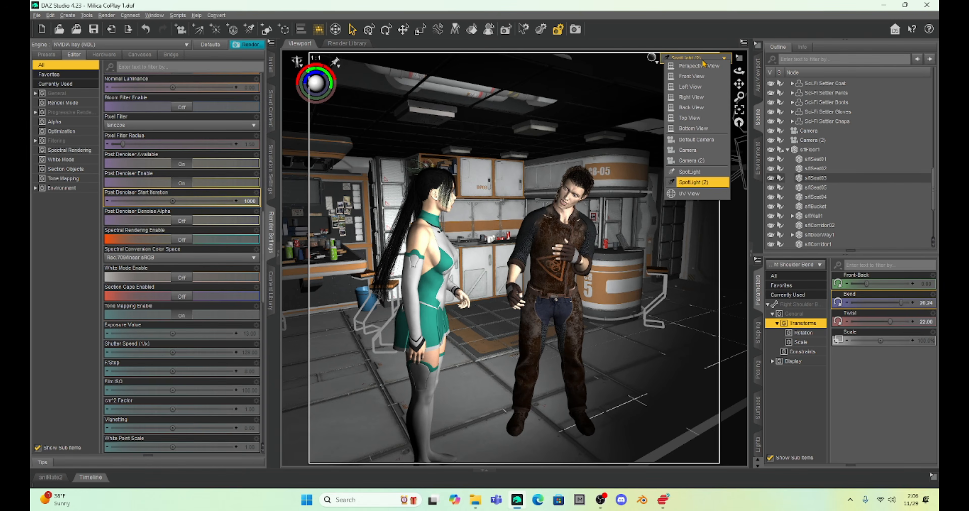
{"action": "left_click", "coordinate": [690, 160]}
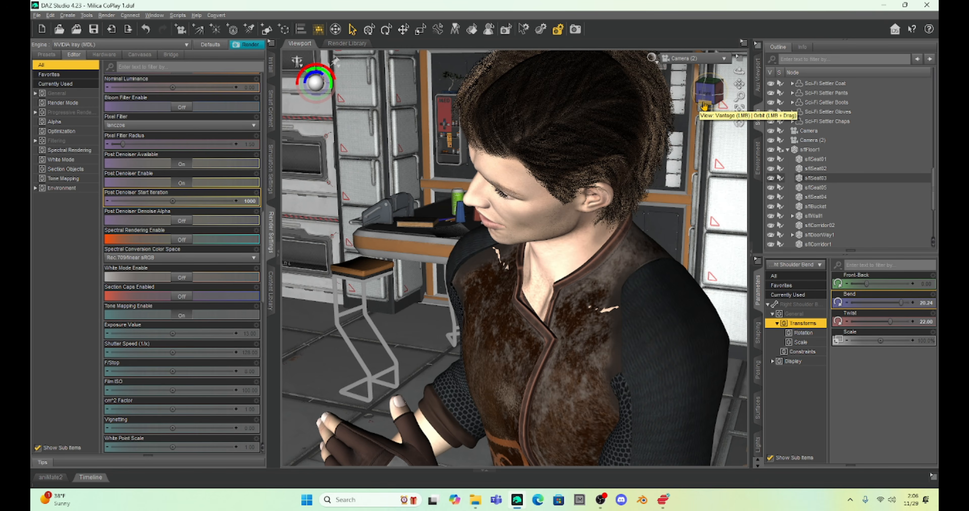
{"action": "left_click", "coordinate": [705, 106]}
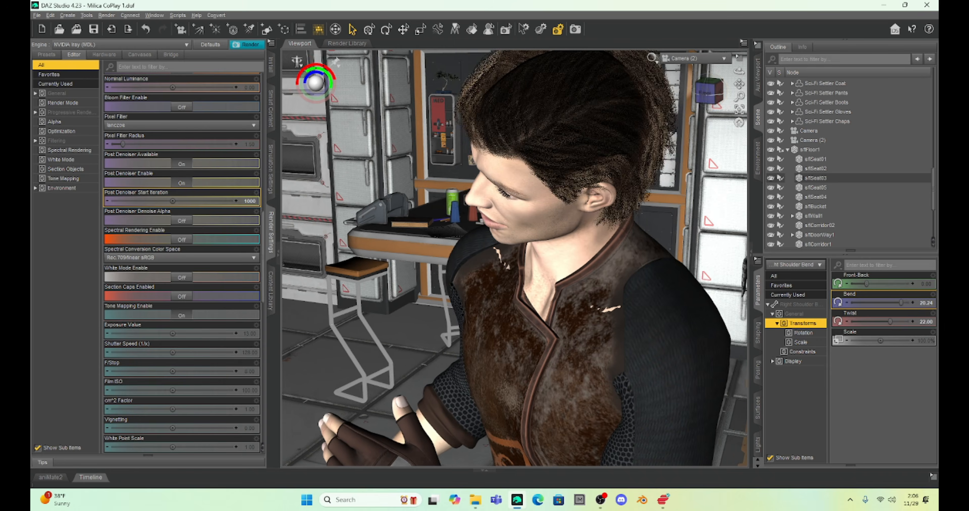
{"action": "middle_click_drag", "start_coordinate": [587, 254], "coordinate": [618, 252]}
{"action": "scroll", "coordinate": [598, 301], "scroll_direction": "down", "scroll_amount": 5}
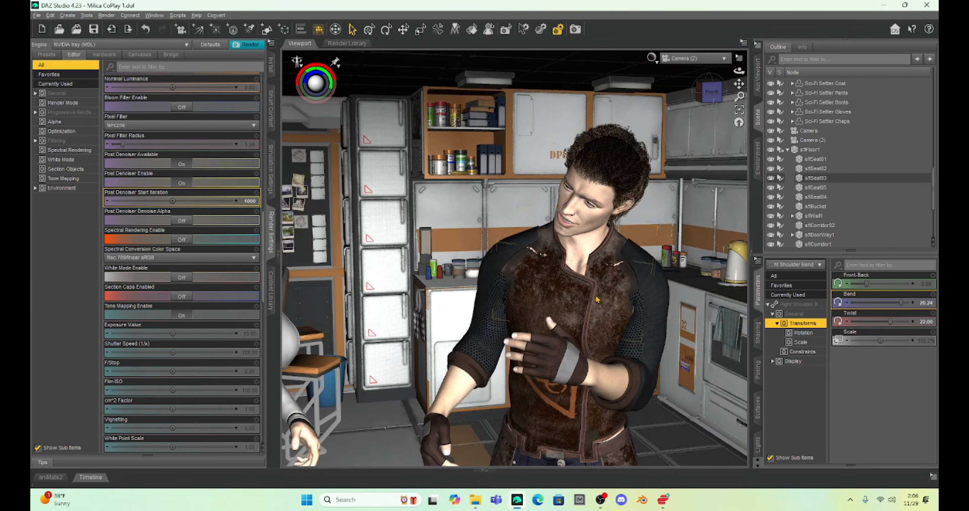
{"action": "scroll", "coordinate": [597, 300], "scroll_direction": "down", "scroll_amount": 5}
{"action": "mouse_move", "coordinate": [739, 83]}
{"action": "left_mouse_down"}
{"action": "mouse_move", "coordinate": [664, 39]}
{"action": "mouse_move", "coordinate": [731, 87]}
{"action": "left_mouse_up"}
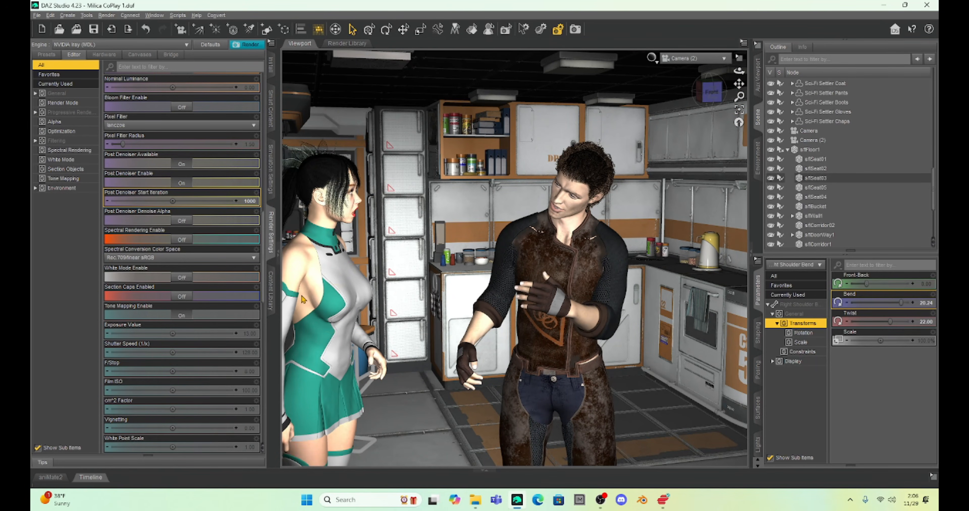
Step: Select the Milica figure, shift her along X and set her Y Rotate to about -36 degrees
{"action": "left_click", "coordinate": [312, 299]}
{"action": "left_click_drag", "start_coordinate": [879, 283], "coordinate": [910, 284]}
{"action": "left_click_drag", "start_coordinate": [707, 93], "coordinate": [545, 54]}
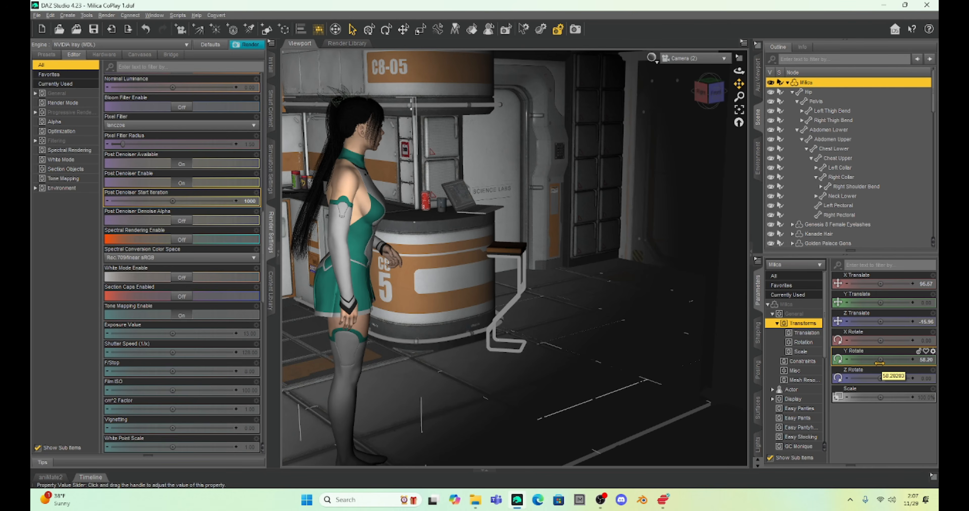
{"action": "left_click_drag", "start_coordinate": [878, 361], "coordinate": [851, 361]}
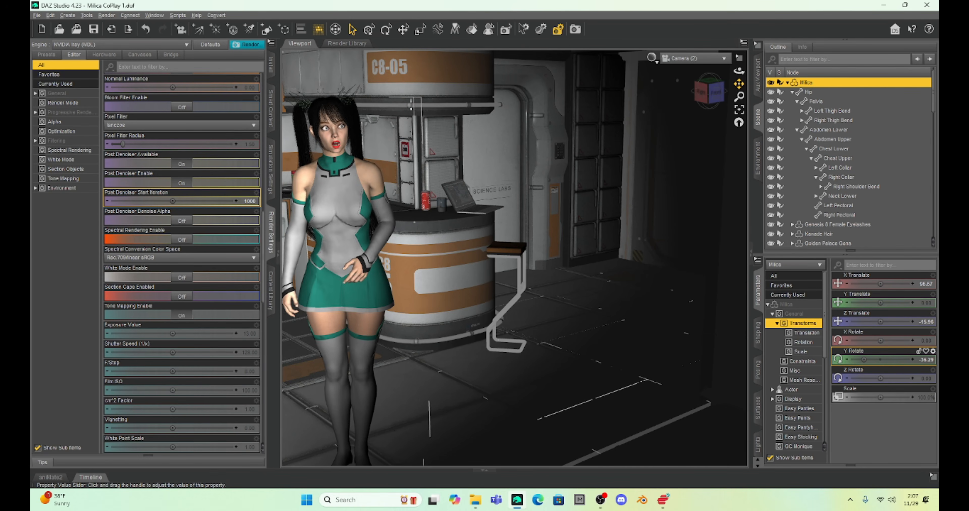
Step: Move Milica along X and Z to stand behind the bar stool near the door, with Z Translate at about -223
{"action": "left_click_drag", "start_coordinate": [879, 322], "coordinate": [867, 322]}
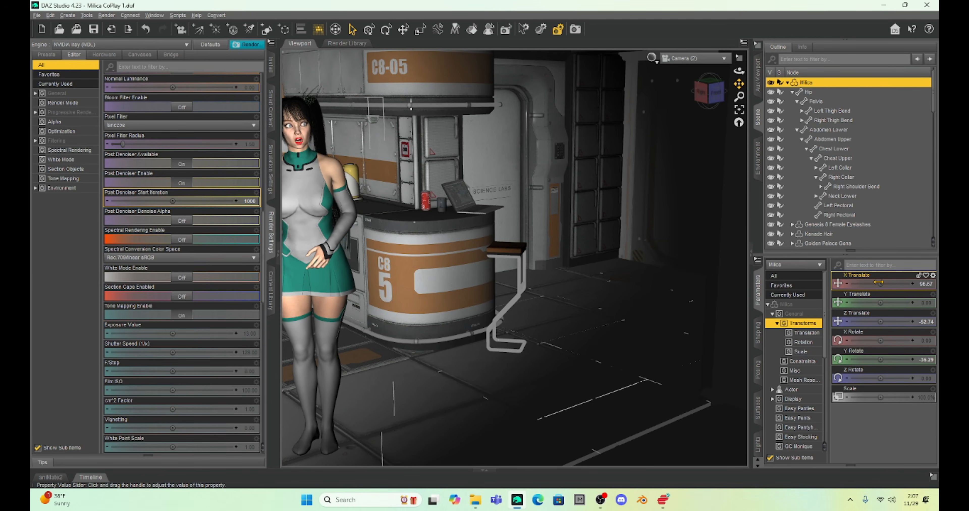
{"action": "left_click_drag", "start_coordinate": [880, 284], "coordinate": [917, 284]}
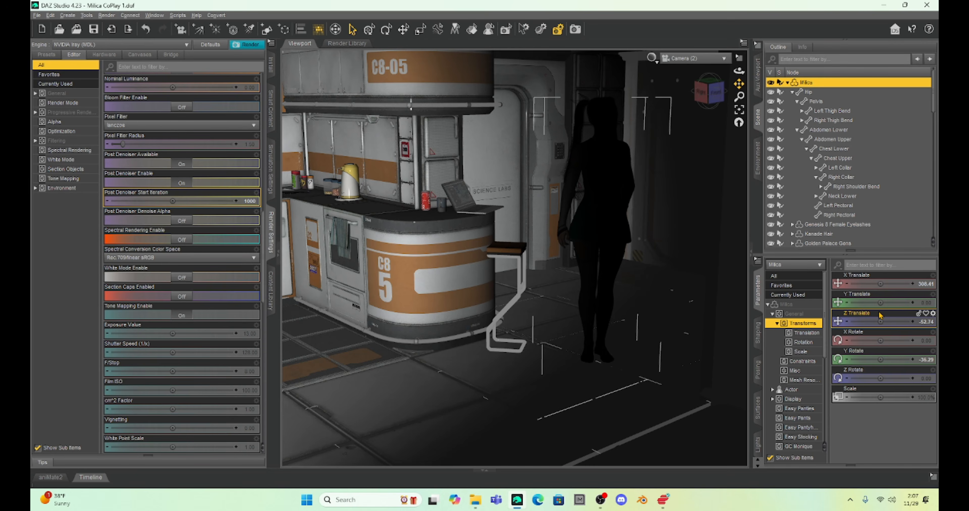
{"action": "left_click_drag", "start_coordinate": [880, 284], "coordinate": [904, 284]}
{"action": "left_click_drag", "start_coordinate": [878, 321], "coordinate": [857, 321]}
Step: Frame the doorway closely with Camera (2) and slide the door behind Milica open to an OpenDoor value of about 102
{"action": "scroll", "coordinate": [657, 292], "scroll_direction": "up", "scroll_amount": 10}
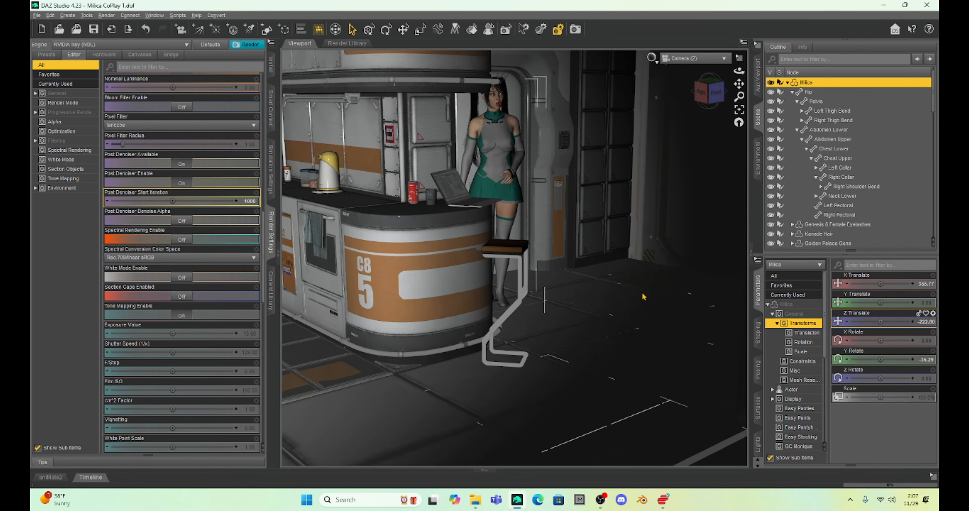
{"action": "scroll", "coordinate": [675, 134], "scroll_direction": "up", "scroll_amount": 2}
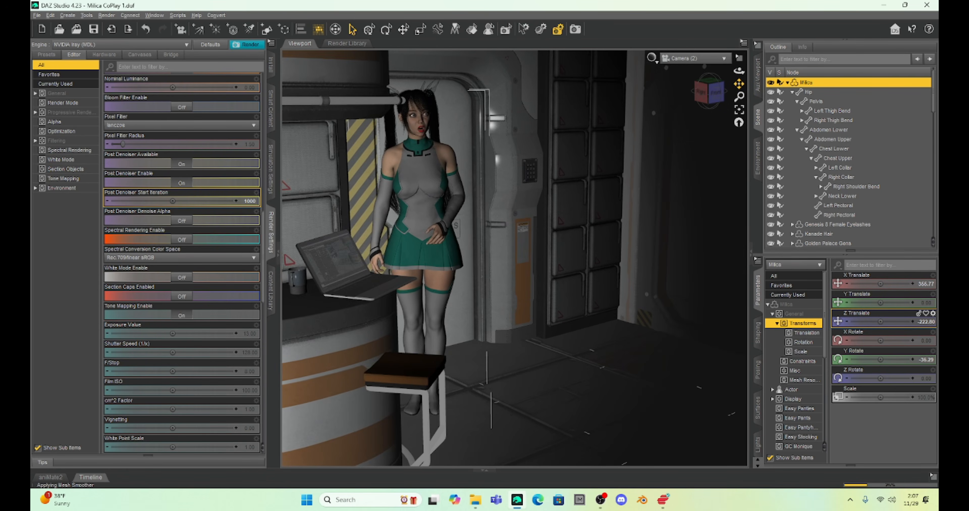
{"action": "scroll", "coordinate": [638, 154], "scroll_direction": "up", "scroll_amount": 6}
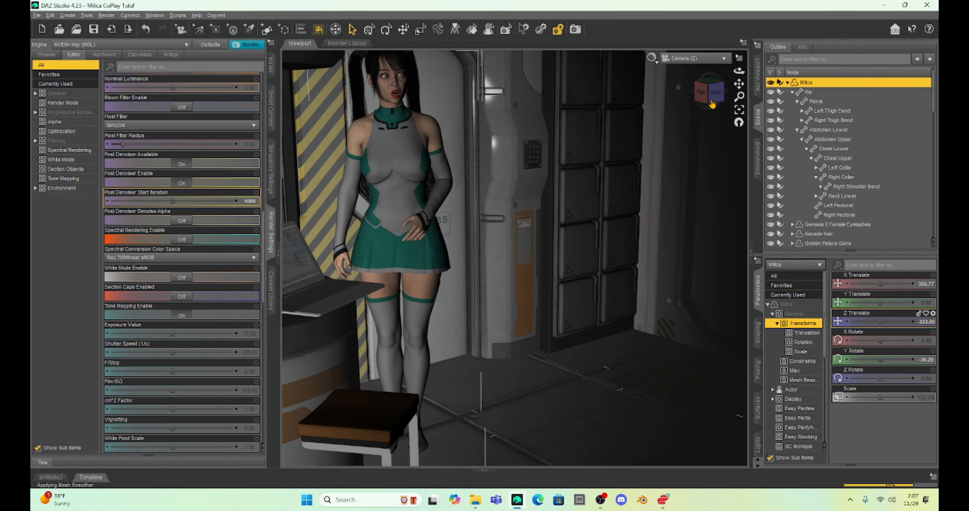
{"action": "left_click", "coordinate": [711, 103]}
{"action": "left_click_drag", "start_coordinate": [738, 85], "coordinate": [577, 70]}
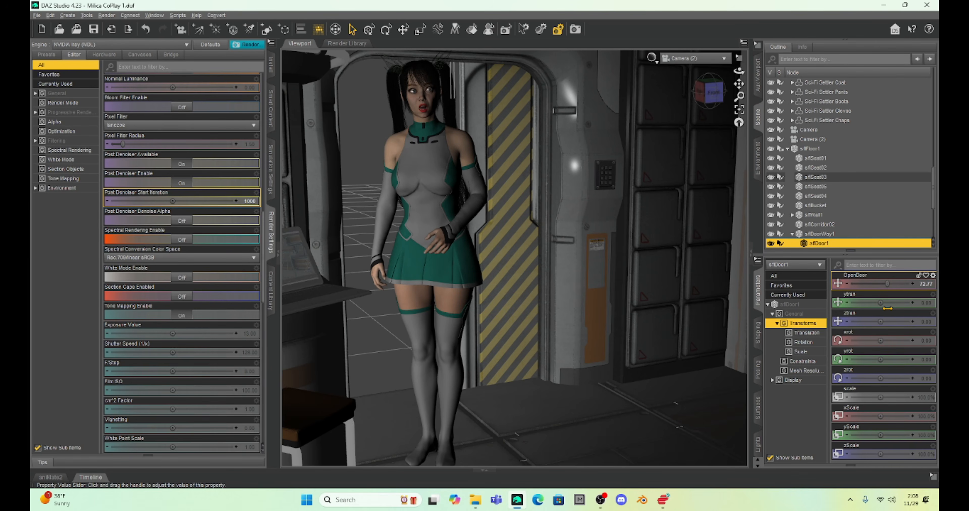
{"action": "left_click_drag", "start_coordinate": [887, 308], "coordinate": [902, 309]}
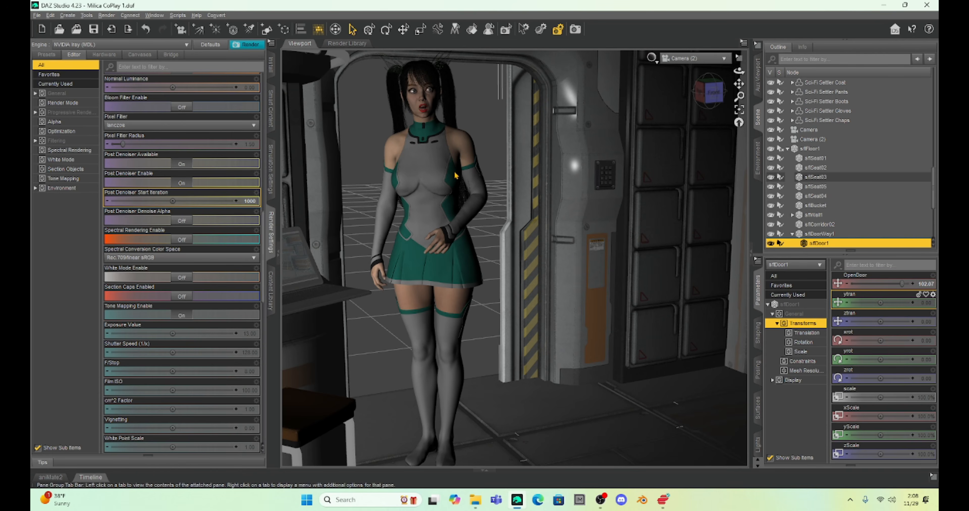
Step: Select Milica and move her into the doorway, with X Translate about 387 and Z Translate about -300
{"action": "left_click", "coordinate": [464, 147]}
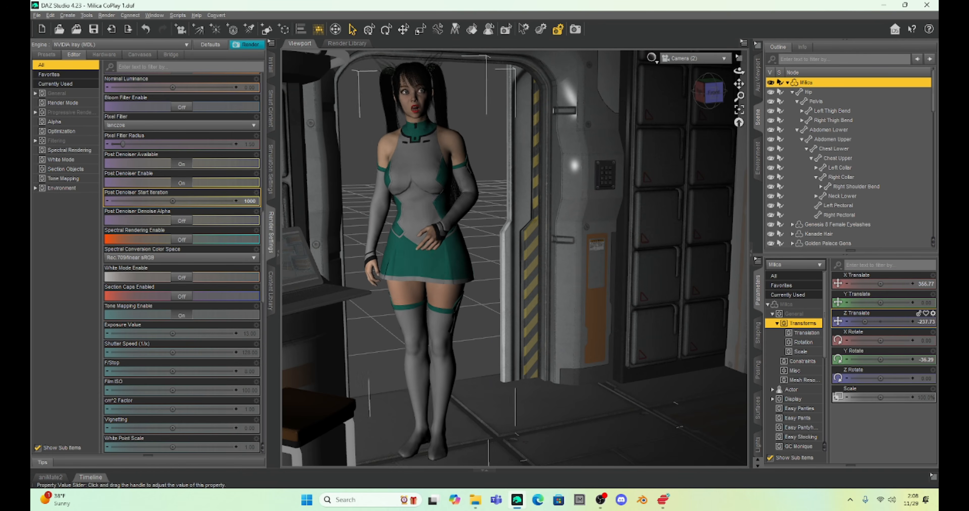
{"action": "left_click_drag", "start_coordinate": [864, 322], "coordinate": [857, 322]}
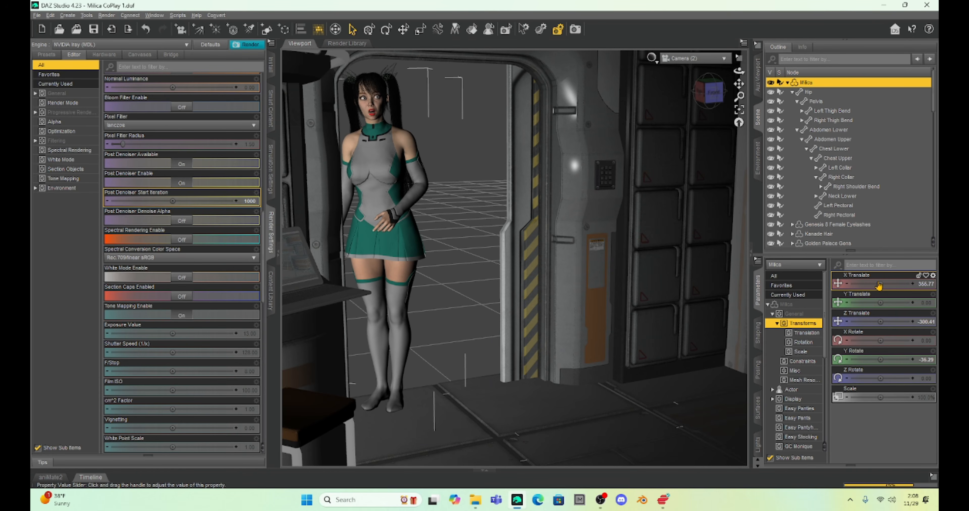
{"action": "left_click_drag", "start_coordinate": [864, 284], "coordinate": [869, 284]}
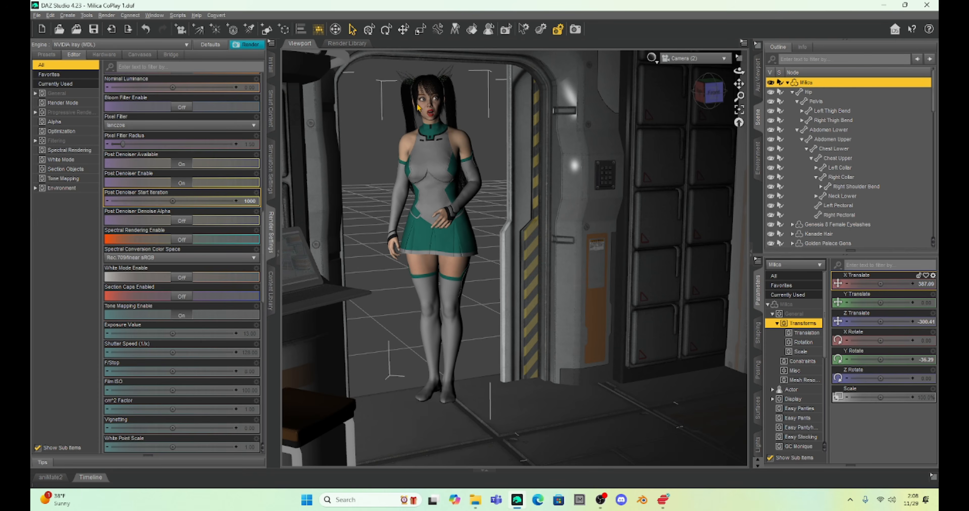
Step: Tilt Milica's head down to a Bend of about 7 and set her Eyes Side-Side pose control to about 36%
{"action": "left_click", "coordinate": [429, 102]}
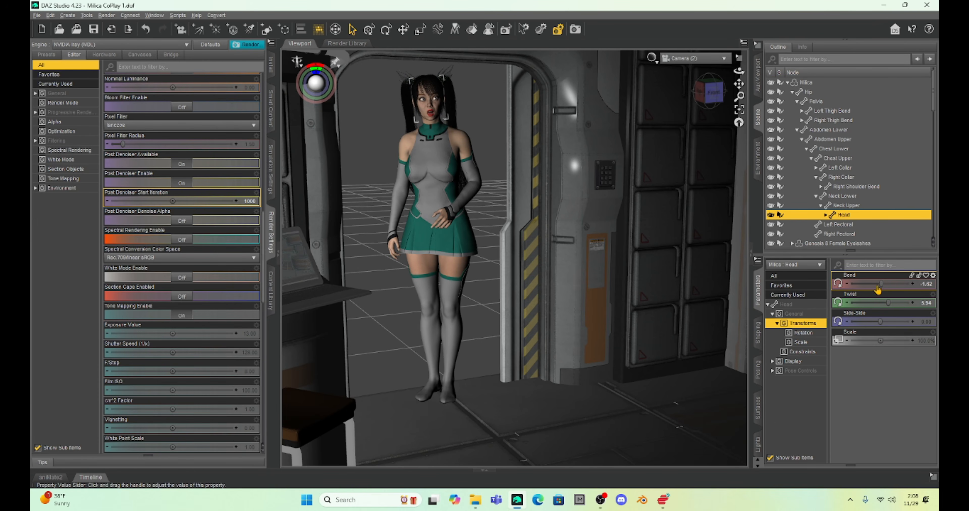
{"action": "left_click_drag", "start_coordinate": [882, 284], "coordinate": [890, 288]}
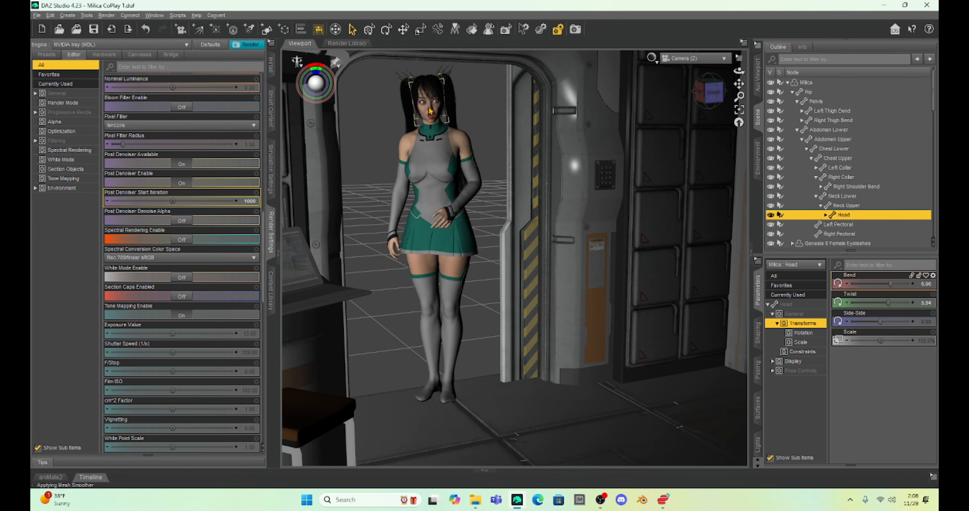
{"action": "left_click", "coordinate": [798, 371]}
{"action": "scroll", "coordinate": [891, 278], "scroll_direction": "down", "scroll_amount": 5}
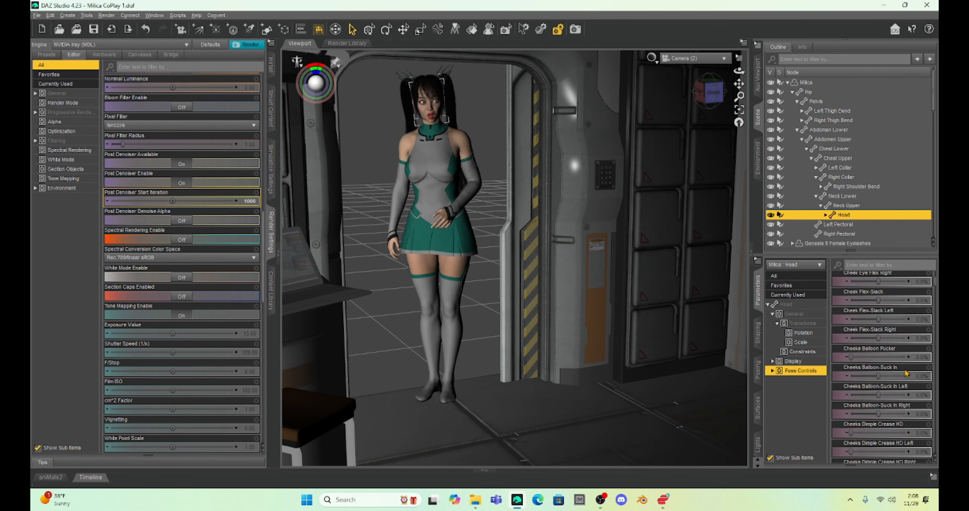
{"action": "left_click", "coordinate": [886, 267]}
{"action": "type", "text": "eyes"}
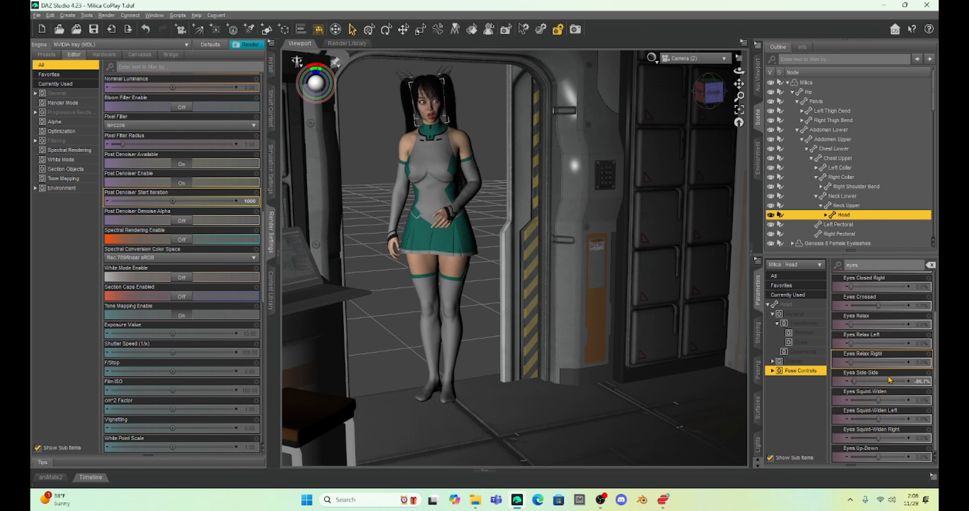
{"action": "left_click_drag", "start_coordinate": [854, 381], "coordinate": [888, 403]}
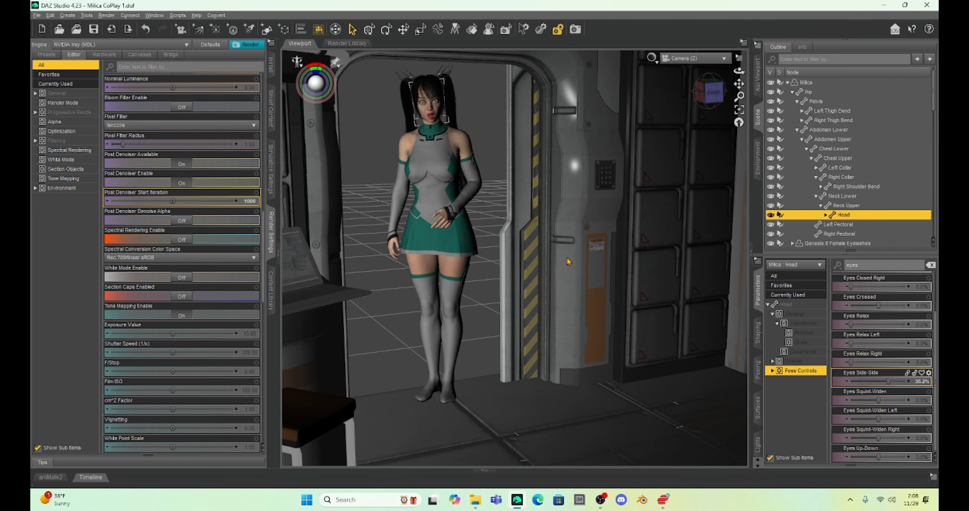
Step: Raise Milica's left hand toward the door by setting the Left Forearm Bend to about -108 degrees
{"action": "left_click", "coordinate": [475, 177]}
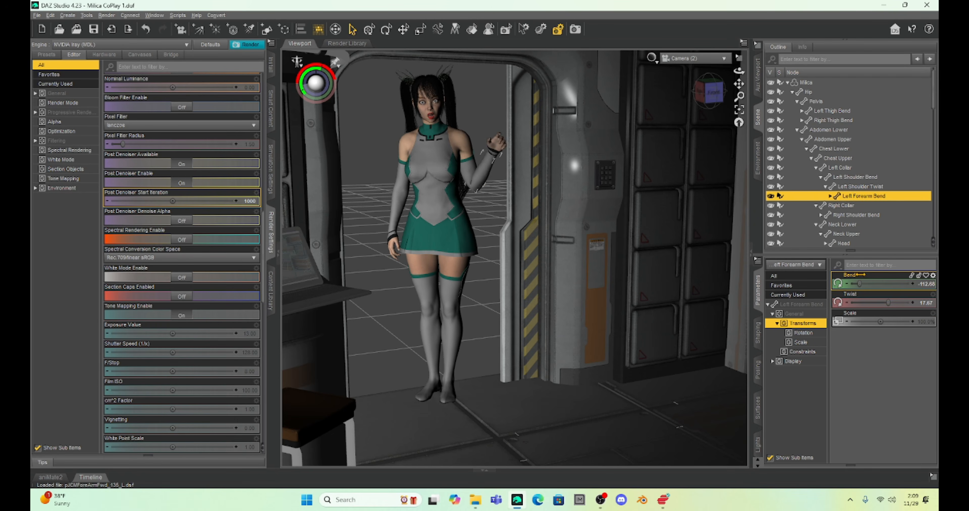
{"action": "left_click_drag", "start_coordinate": [862, 283], "coordinate": [861, 282]}
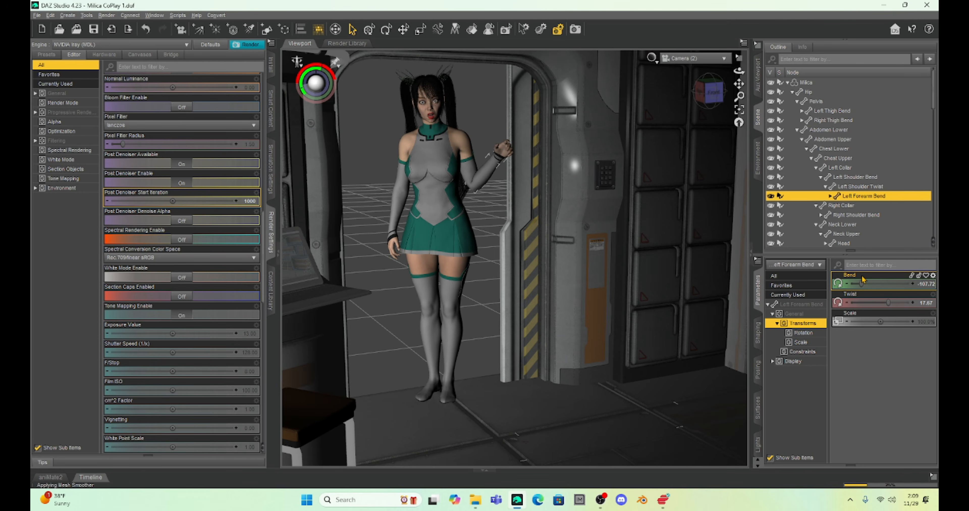
Step: Move the whole Milica figure farther back along Z and sideways along X until her raised left hand meets the door's edge
{"action": "double_click", "coordinate": [427, 144]}
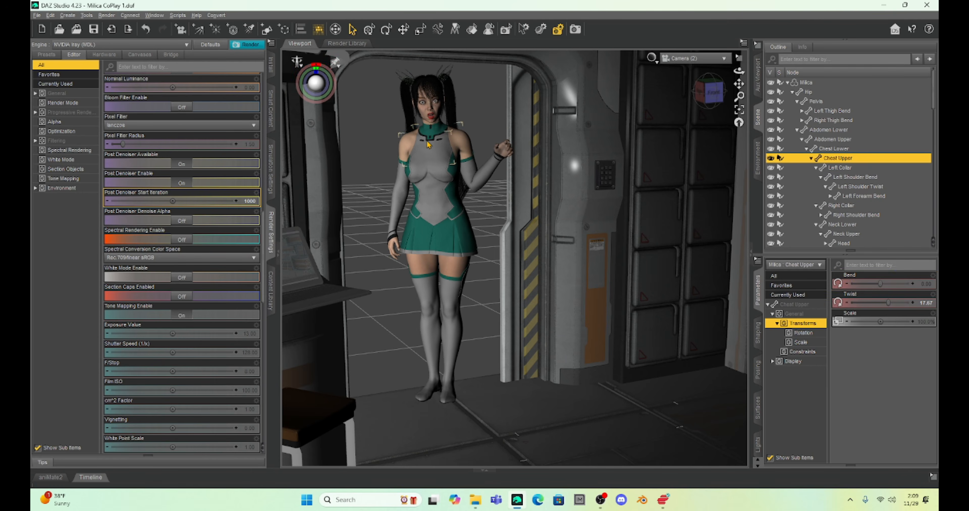
{"action": "left_click", "coordinate": [806, 306]}
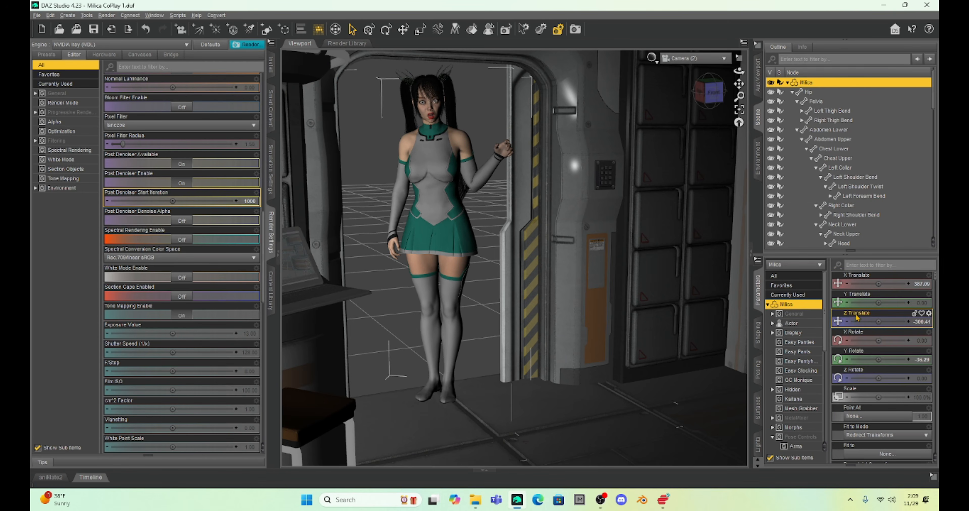
{"action": "left_click_drag", "start_coordinate": [872, 322], "coordinate": [859, 322]}
{"action": "left_click_drag", "start_coordinate": [886, 284], "coordinate": [895, 284]}
{"action": "left_click_drag", "start_coordinate": [878, 321], "coordinate": [863, 321]}
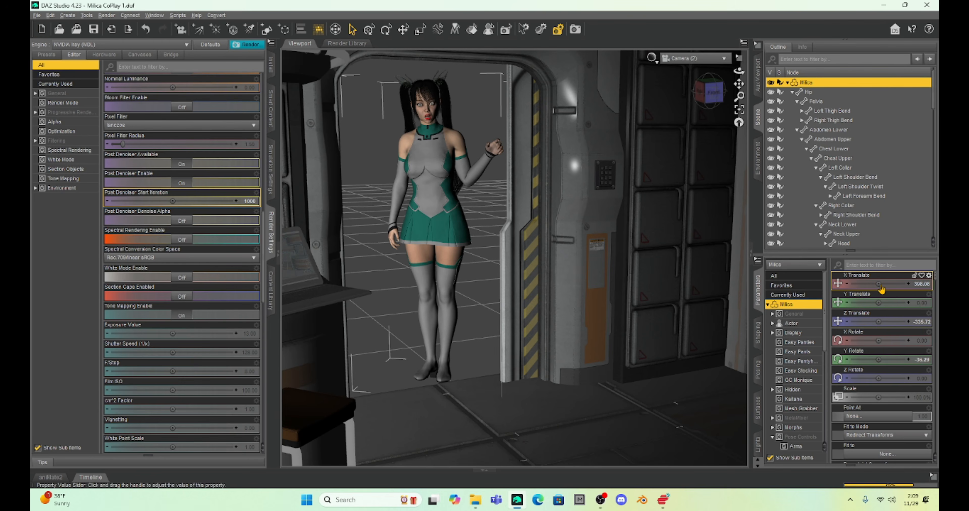
{"action": "left_click_drag", "start_coordinate": [880, 284], "coordinate": [891, 284]}
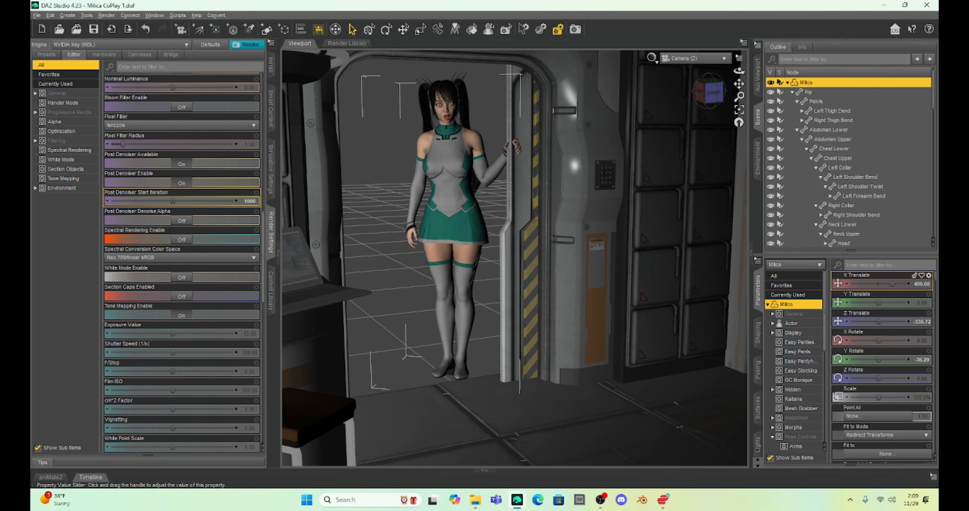
{"action": "left_click_drag", "start_coordinate": [870, 321], "coordinate": [865, 321]}
{"action": "left_click_drag", "start_coordinate": [878, 283], "coordinate": [879, 284]}
{"action": "left_click", "coordinate": [586, 280]}
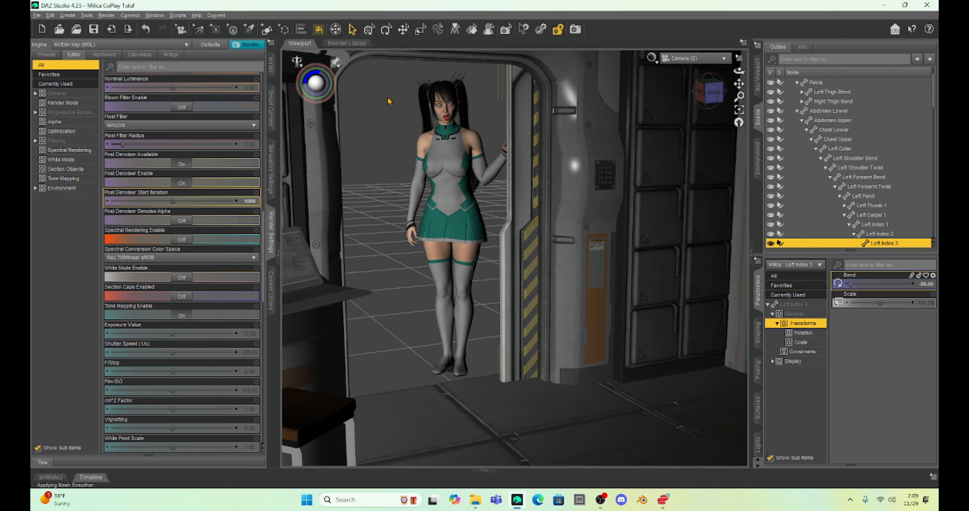
Step: Look through SpotLight and move it closer to the doorway so it lights Milica from the front
{"action": "left_click", "coordinate": [690, 59]}
{"action": "left_click", "coordinate": [681, 173]}
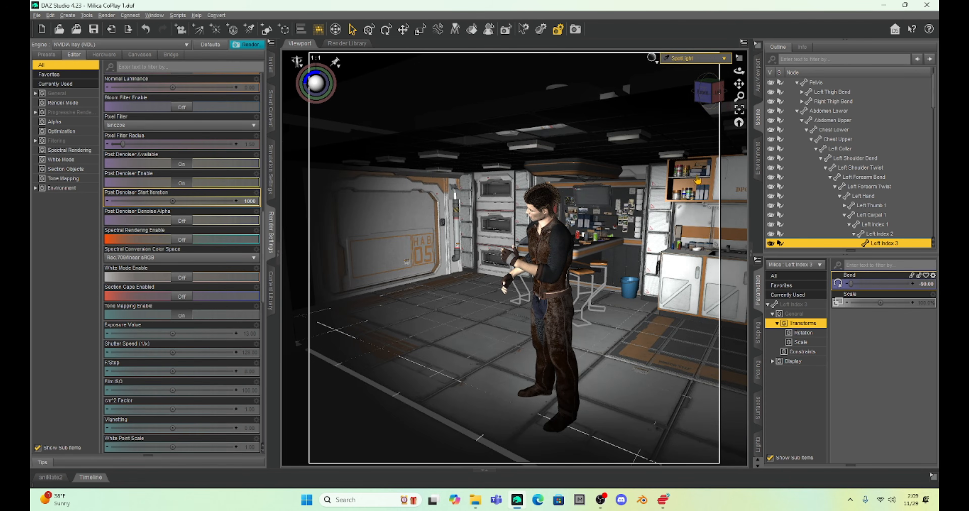
{"action": "left_click_drag", "start_coordinate": [708, 92], "coordinate": [731, 81]}
{"action": "scroll", "coordinate": [473, 236], "scroll_direction": "up", "scroll_amount": 8}
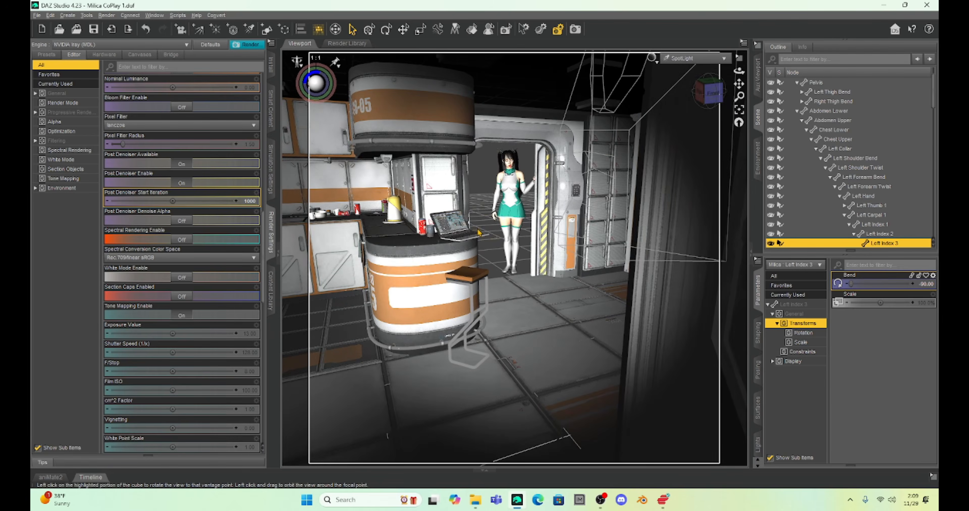
{"action": "left_click_drag", "start_coordinate": [738, 85], "coordinate": [743, 139]}
{"action": "left_click_drag", "start_coordinate": [709, 91], "coordinate": [729, 110]}
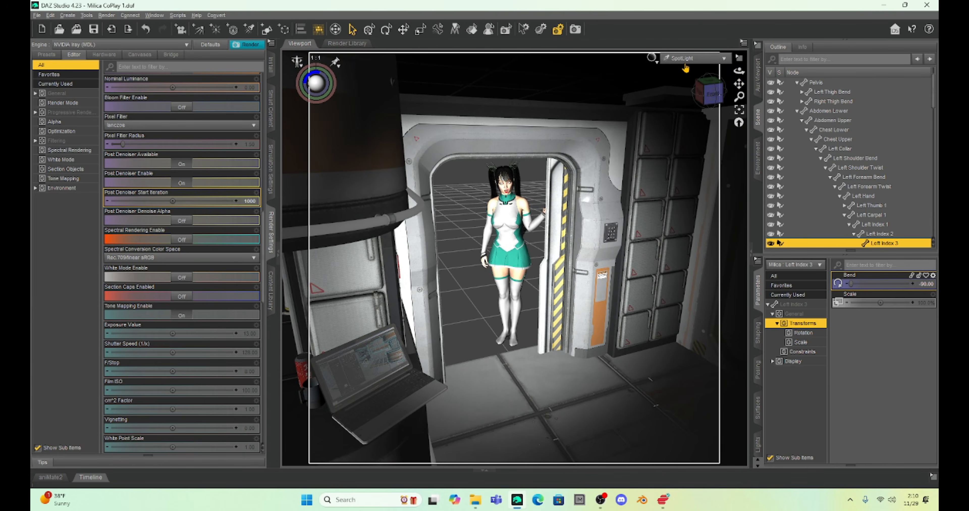
Step: Look through SpotLight (2) and aim it at Milica and the doorway from an angle, backed off to cover the whole door frame
{"action": "left_click", "coordinate": [692, 58]}
{"action": "left_click", "coordinate": [676, 186]}
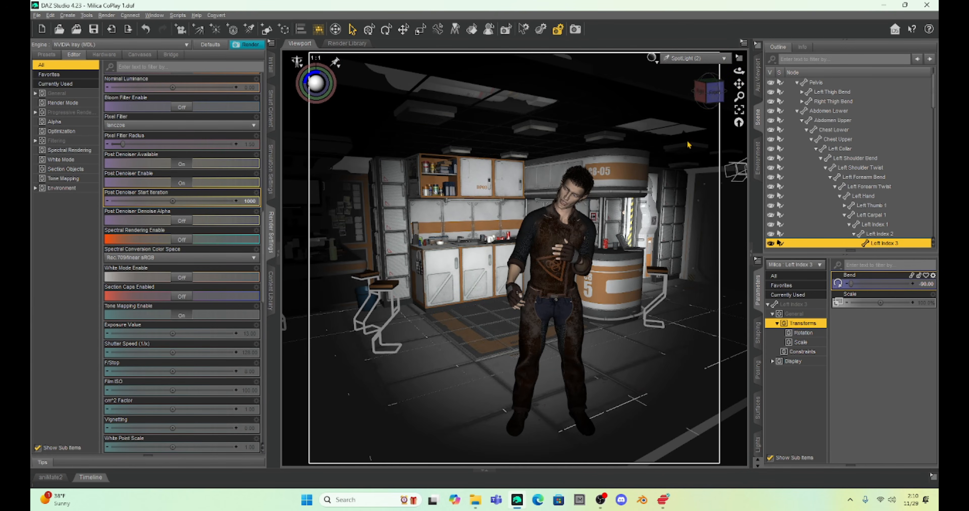
{"action": "left_click_drag", "start_coordinate": [738, 83], "coordinate": [652, 95]}
{"action": "left_click_drag", "start_coordinate": [738, 71], "coordinate": [518, 145]}
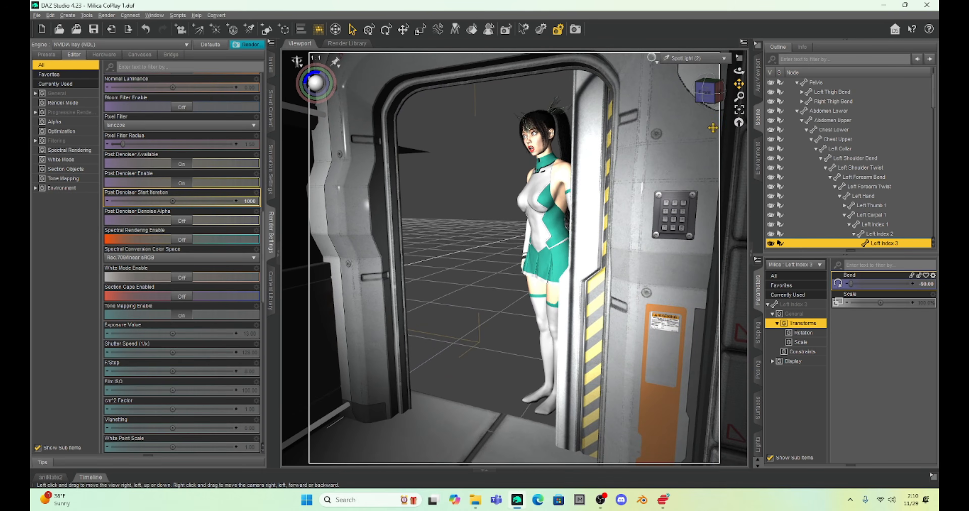
{"action": "scroll", "coordinate": [575, 251], "scroll_direction": "down", "scroll_amount": 4}
{"action": "scroll", "coordinate": [576, 254], "scroll_direction": "down", "scroll_amount": 4}
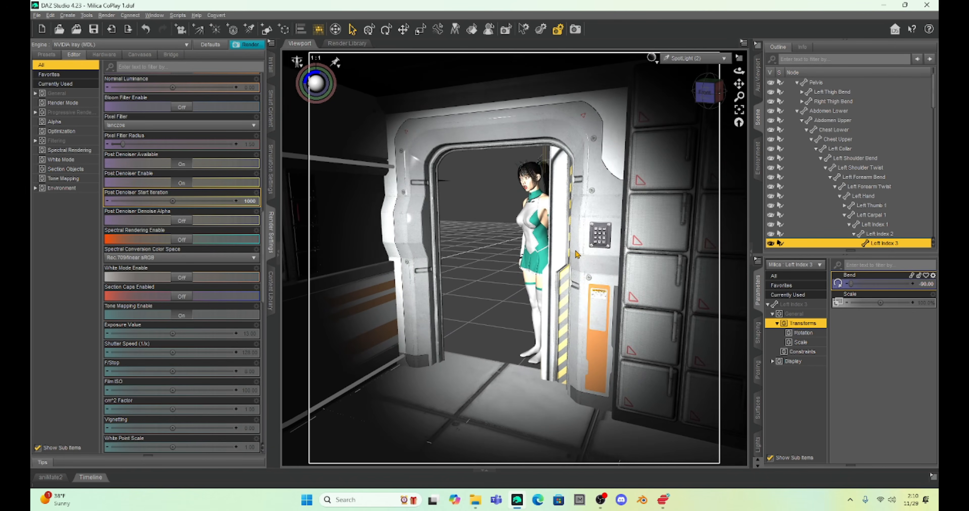
{"action": "scroll", "coordinate": [582, 196], "scroll_direction": "down", "scroll_amount": 2}
{"action": "scroll", "coordinate": [582, 196], "scroll_direction": "down", "scroll_amount": 2}
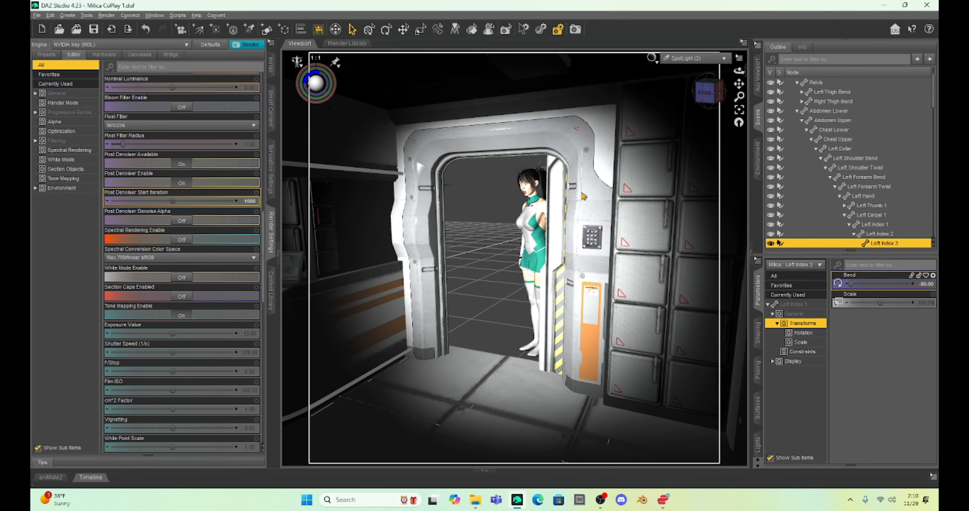
Step: Switch the viewport to Default Camera and frame Milica full length in the lit doorway
{"action": "left_click", "coordinate": [695, 58]}
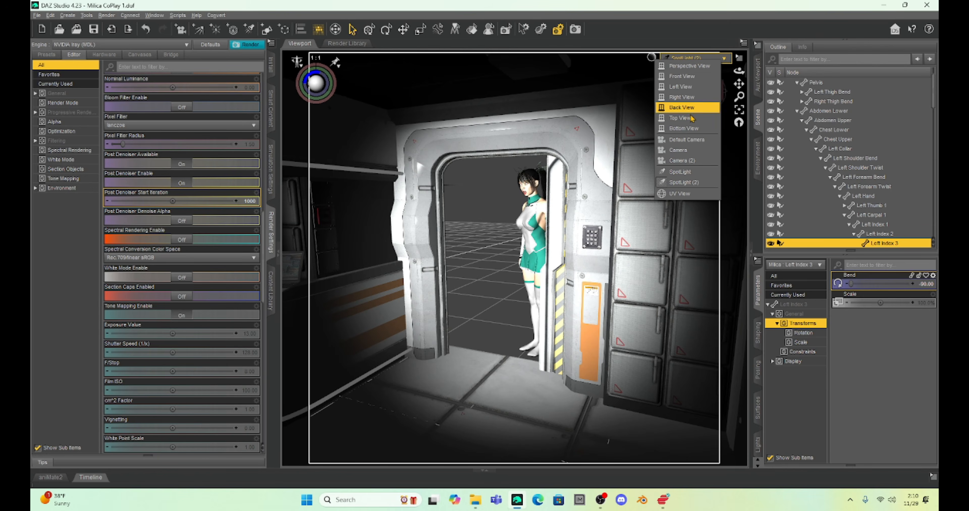
{"action": "left_click", "coordinate": [687, 140]}
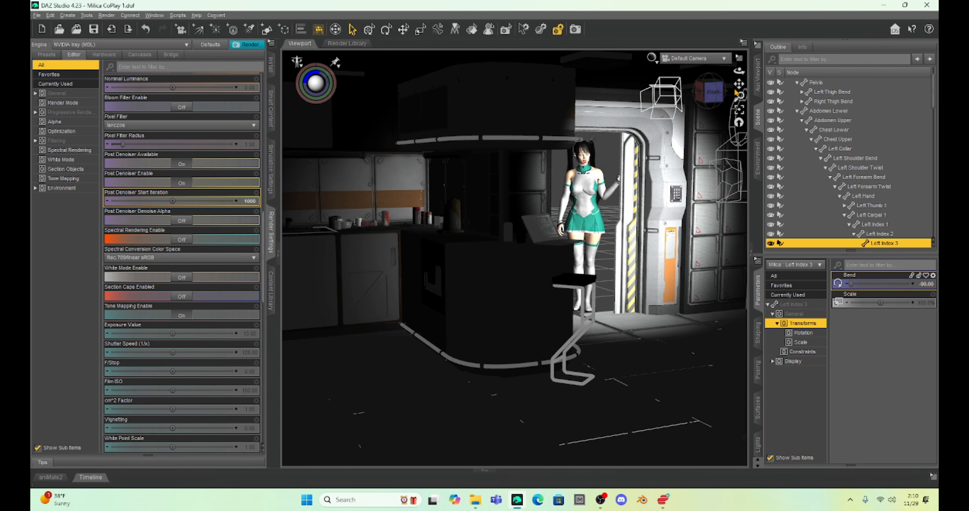
{"action": "left_click_drag", "start_coordinate": [739, 84], "coordinate": [750, 86]}
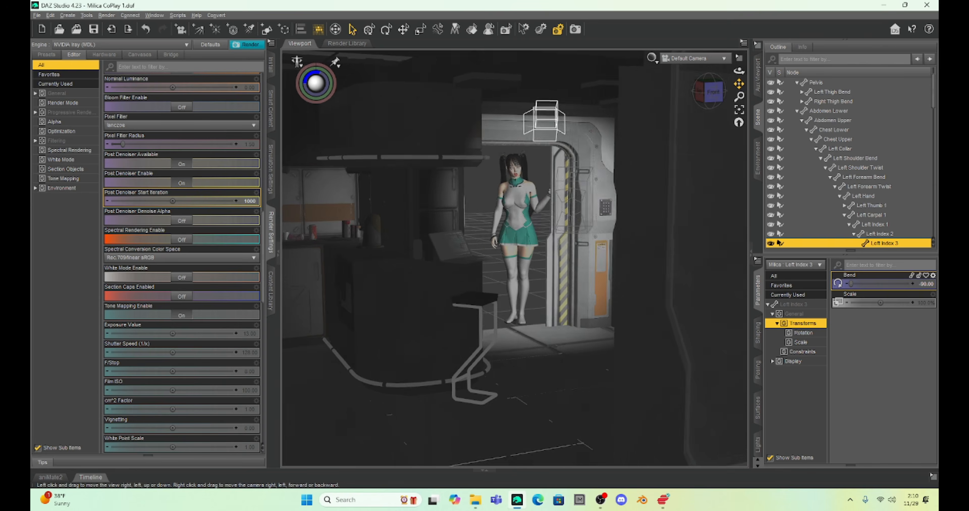
{"action": "scroll", "coordinate": [569, 263], "scroll_direction": "up", "scroll_amount": 8}
{"action": "scroll", "coordinate": [572, 252], "scroll_direction": "up", "scroll_amount": 2}
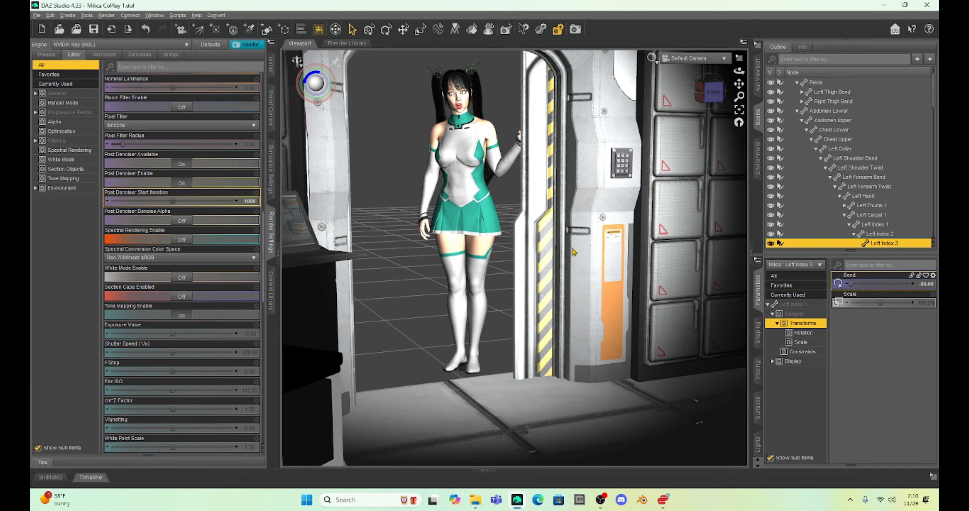
{"action": "scroll", "coordinate": [573, 252], "scroll_direction": "up", "scroll_amount": 2}
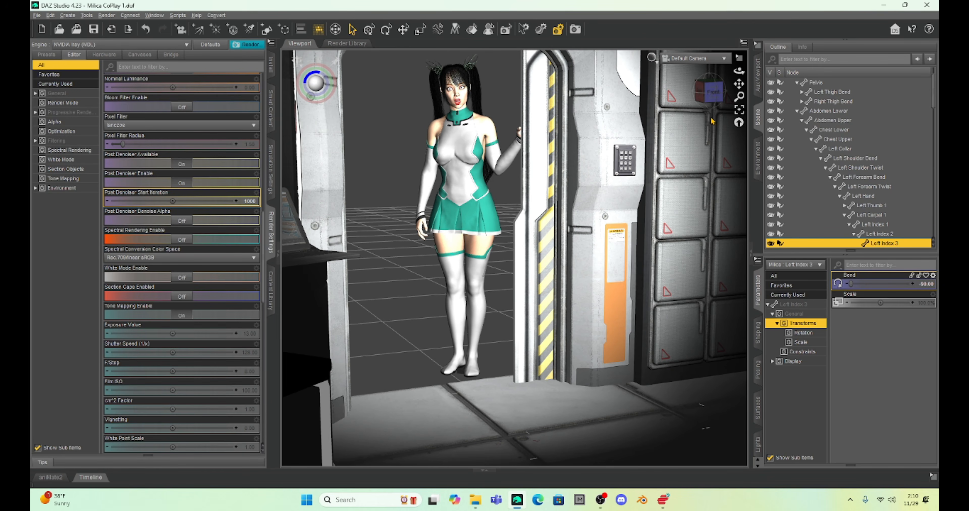
{"action": "left_click_drag", "start_coordinate": [739, 84], "coordinate": [716, 73]}
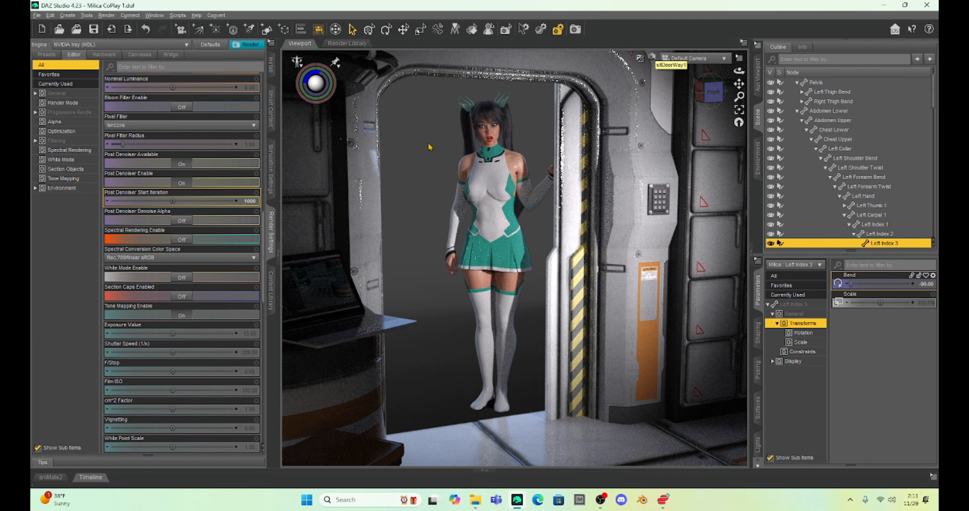
Step: Return the viewport to Texture Shaded and switch to Camera, orbiting it to view the set's exterior from above behind Milica
{"action": "left_click", "coordinate": [652, 58]}
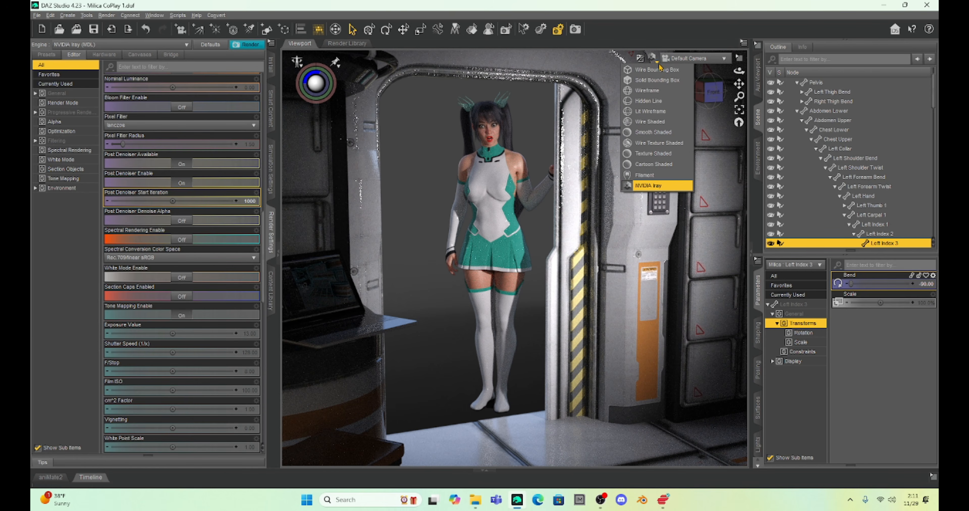
{"action": "left_click", "coordinate": [646, 154]}
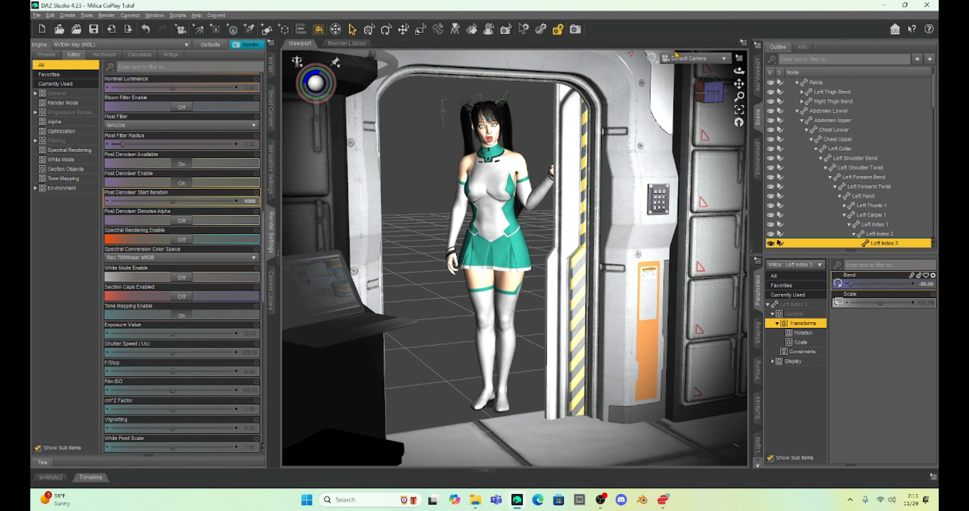
{"action": "left_click", "coordinate": [681, 59]}
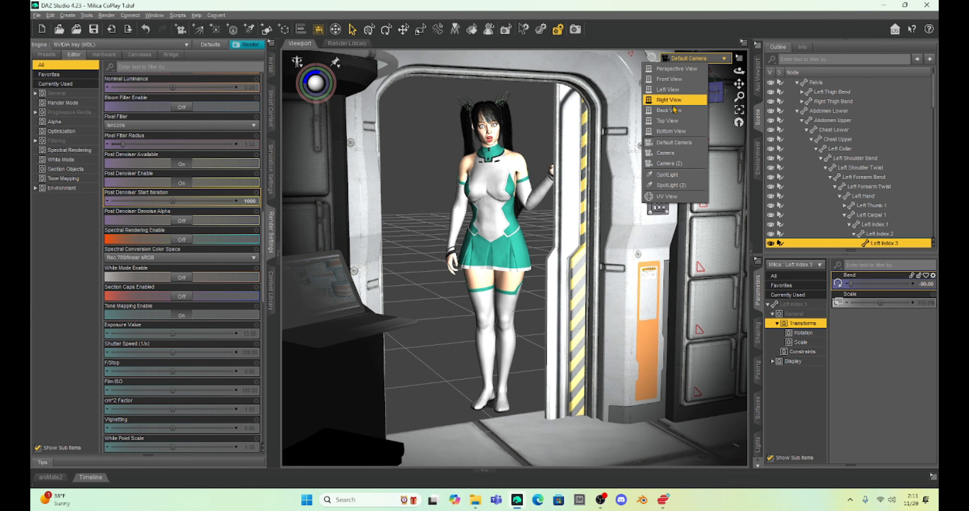
{"action": "left_click", "coordinate": [665, 153]}
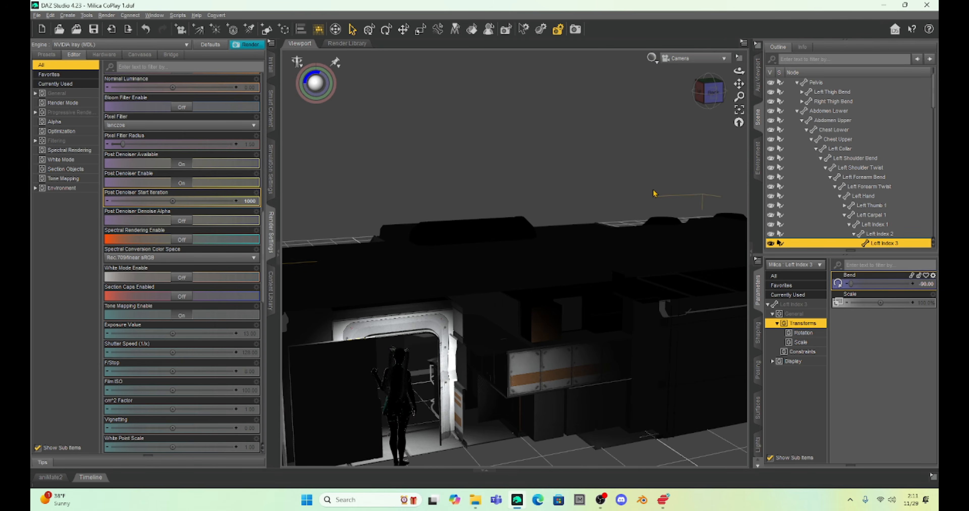
{"action": "left_click_drag", "start_coordinate": [710, 94], "coordinate": [753, 102]}
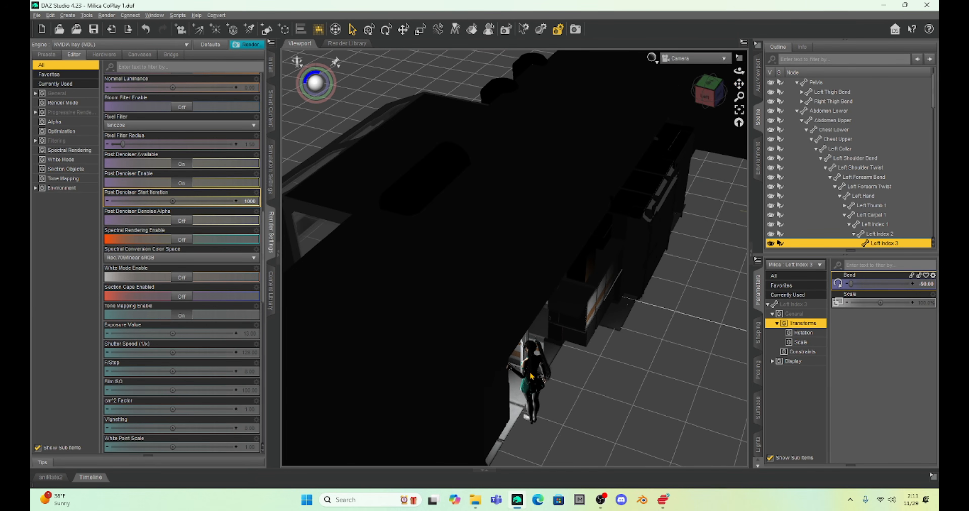
Step: Duplicate the sffWall1 wall section together with its child node hierarchy
{"action": "left_click", "coordinate": [461, 208]}
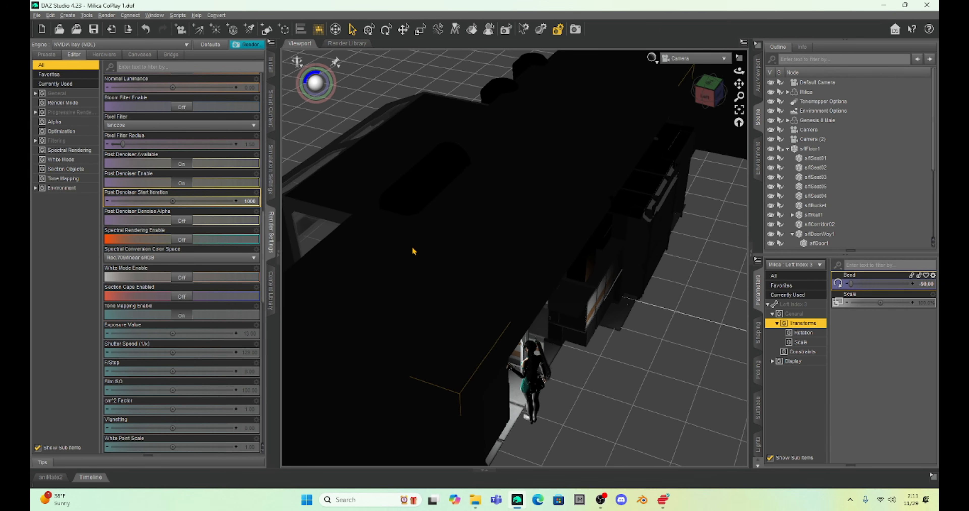
{"action": "left_click", "coordinate": [806, 151]}
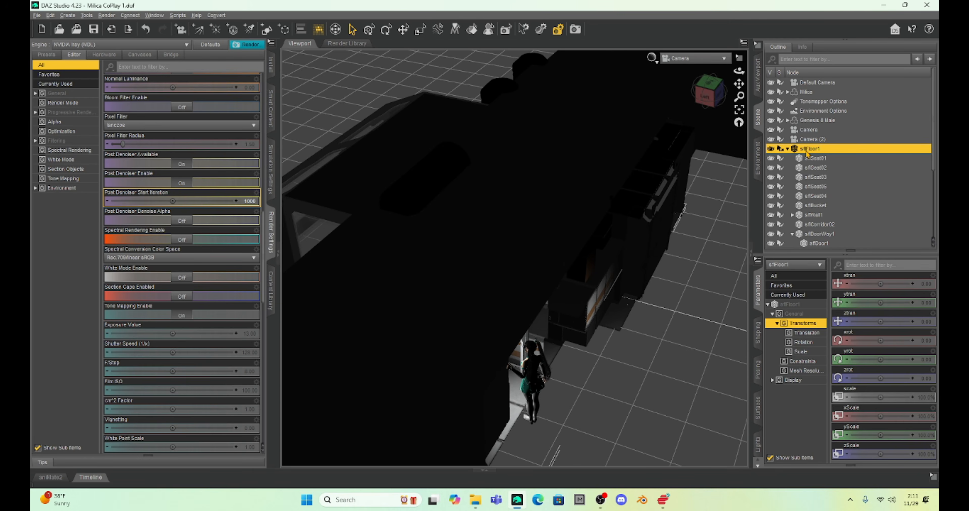
{"action": "left_click", "coordinate": [811, 215]}
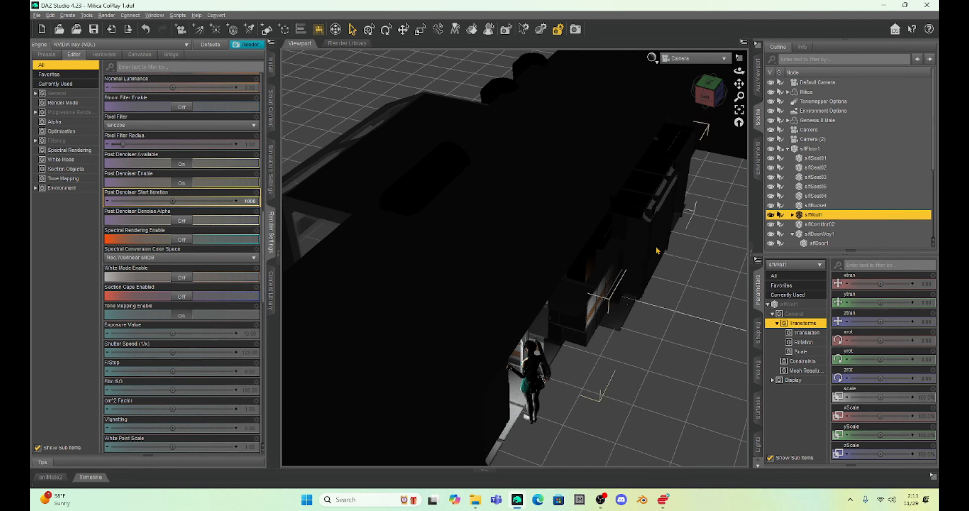
{"action": "left_click", "coordinate": [47, 17]}
{"action": "mouse_move", "coordinate": [68, 71]}
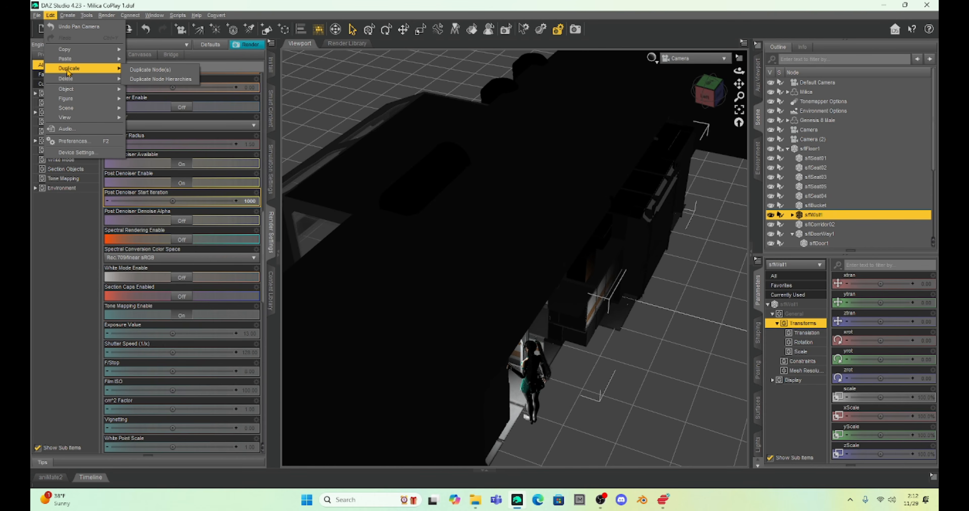
{"action": "left_click", "coordinate": [153, 81]}
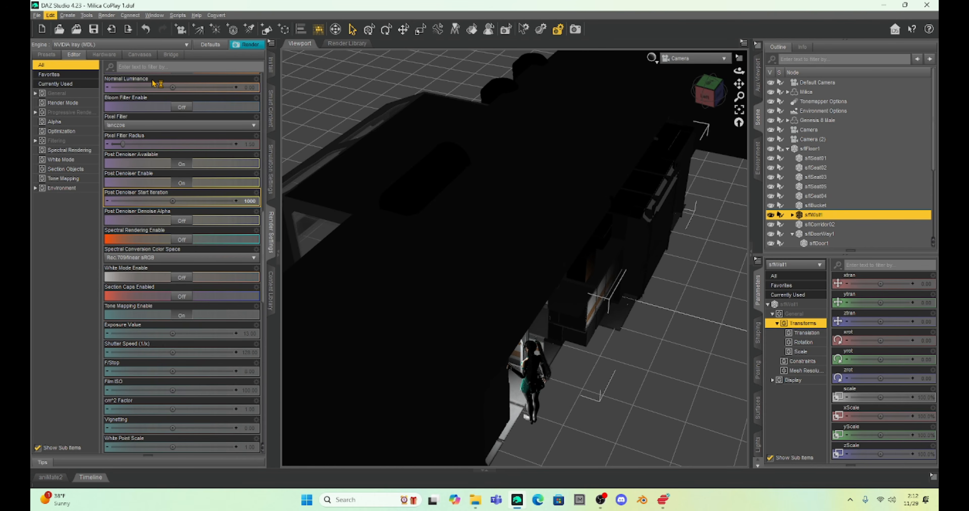
Step: Move the duplicate sffWall1 (2) outside the set behind Milica, with xtran at 512.32 and ztran at about -260
{"action": "scroll", "coordinate": [853, 222], "scroll_direction": "down", "scroll_amount": 4}
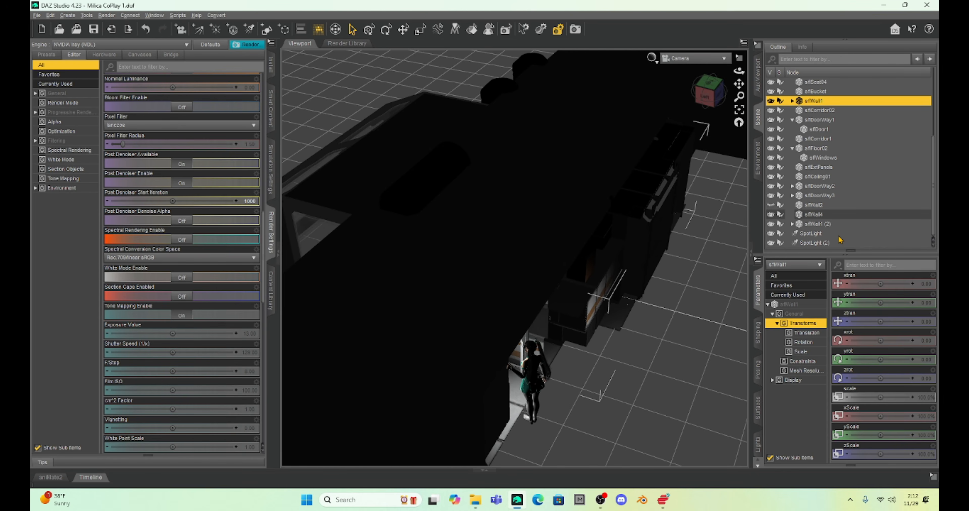
{"action": "left_click", "coordinate": [817, 225]}
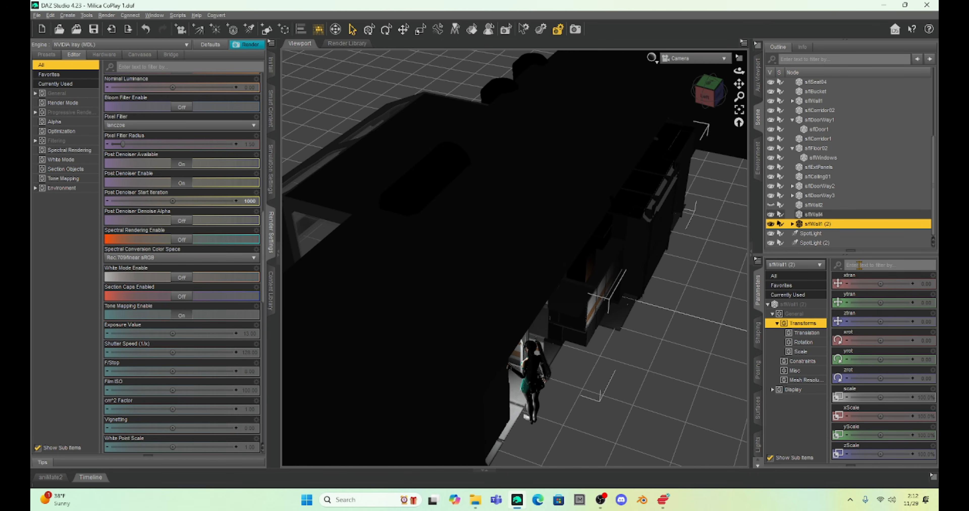
{"action": "left_click_drag", "start_coordinate": [880, 283], "coordinate": [898, 284]}
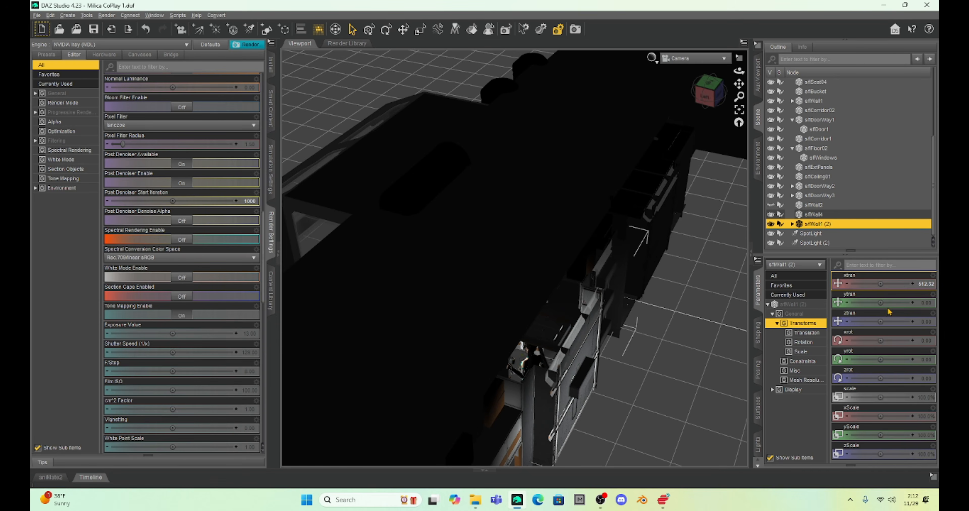
{"action": "left_click_drag", "start_coordinate": [880, 322], "coordinate": [890, 329]}
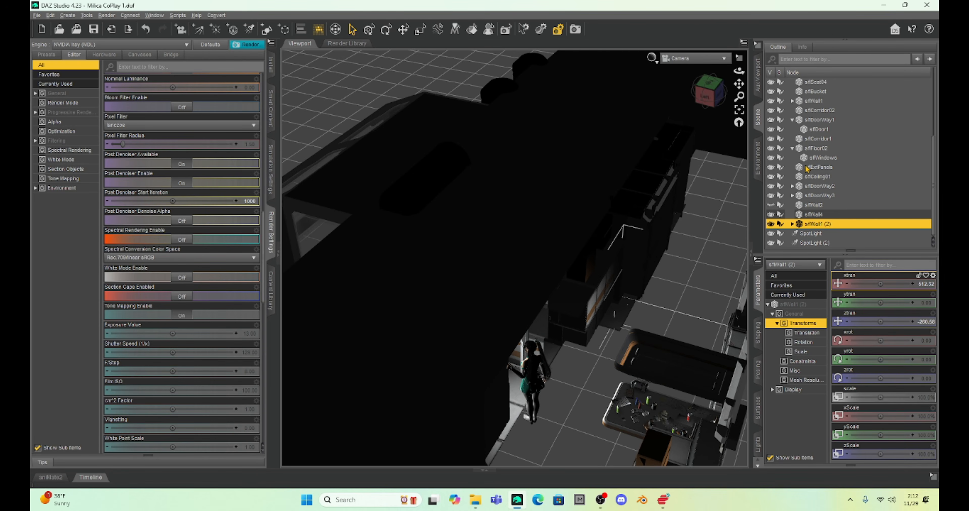
{"action": "left_click", "coordinate": [813, 149]}
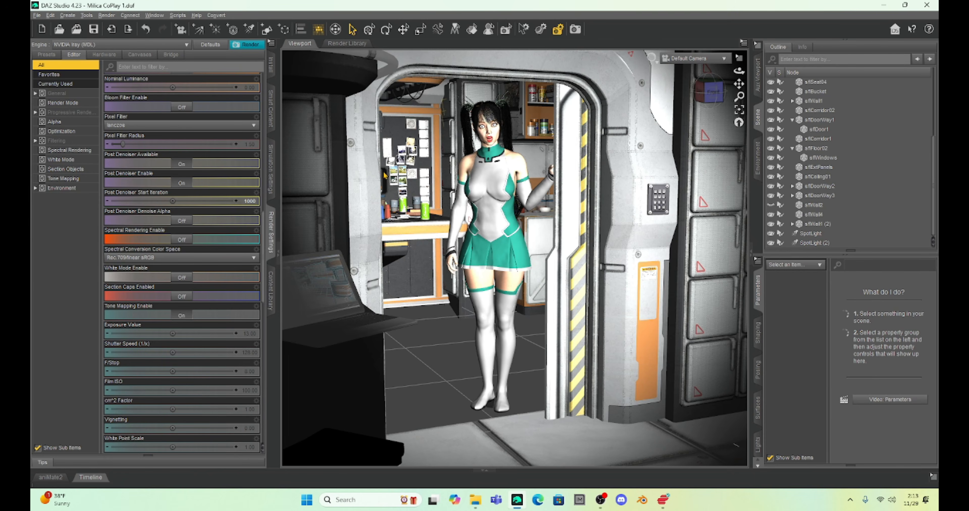
Step: Rotate the duplicated wall's sffTable (2) to a yrot of about 118 and hide it from the scene
{"action": "left_click", "coordinate": [422, 235]}
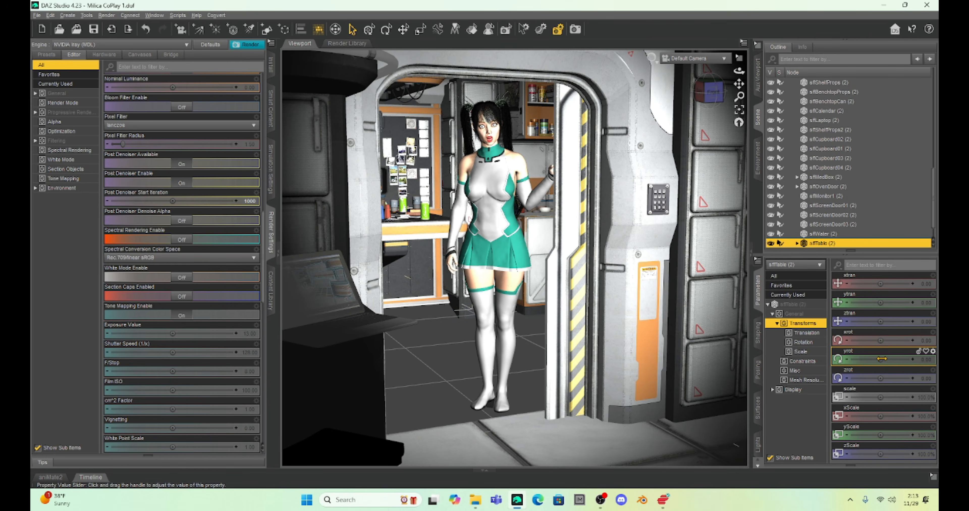
{"action": "left_click_drag", "start_coordinate": [879, 359], "coordinate": [895, 360]}
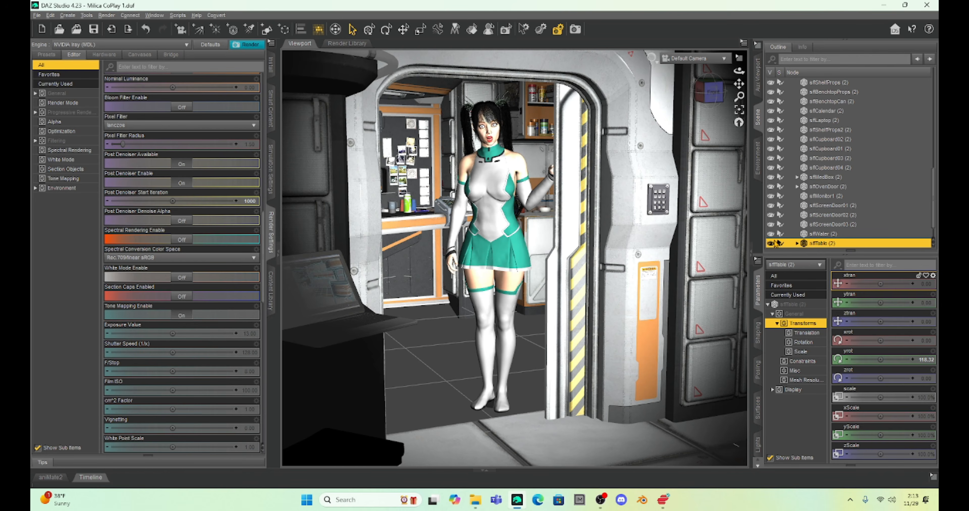
{"action": "left_click", "coordinate": [771, 244]}
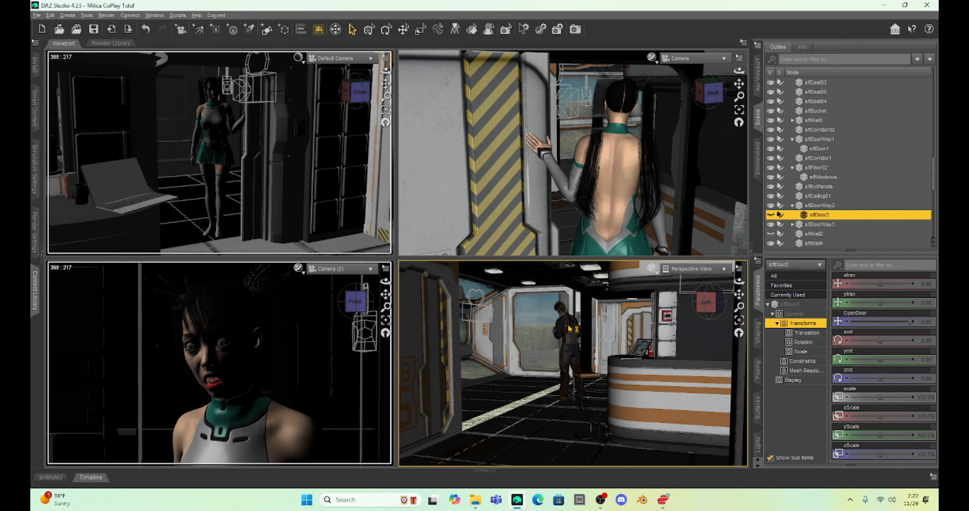
Step: Lower the Genesis 8 Male figure below the floor with a Y Translate of -208.01
{"action": "left_click", "coordinate": [569, 328]}
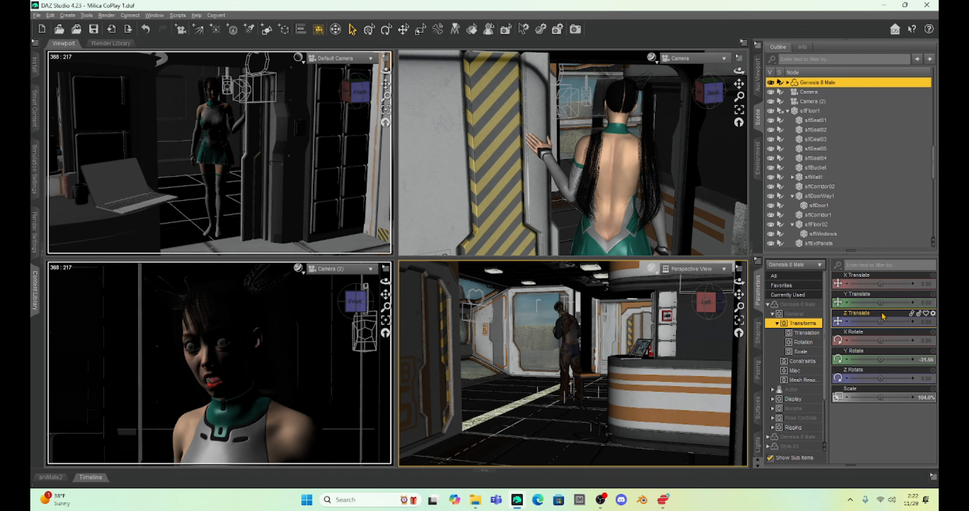
{"action": "left_click_drag", "start_coordinate": [864, 303], "coordinate": [857, 302]}
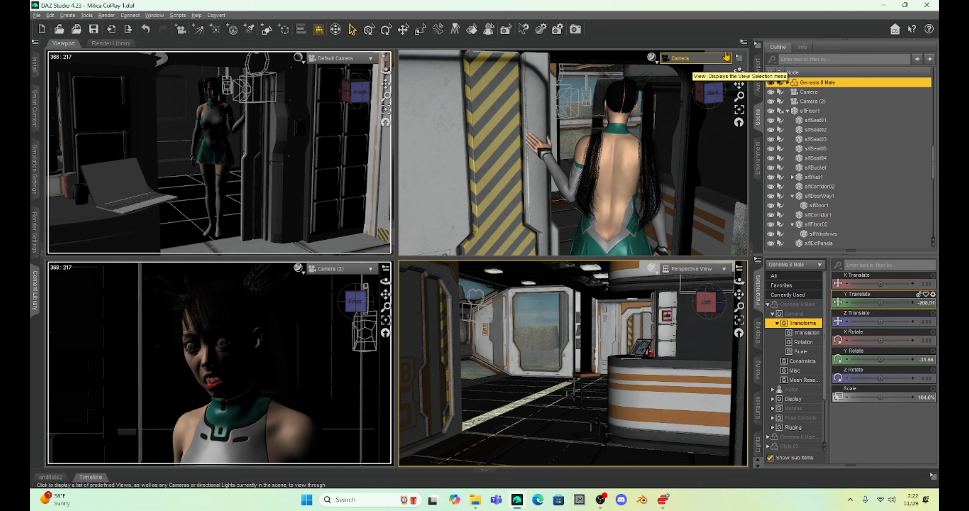
Step: Return to a single Default Camera view, collapse the scene and parameter panes to widen it, and save the scene
{"action": "left_click", "coordinate": [744, 43]}
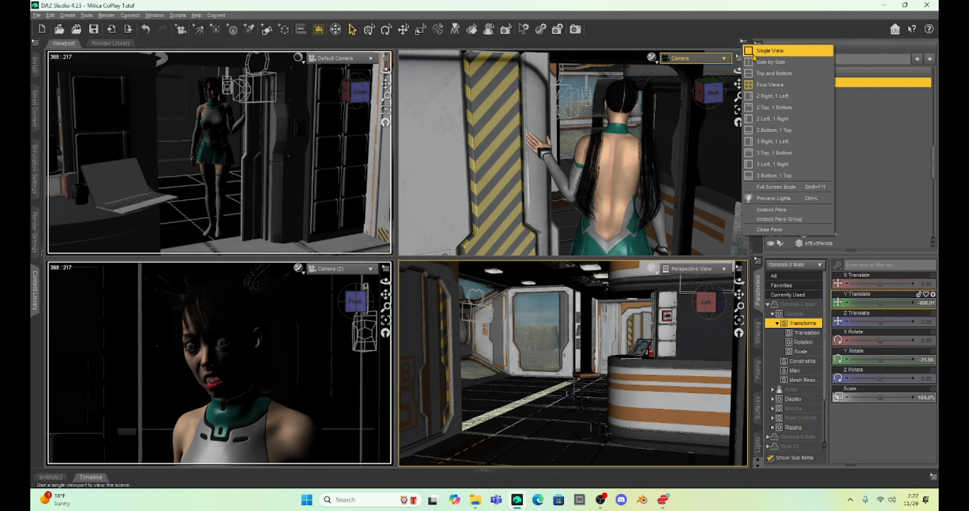
{"action": "left_click", "coordinate": [747, 51]}
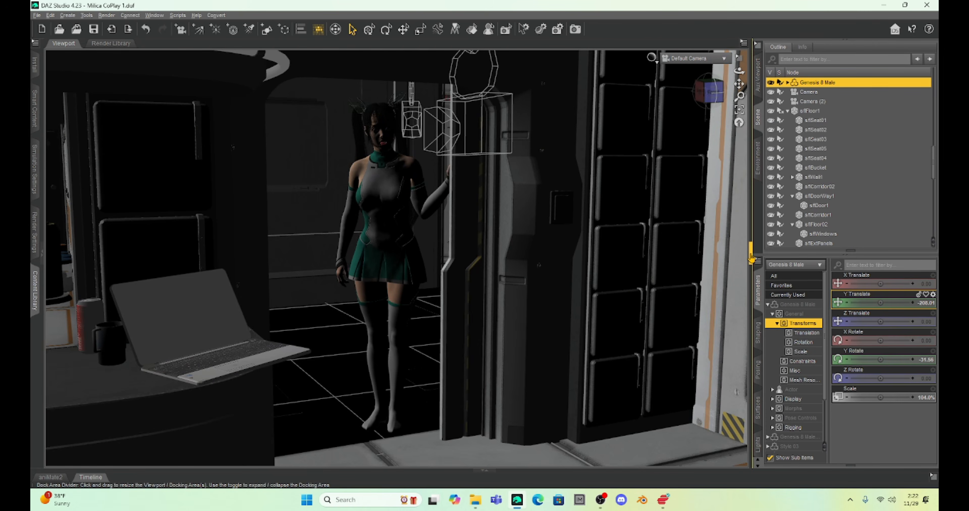
{"action": "left_click", "coordinate": [749, 256]}
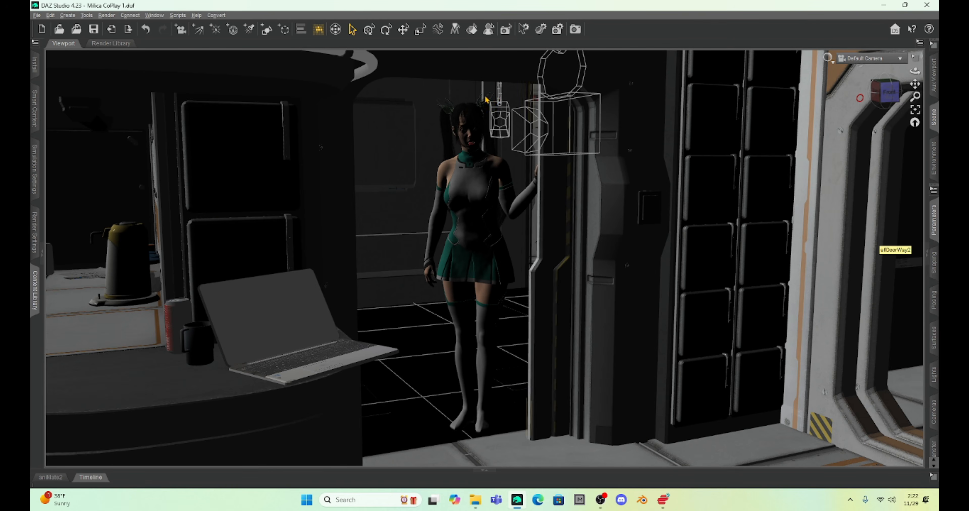
{"action": "left_click", "coordinate": [93, 29]}
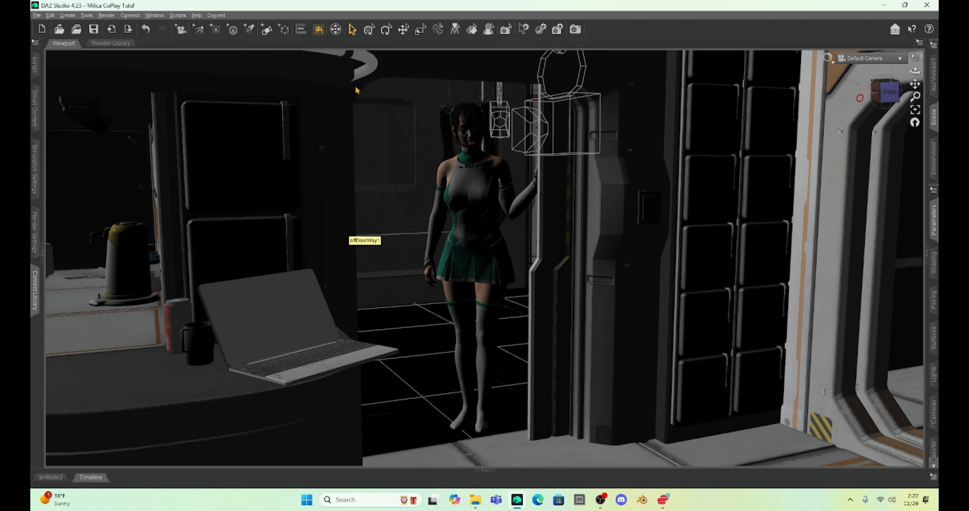
Step: Open the Render Queue pane and enlarge it to show the full list of queued scenes
{"action": "left_click", "coordinate": [160, 17]}
{"action": "mouse_move", "coordinate": [167, 28]}
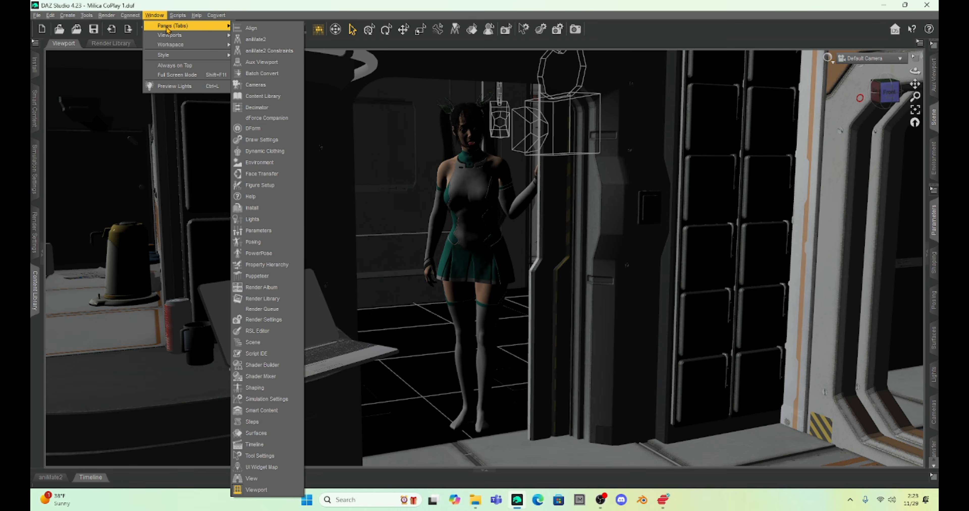
{"action": "left_click", "coordinate": [294, 308]}
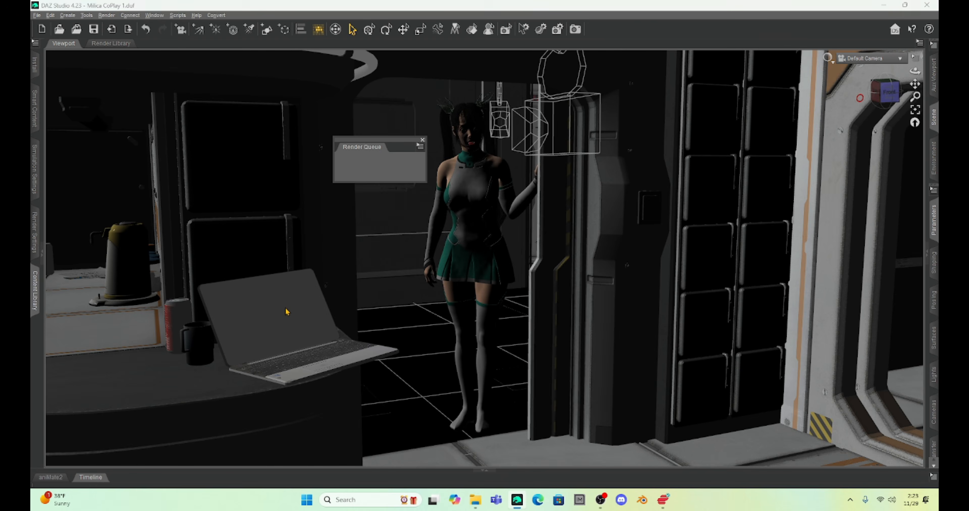
{"action": "mouse_move", "coordinate": [478, 248]}
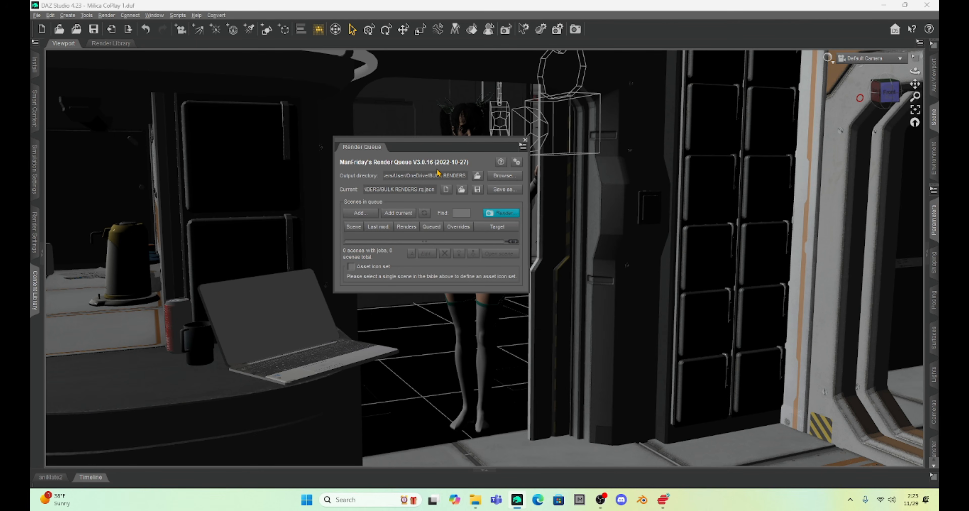
{"action": "left_click_drag", "start_coordinate": [483, 290], "coordinate": [507, 426]}
Step: Add the current scene to the render queue with all visible cameras, and run the queue
{"action": "left_click", "coordinate": [394, 219]}
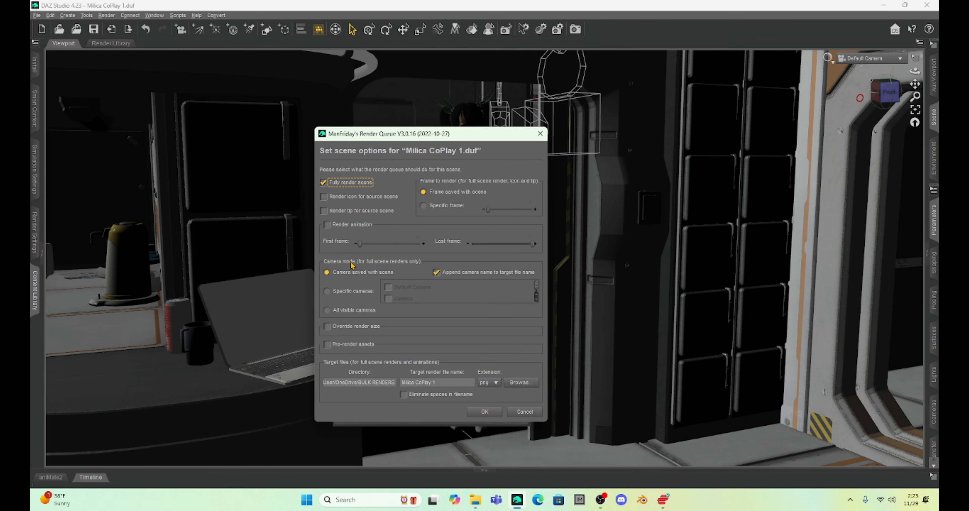
{"action": "left_click", "coordinate": [326, 311]}
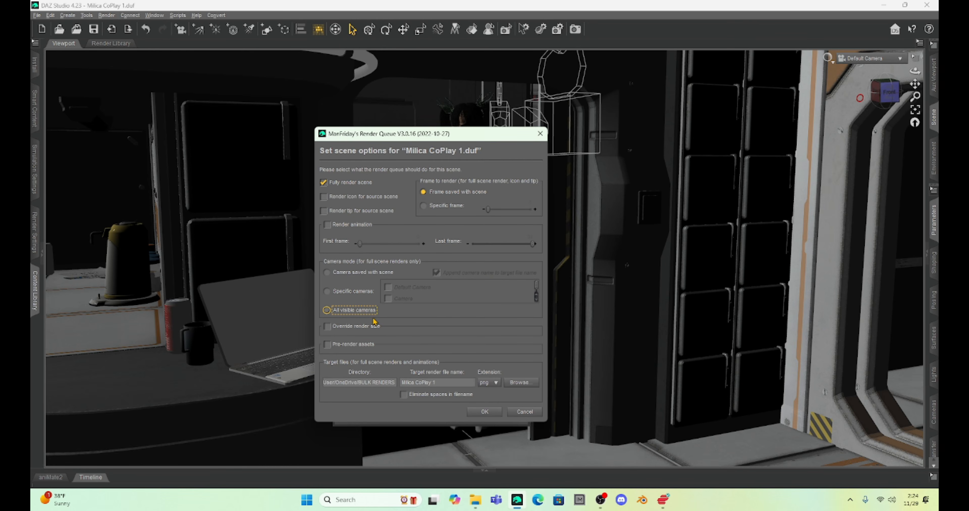
{"action": "left_click", "coordinate": [485, 411]}
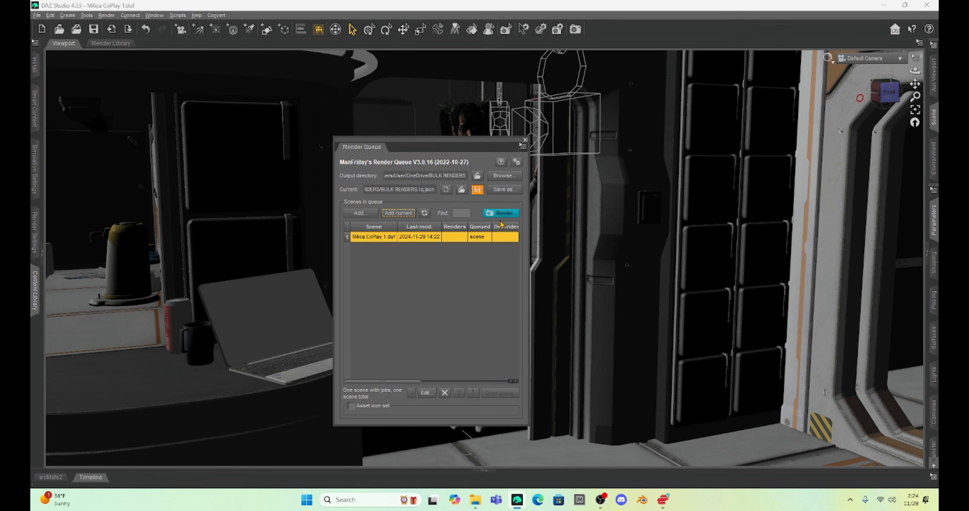
{"action": "left_click", "coordinate": [498, 213]}
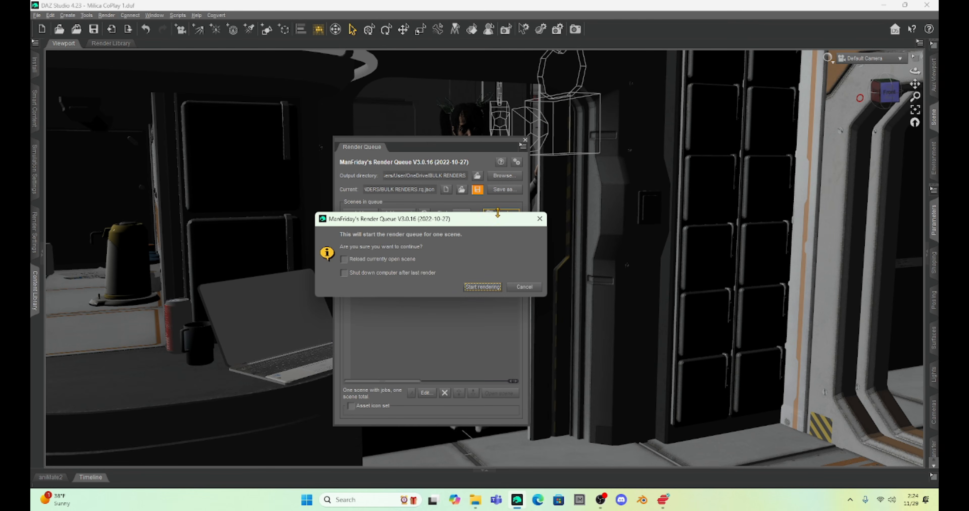
{"action": "left_click", "coordinate": [489, 290]}
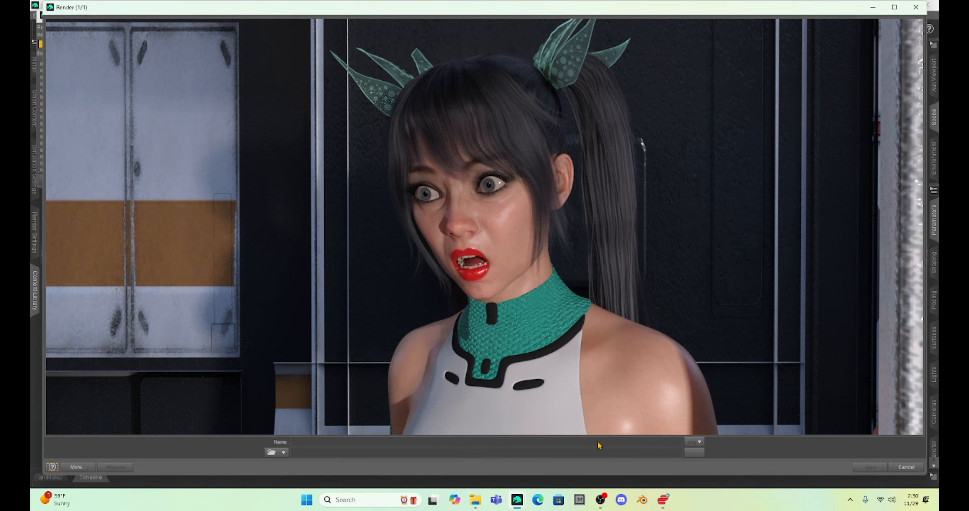
{"action": "left_click", "coordinate": [428, 457]}
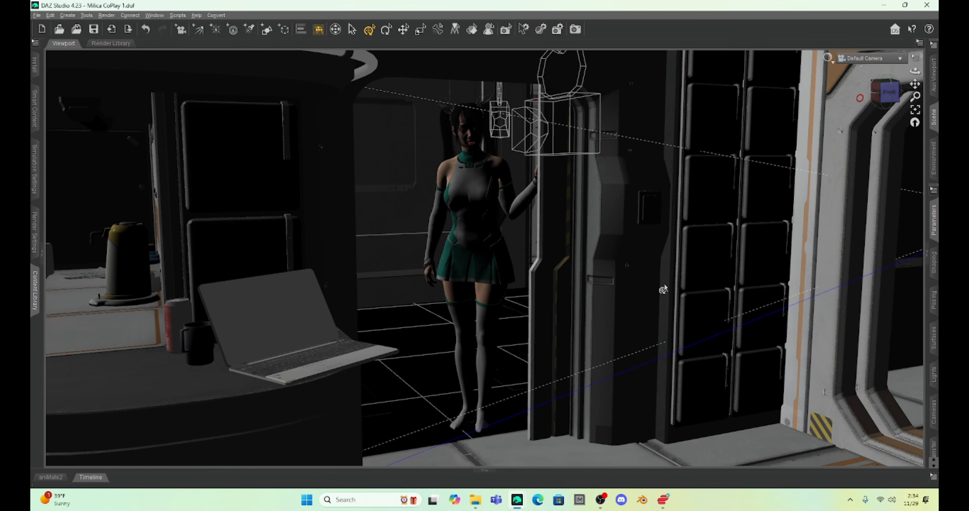
Step: Reframe the Default Camera wider around Milica, the counter and the stool, and restore the scene and parameter panes
{"action": "scroll", "coordinate": [664, 286], "scroll_direction": "down", "scroll_amount": 2}
{"action": "scroll", "coordinate": [664, 286], "scroll_direction": "down", "scroll_amount": 4}
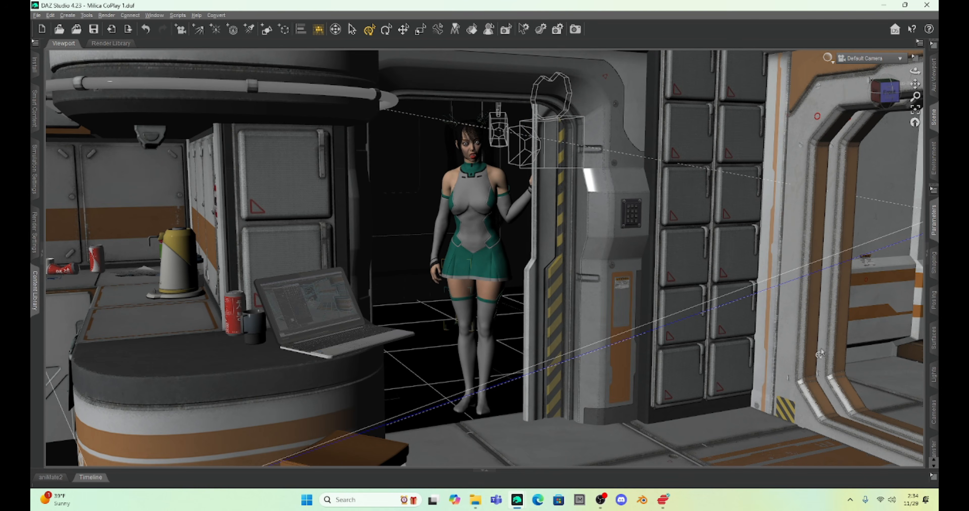
{"action": "left_click", "coordinate": [927, 258]}
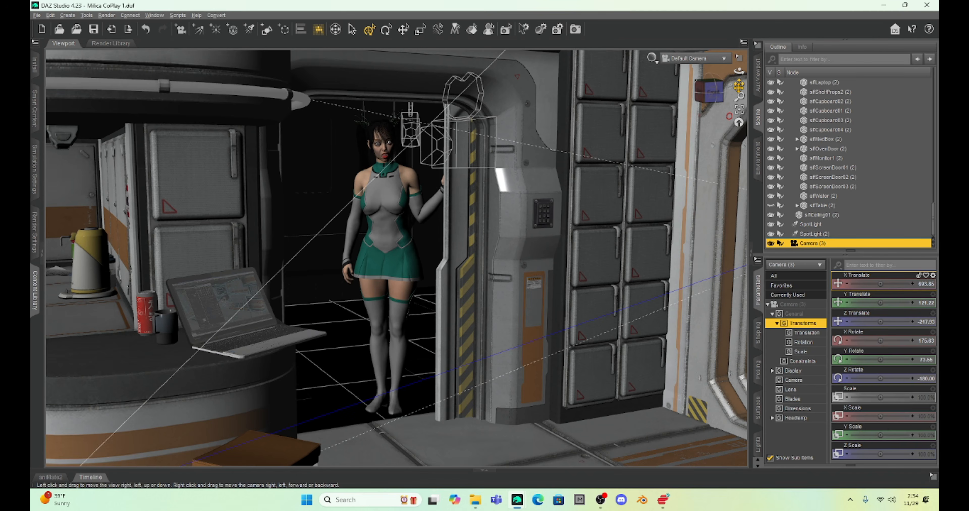
{"action": "left_click_drag", "start_coordinate": [738, 83], "coordinate": [621, 119]}
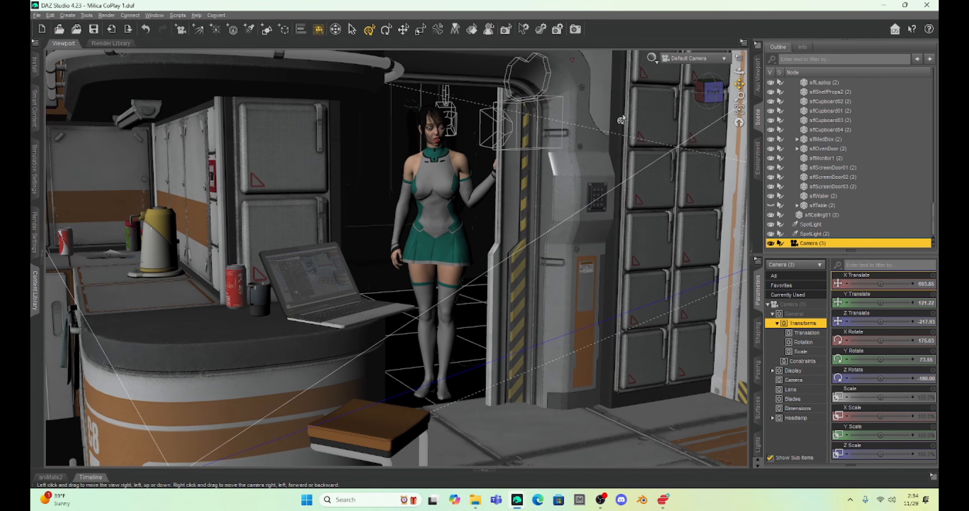
Step: Move Milica out of the doorway into the room with Y Rotate at -62.74 and Z Translate at about -252
{"action": "left_click", "coordinate": [466, 164]}
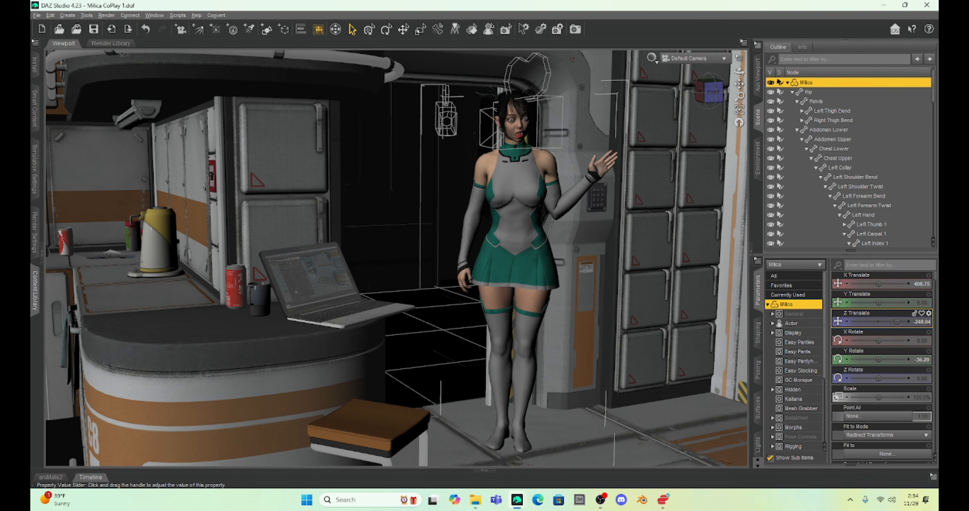
{"action": "left_click_drag", "start_coordinate": [879, 321], "coordinate": [898, 322]}
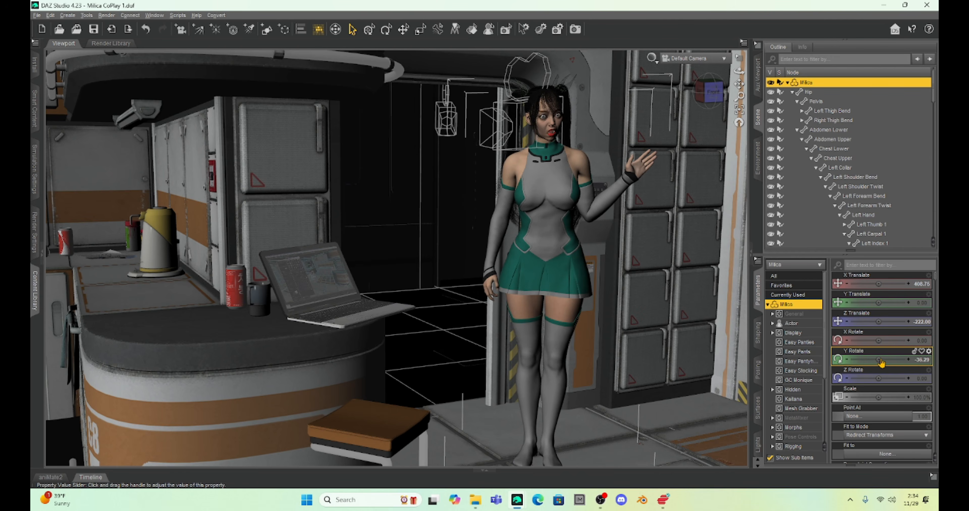
{"action": "left_click_drag", "start_coordinate": [876, 359], "coordinate": [866, 359]}
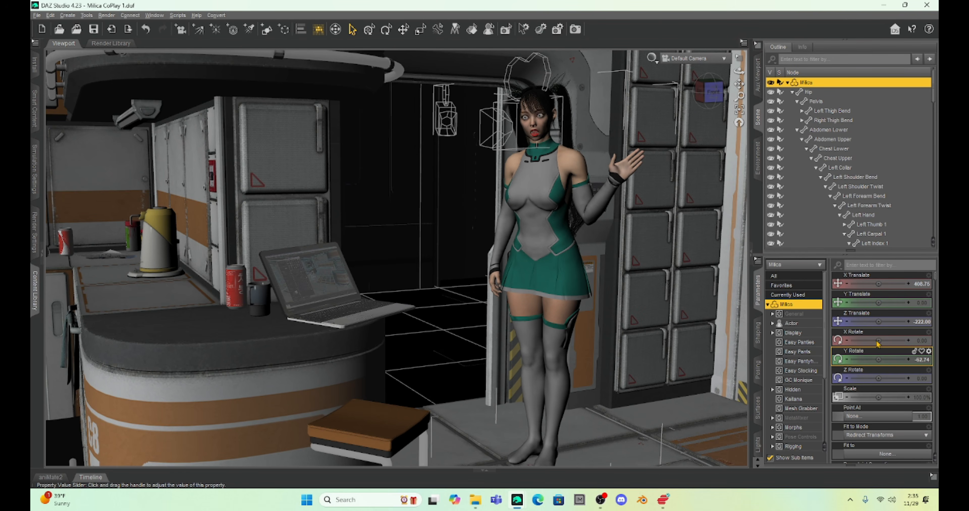
{"action": "left_click_drag", "start_coordinate": [877, 322], "coordinate": [852, 322]}
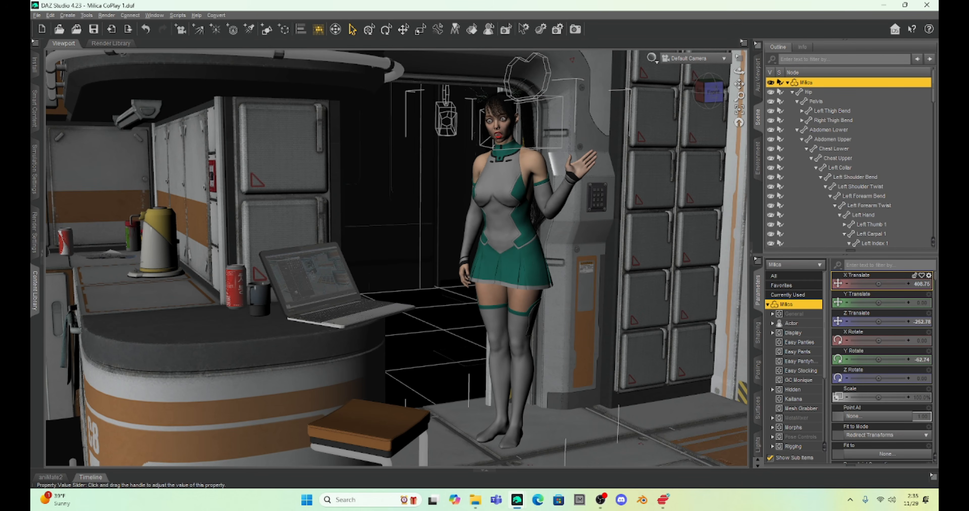
Step: Move Milica over to the counter beside the laptop with X Translate at 360.87 and a higher Z Translate, then select her lower abdomen for posing
{"action": "left_click_drag", "start_coordinate": [879, 284], "coordinate": [860, 284]}
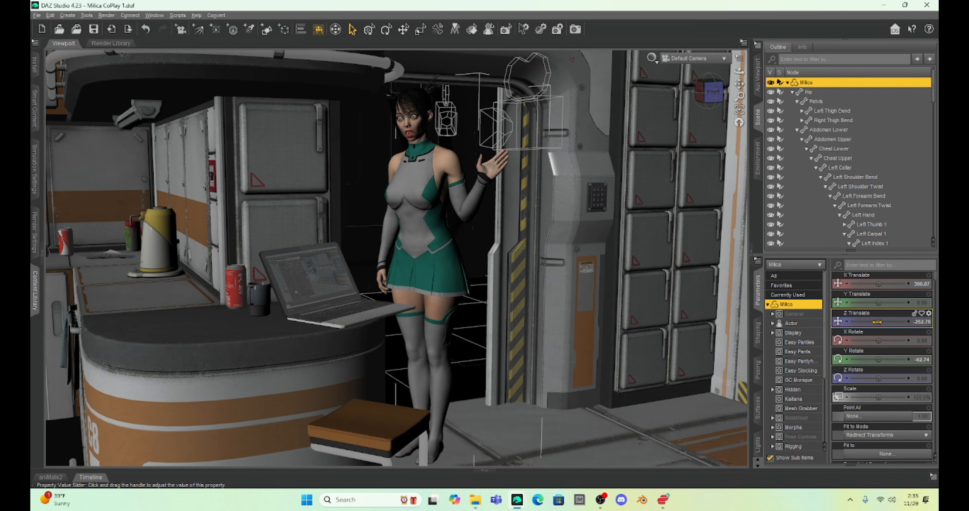
{"action": "left_click_drag", "start_coordinate": [882, 322], "coordinate": [891, 321]}
{"action": "left_click_drag", "start_coordinate": [893, 322], "coordinate": [898, 322]}
{"action": "left_click", "coordinate": [443, 247]}
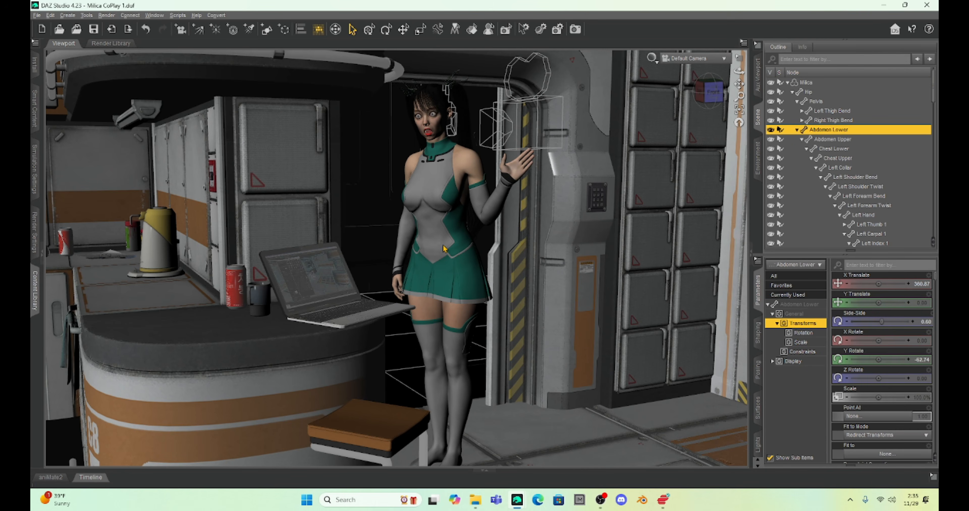
{"action": "left_click_drag", "start_coordinate": [883, 284], "coordinate": [879, 284]}
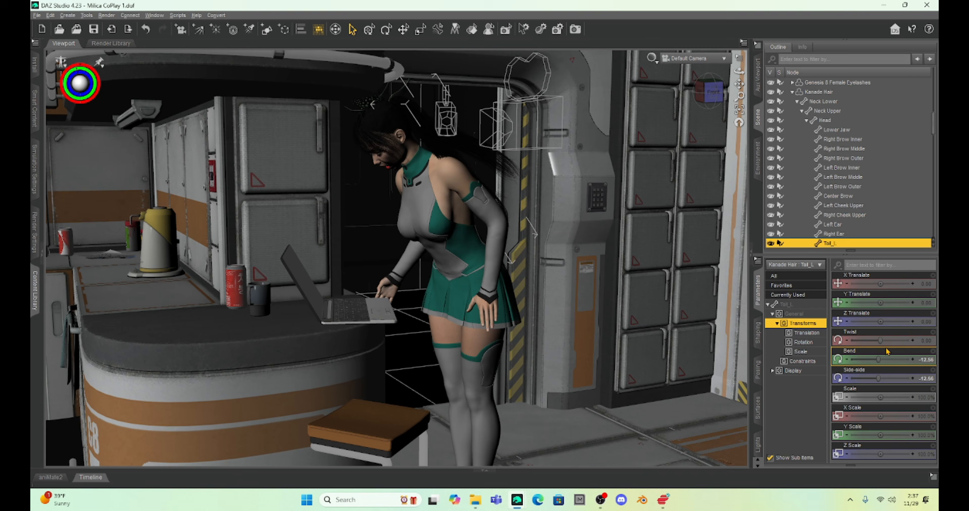
Step: Adjust the Kanade Hair tails on the leaning Milica, setting Tail_L Bend to -47.52 and raising Tail_R Bend to a positive value
{"action": "left_click_drag", "start_coordinate": [878, 359], "coordinate": [872, 358]}
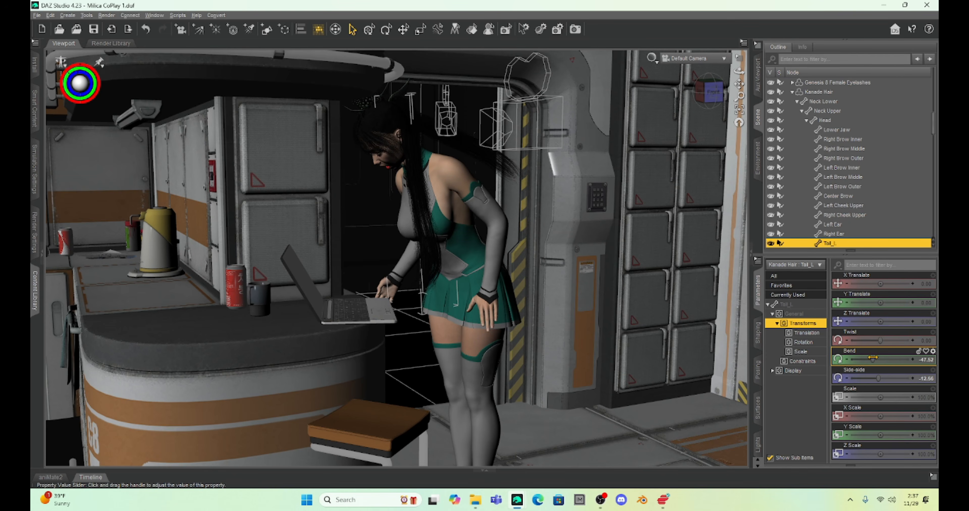
{"action": "left_click", "coordinate": [468, 139]}
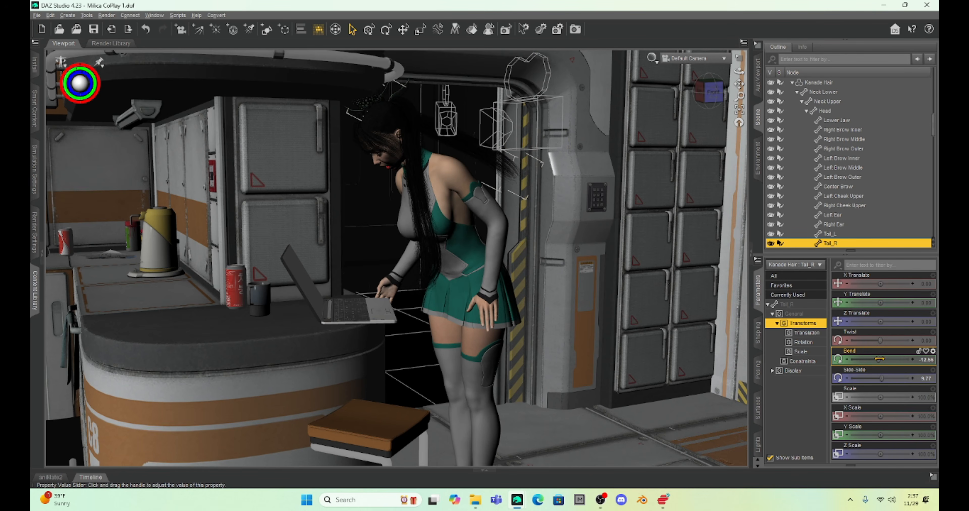
{"action": "left_click_drag", "start_coordinate": [880, 360], "coordinate": [891, 361]}
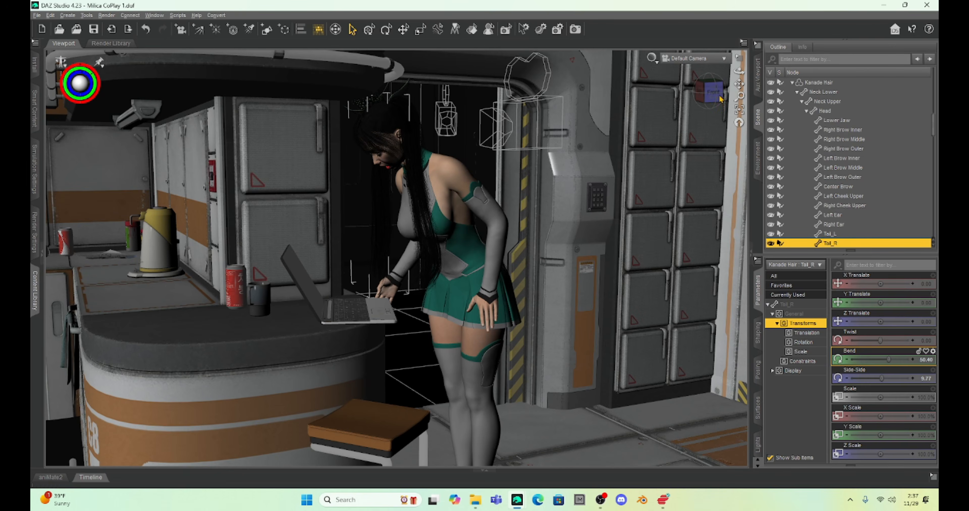
{"action": "mouse_move", "coordinate": [739, 83]}
{"action": "left_mouse_down"}
{"action": "mouse_move", "coordinate": [748, 71]}
{"action": "mouse_move", "coordinate": [731, 79]}
{"action": "left_mouse_up"}
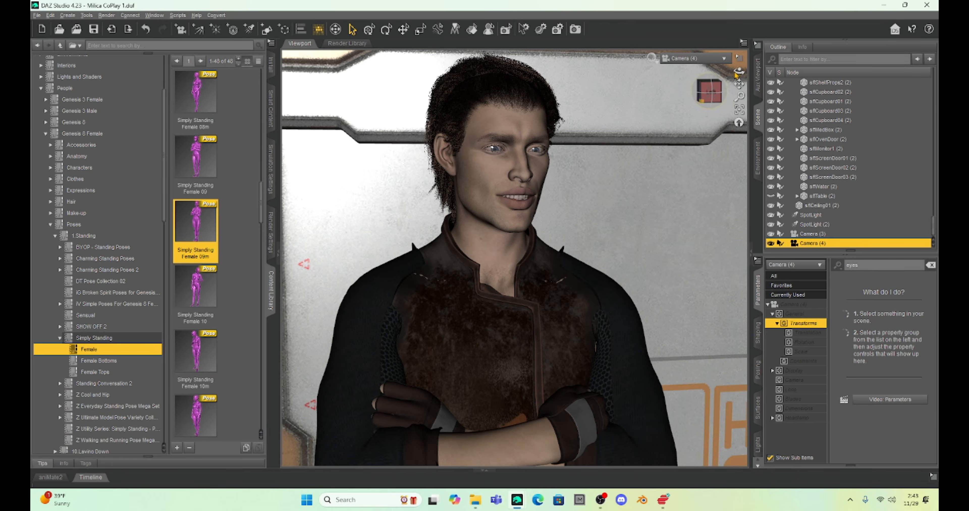
Step: Check the scene through several cameras in the Four Views layout, and return to a single view of Camera (4)
{"action": "left_click", "coordinate": [743, 42]}
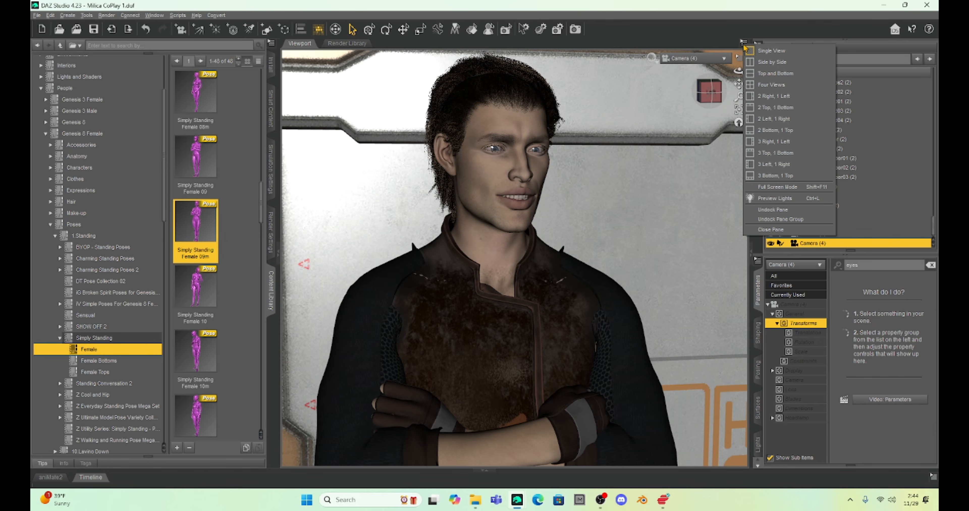
{"action": "left_click", "coordinate": [765, 87]}
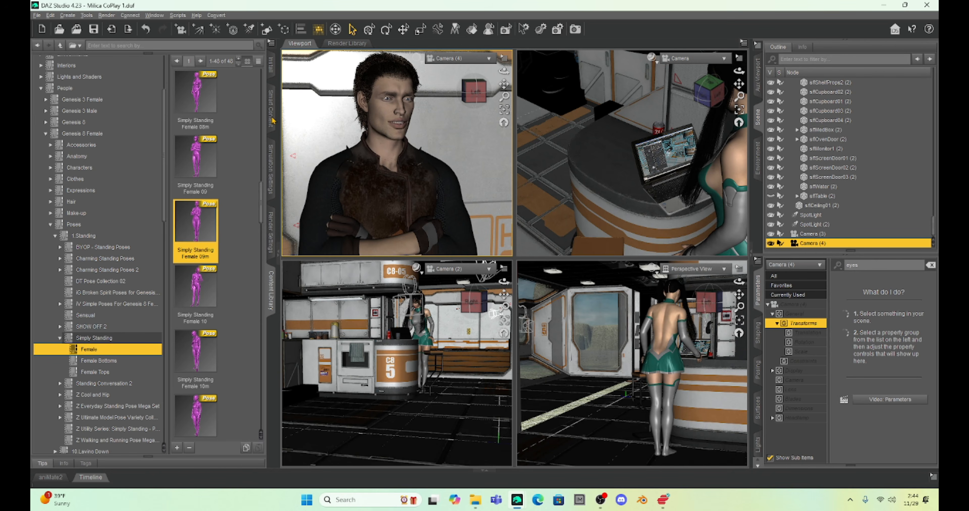
{"action": "left_click", "coordinate": [744, 43]}
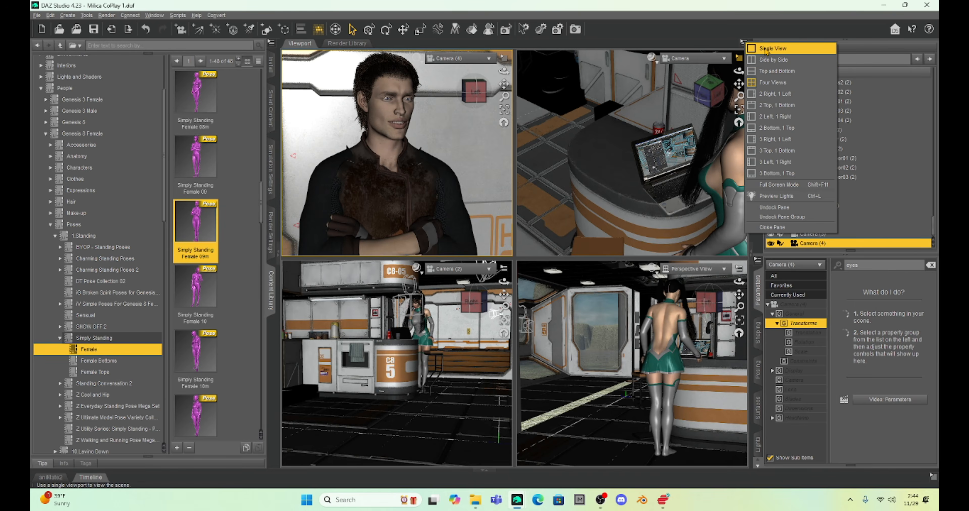
{"action": "left_click", "coordinate": [764, 49]}
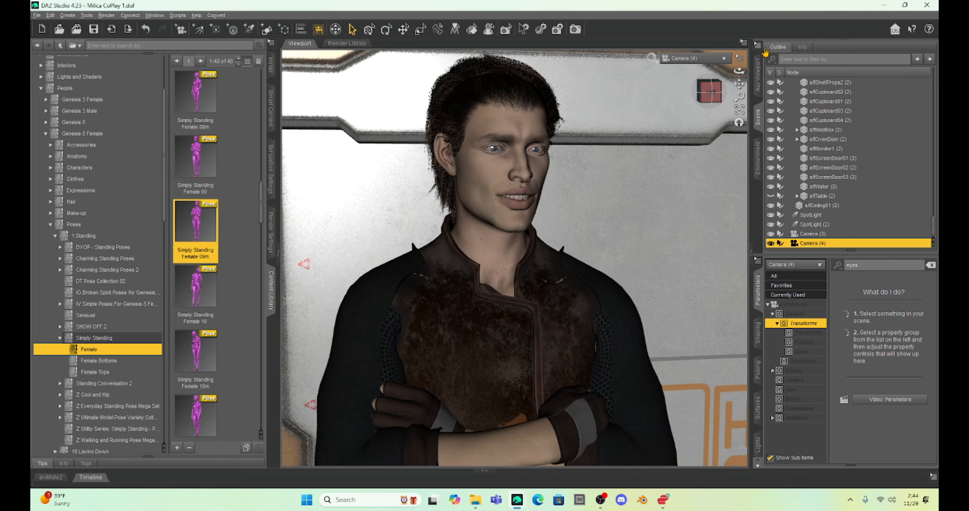
{"action": "left_click", "coordinate": [37, 15]}
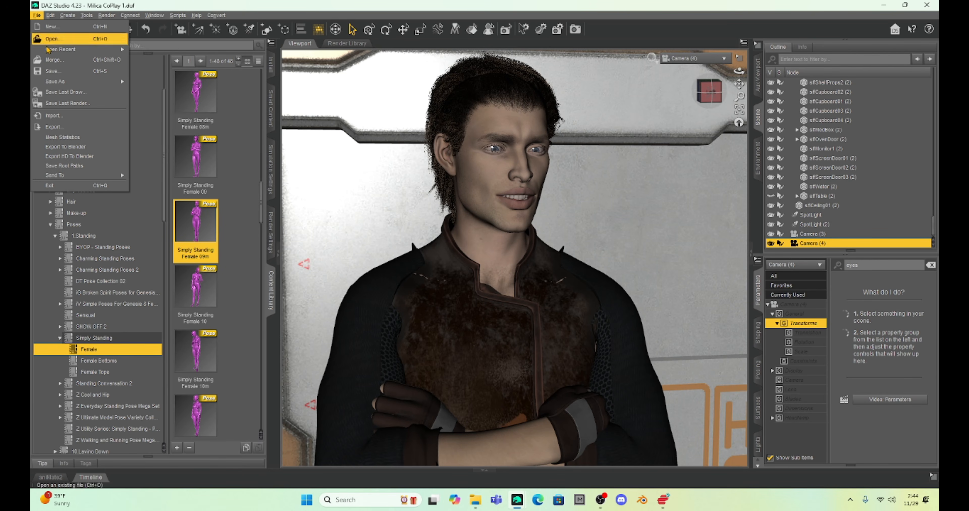
{"action": "mouse_move", "coordinate": [53, 53]}
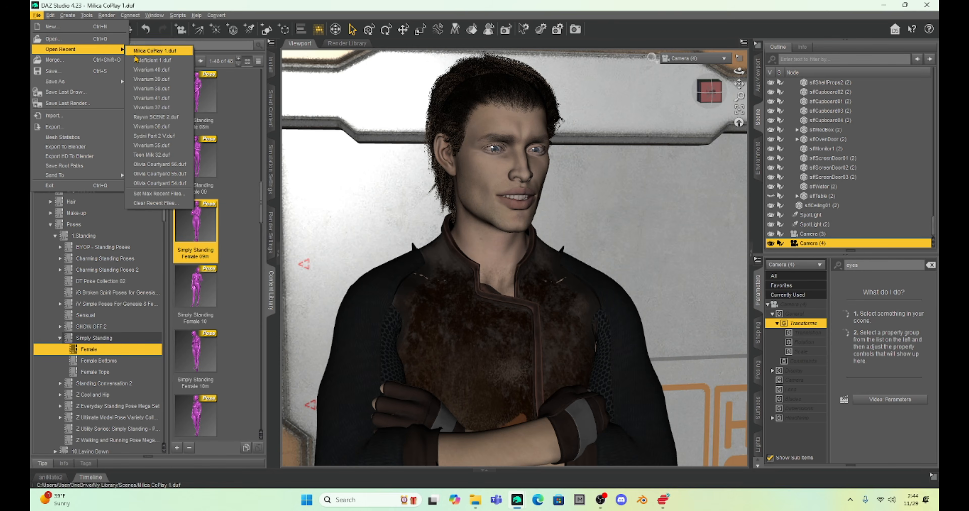
{"action": "left_click", "coordinate": [155, 50]}
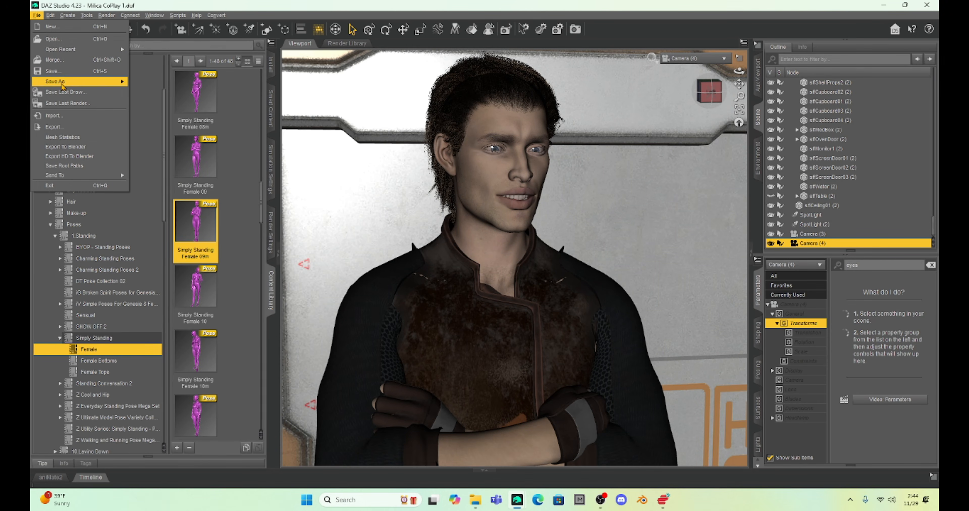
Step: Save the scene as Milica CoPlay 2.duf and collapse the side panes to widen the viewport
{"action": "mouse_move", "coordinate": [61, 84]}
{"action": "left_click", "coordinate": [155, 93]}
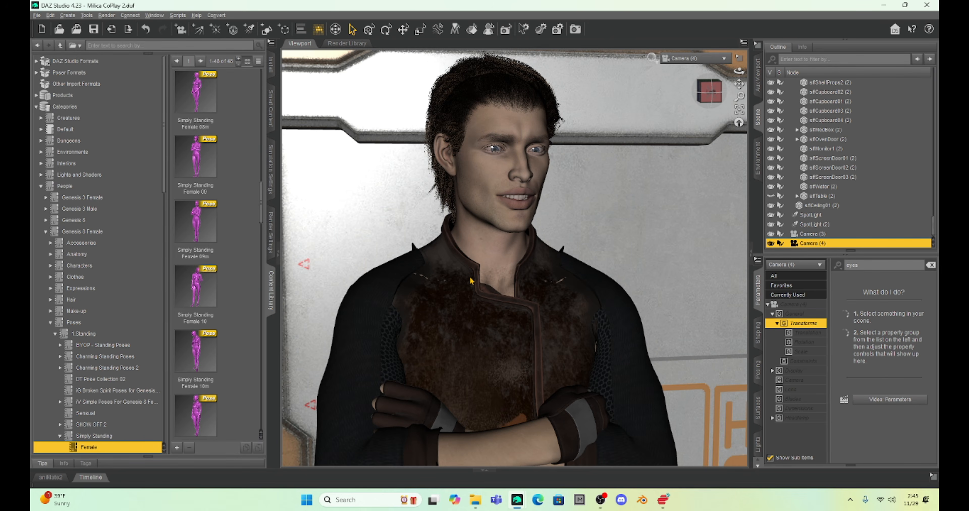
{"action": "left_click", "coordinate": [277, 254]}
{"action": "left_click", "coordinate": [750, 254]}
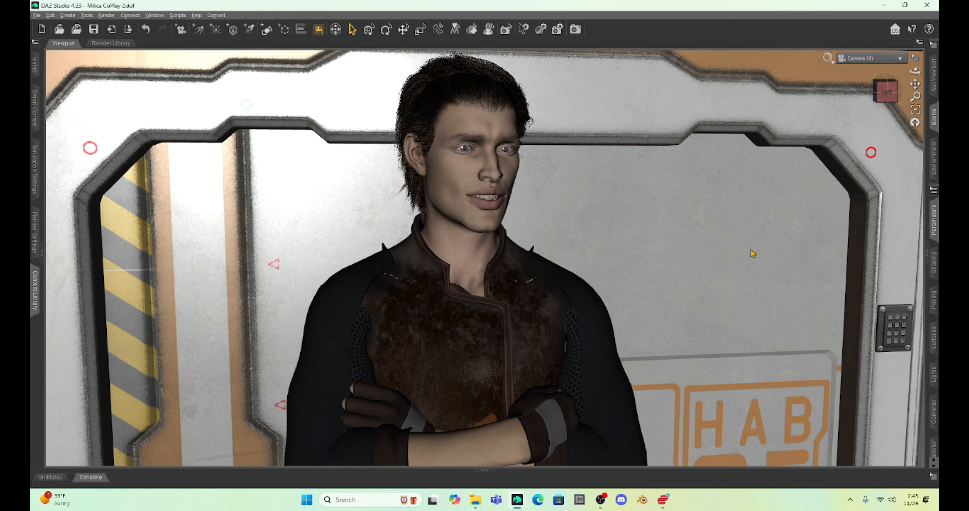
Step: Queue Milica CoPlay 2.duf in ManFriday's Render Queue with the all visible cameras mode, and start rendering
{"action": "left_click", "coordinate": [156, 16]}
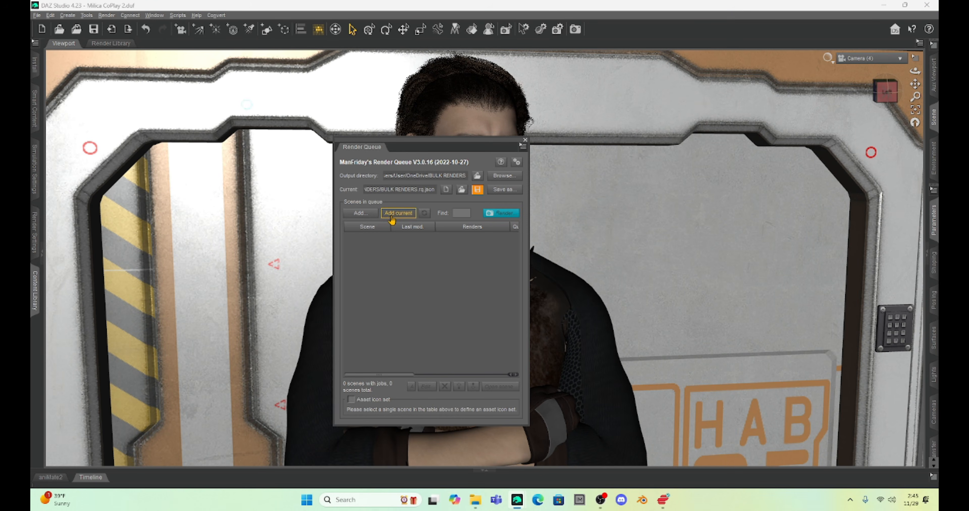
{"action": "left_click", "coordinate": [392, 217]}
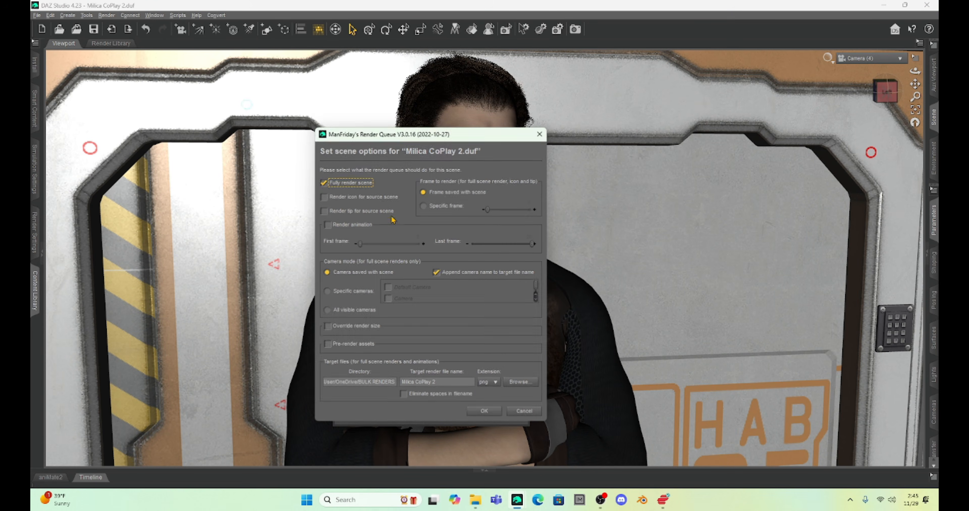
{"action": "left_click", "coordinate": [327, 310]}
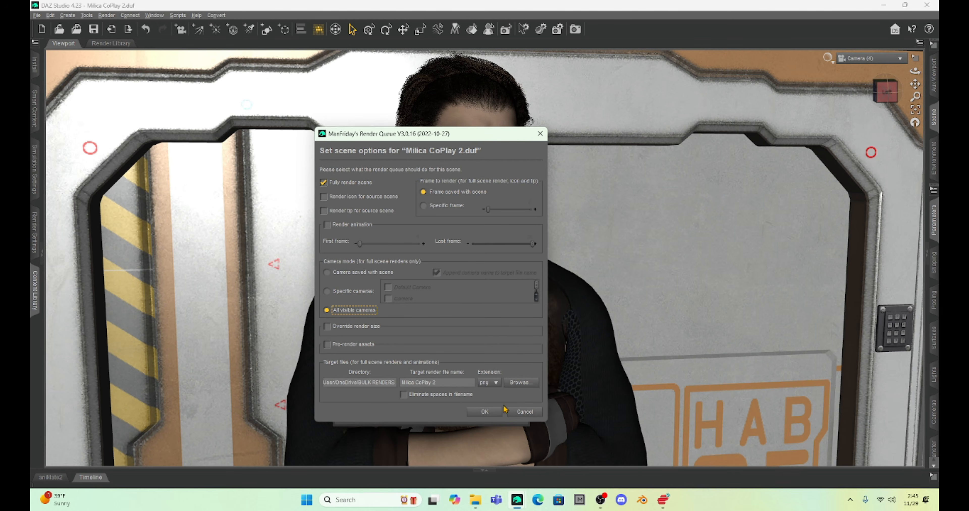
{"action": "left_click", "coordinate": [489, 412]}
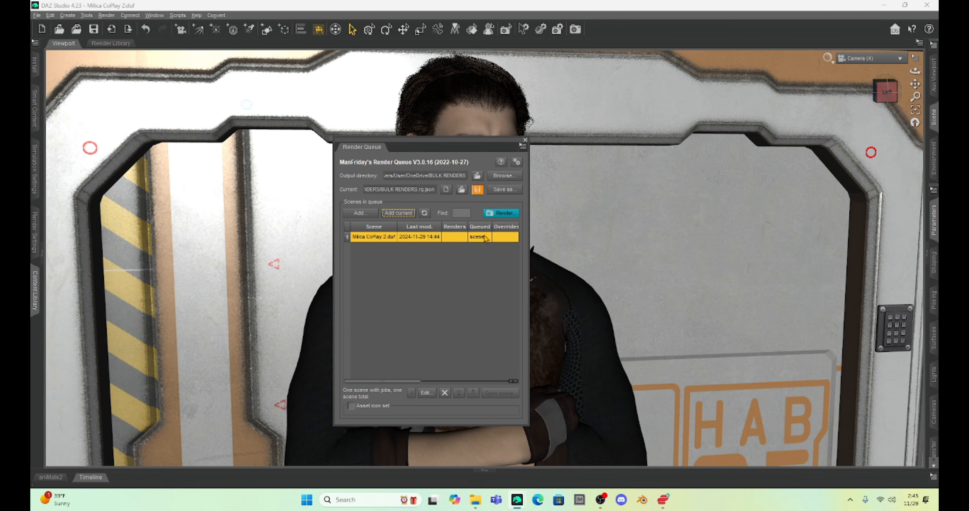
{"action": "left_click", "coordinate": [498, 213]}
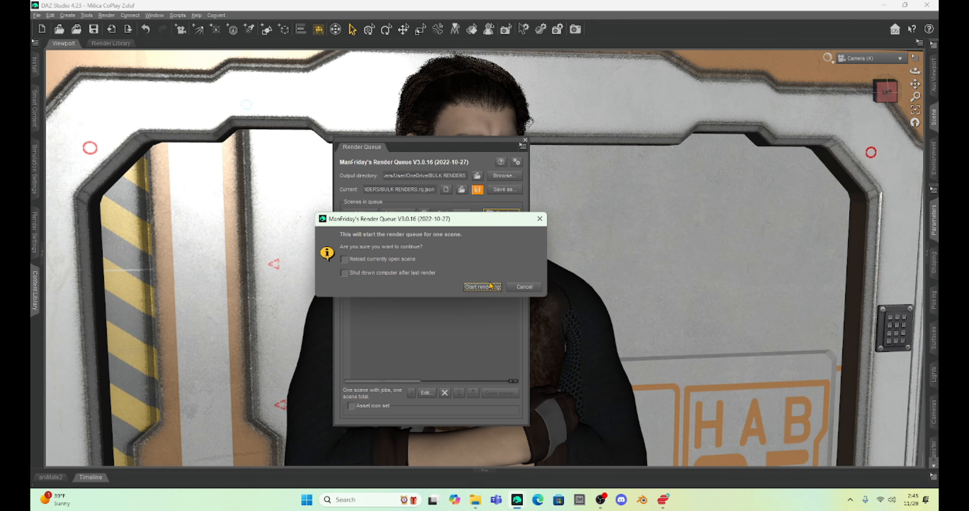
{"action": "left_click", "coordinate": [482, 287]}
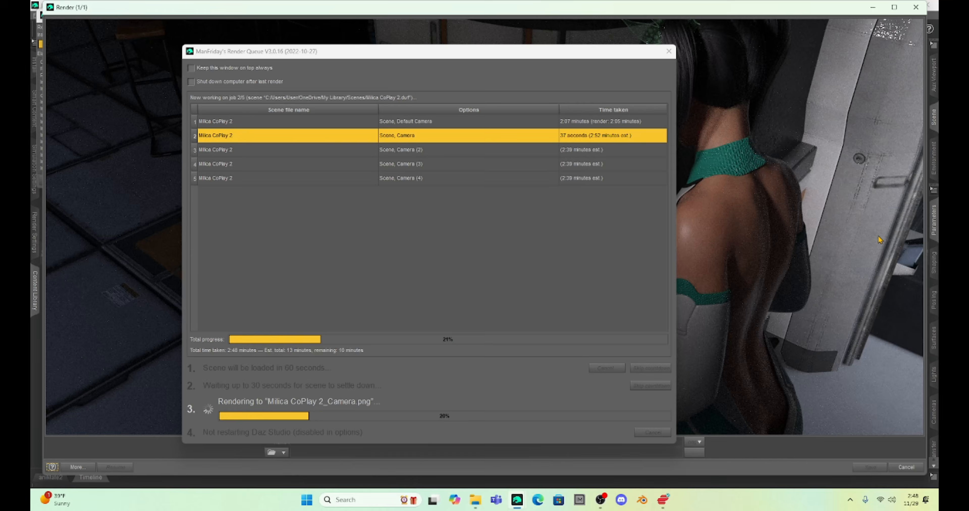
{"action": "left_click", "coordinate": [791, 13]}
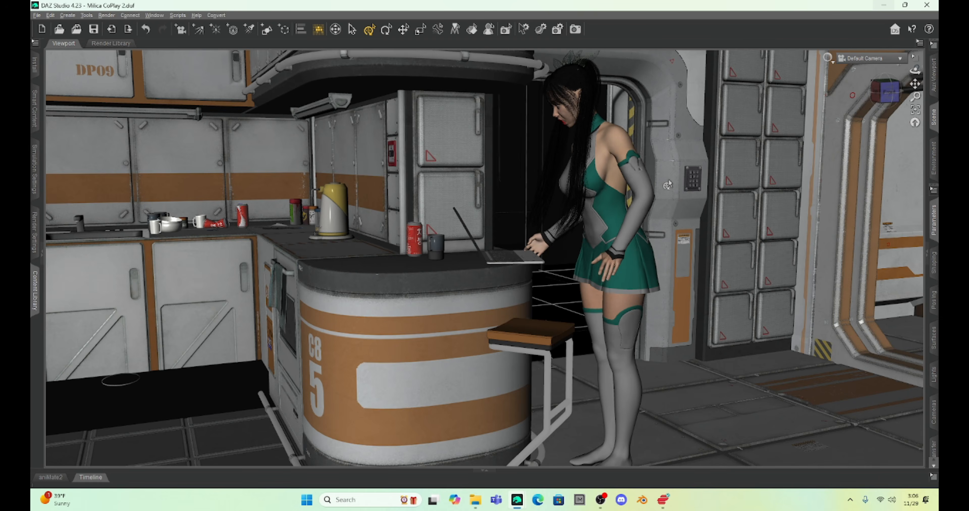
Step: Switch to File Explorer and preview the camera renders in the Milica Graphic Novel Intro folder
{"action": "left_click", "coordinate": [475, 500]}
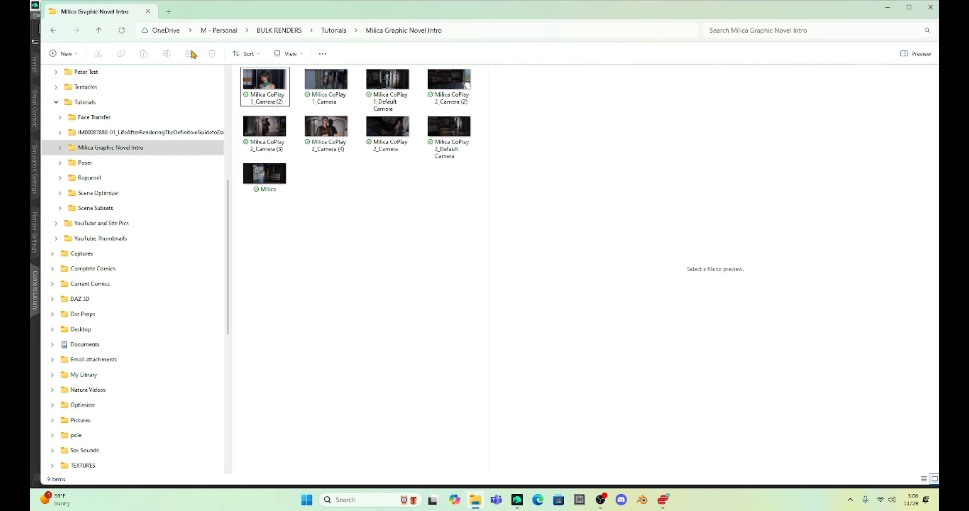
{"action": "left_click", "coordinate": [263, 85]}
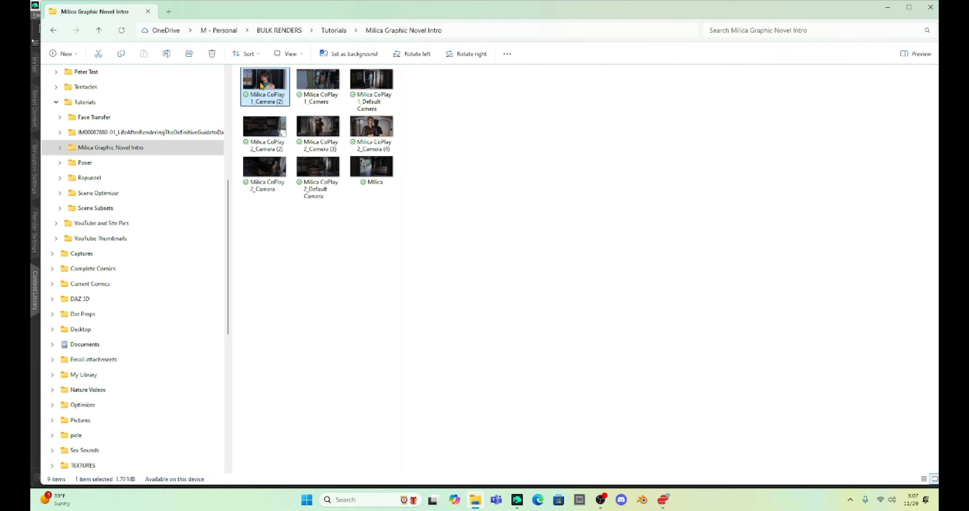
{"action": "left_click", "coordinate": [304, 82]}
{"action": "left_click", "coordinate": [282, 135]}
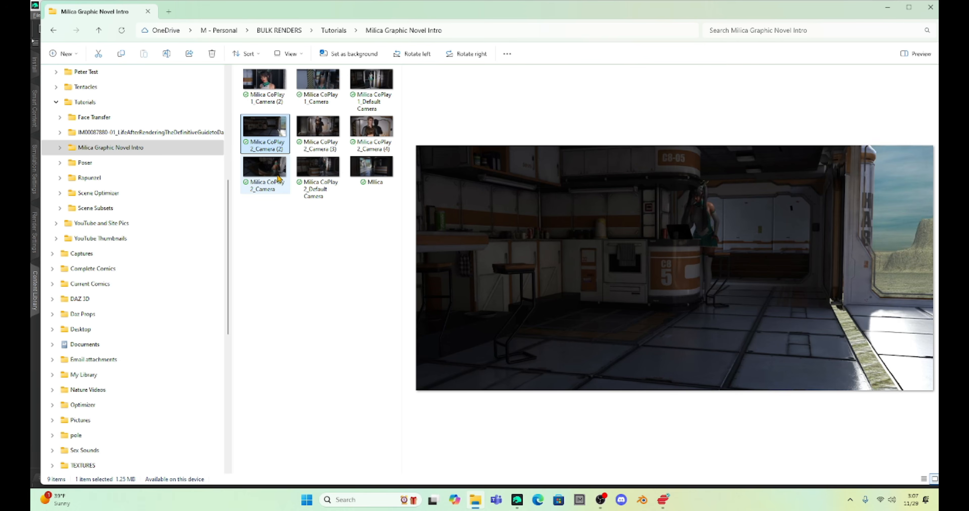
{"action": "left_click", "coordinate": [318, 167]}
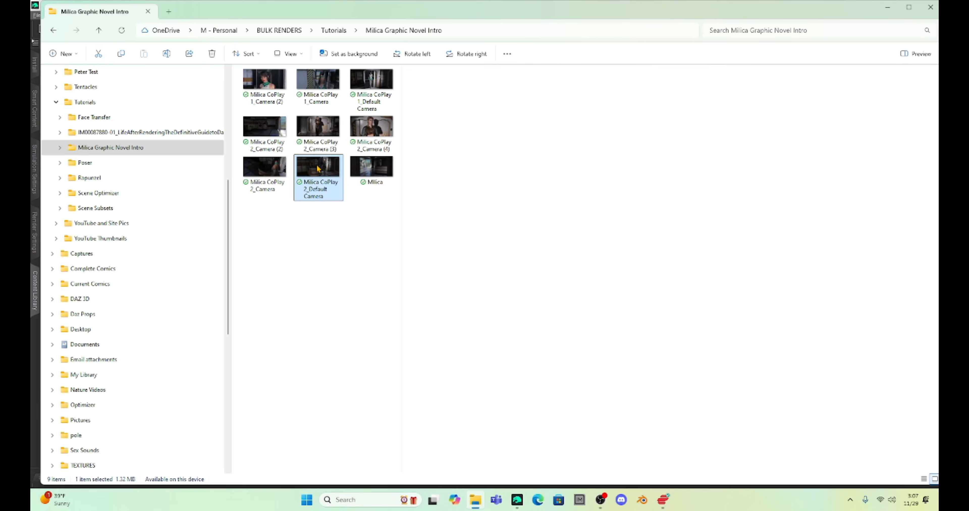
{"action": "left_click", "coordinate": [390, 166]}
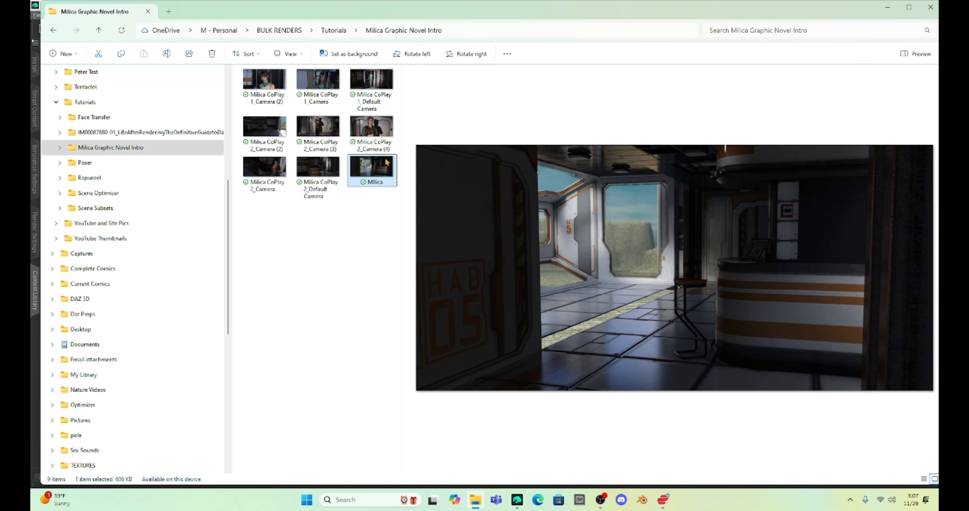
{"action": "left_click", "coordinate": [374, 132]}
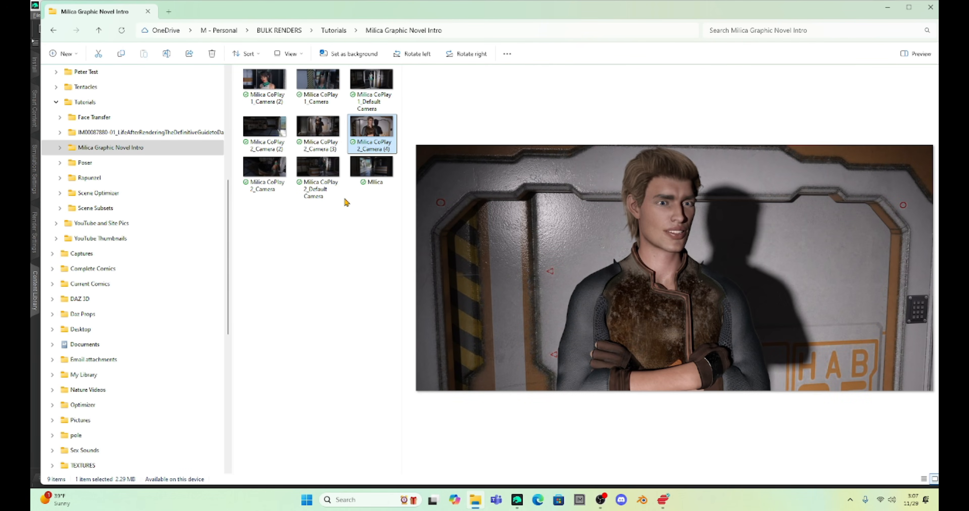
Step: Compare the Milica CoPlay 1 doorway renders with the Milica CoPlay 2 wide shots and the Milica establishing image as a story sequence
{"action": "left_click", "coordinate": [354, 80]}
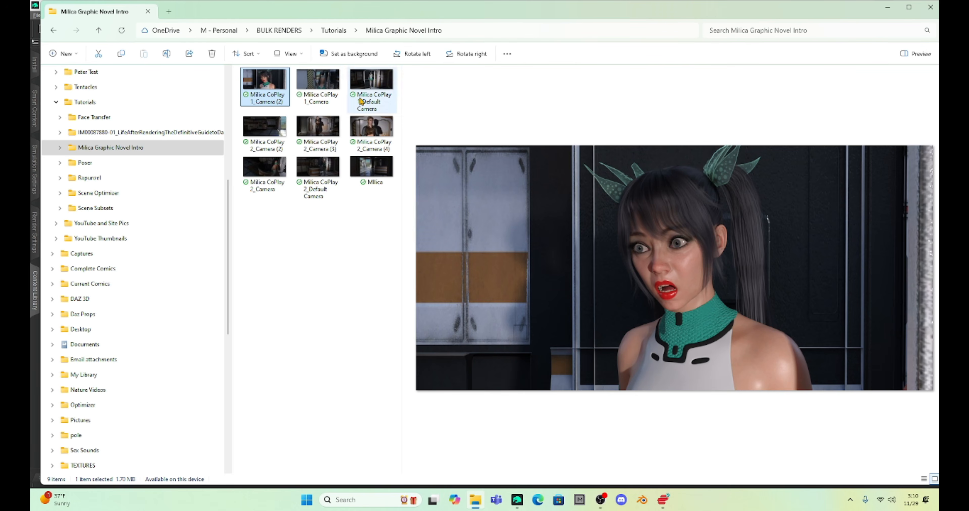
{"action": "left_click", "coordinate": [317, 86]}
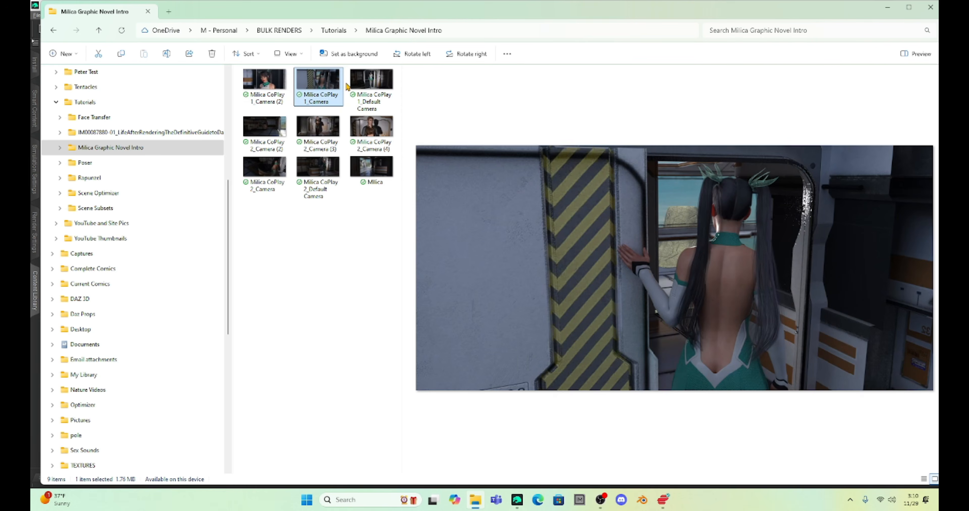
{"action": "left_click", "coordinate": [376, 86]}
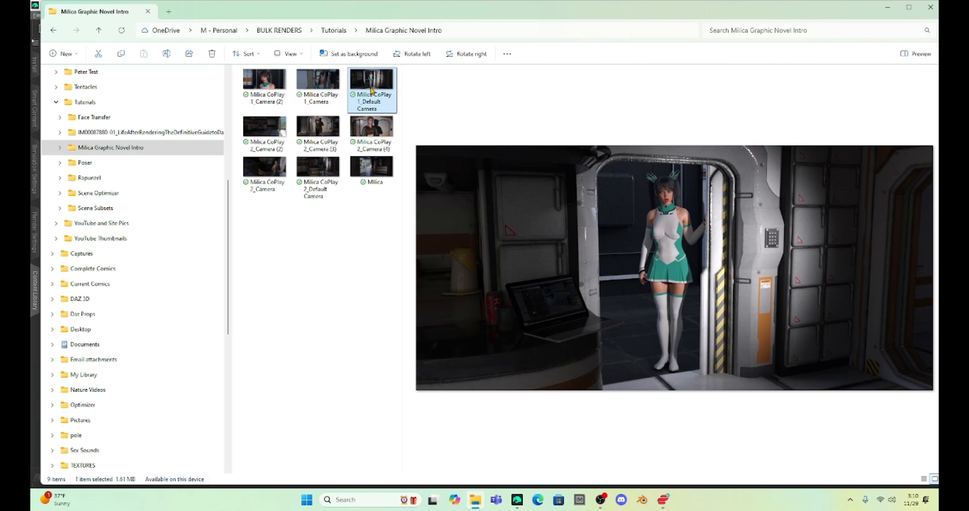
{"action": "left_click", "coordinate": [268, 129]}
{"action": "left_click", "coordinate": [315, 129]}
{"action": "left_click", "coordinate": [277, 127]}
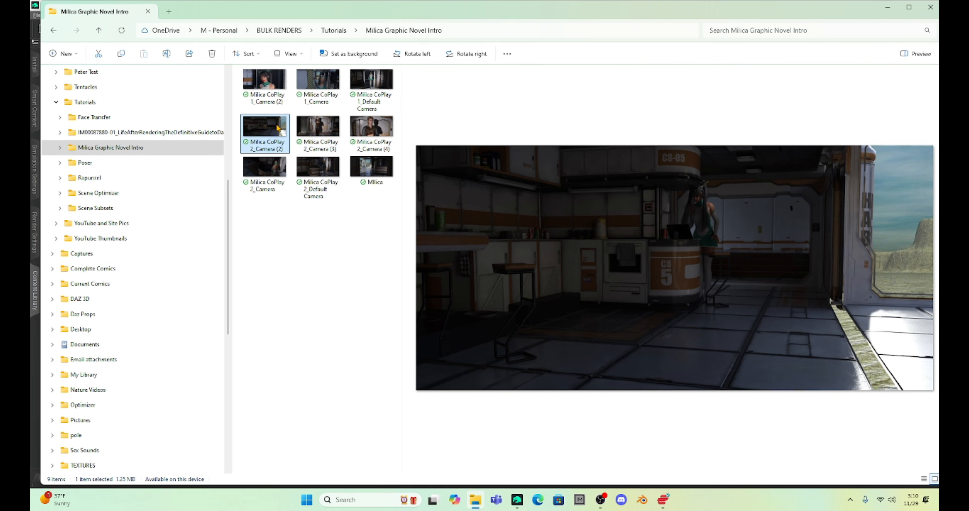
{"action": "left_click", "coordinate": [375, 173]}
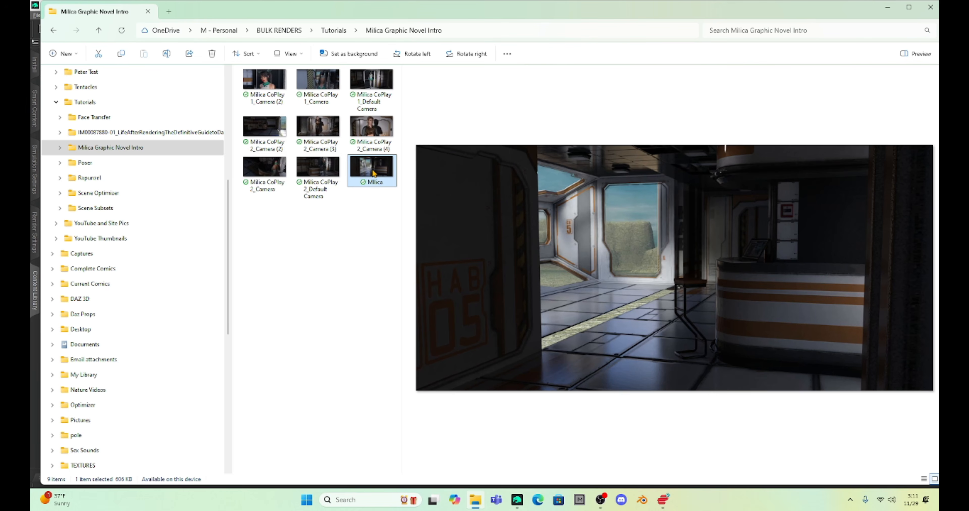
{"action": "left_click", "coordinate": [376, 81]}
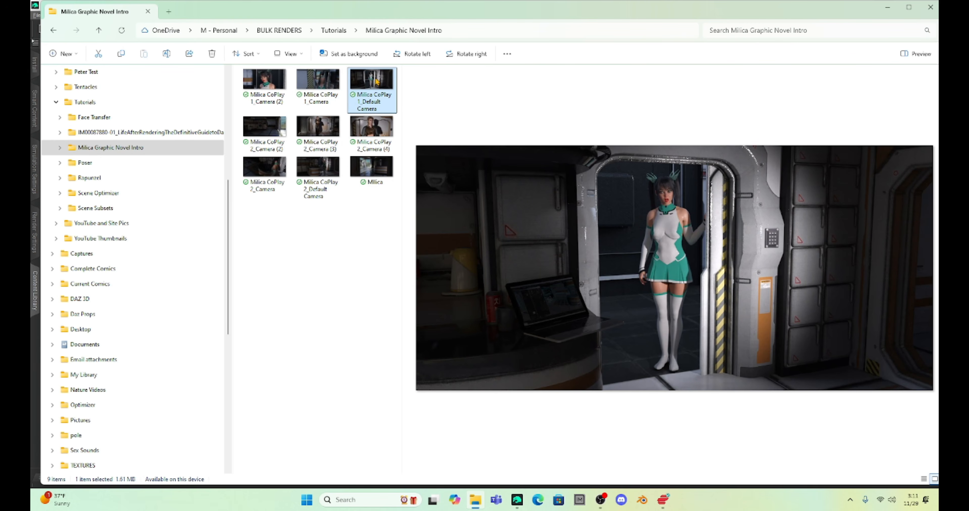
{"action": "left_click", "coordinate": [311, 84]}
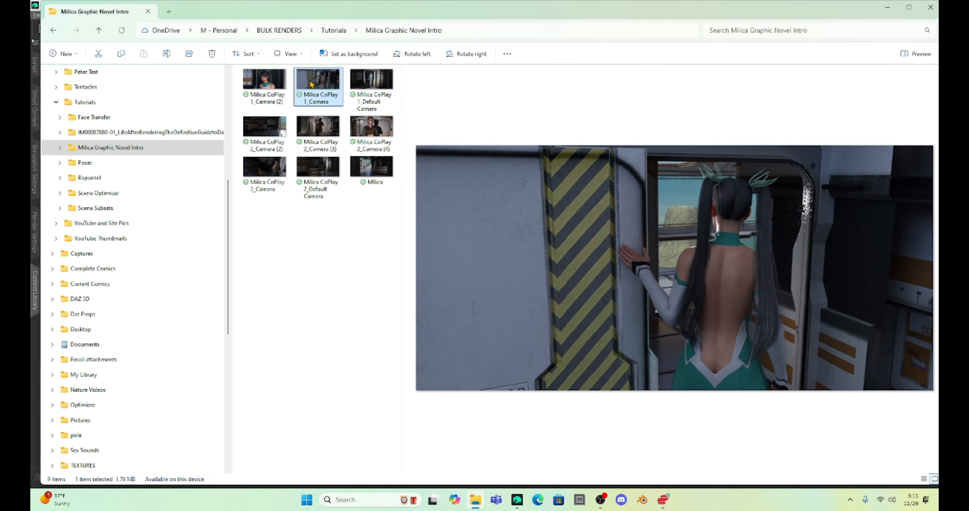
Step: Open the Milica establishing image in Paint and zoom out to 80% so the whole picture fits
{"action": "right_click", "coordinate": [378, 171]}
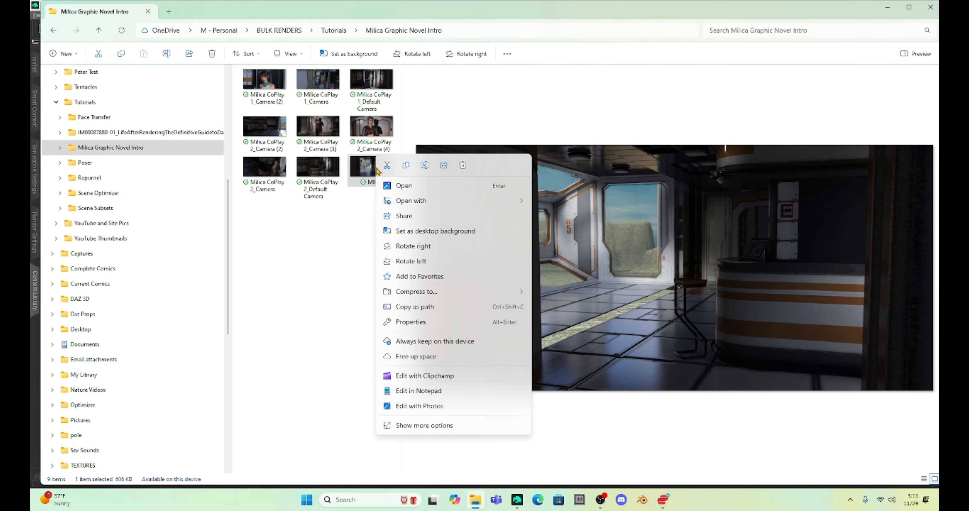
{"action": "mouse_move", "coordinate": [406, 203]}
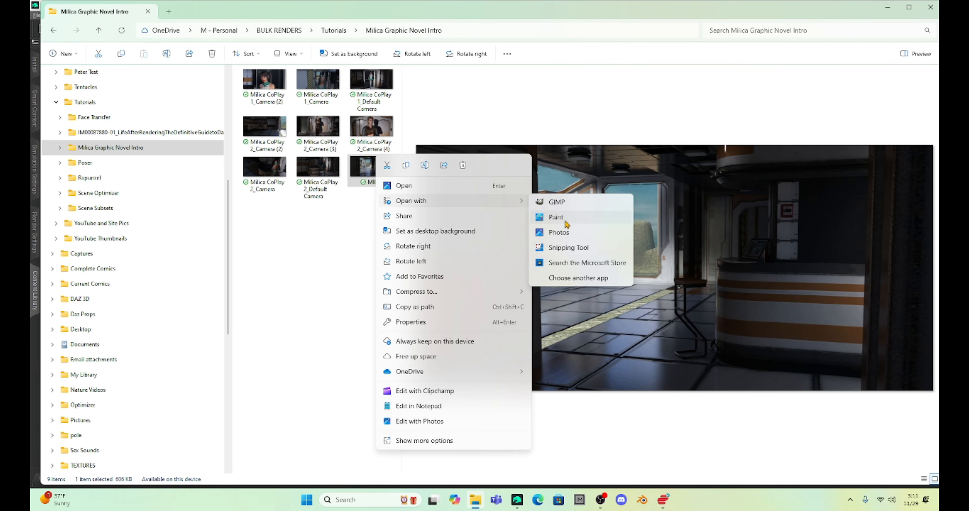
{"action": "left_click", "coordinate": [556, 217]}
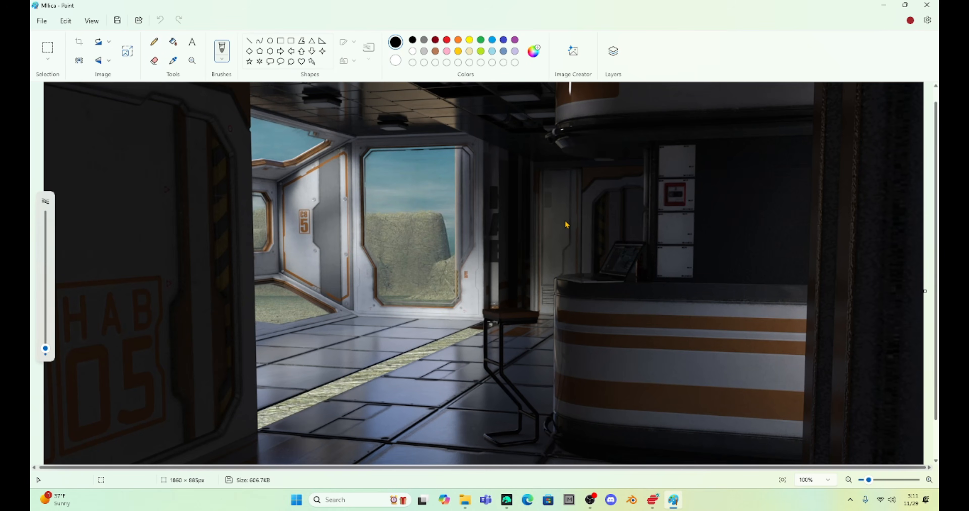
{"action": "left_click", "coordinate": [848, 480]}
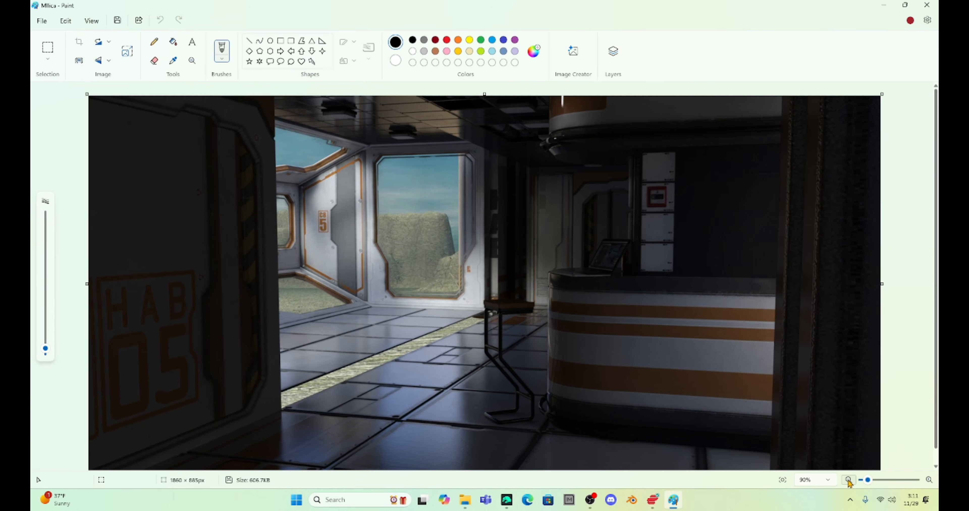
{"action": "left_click", "coordinate": [848, 480]}
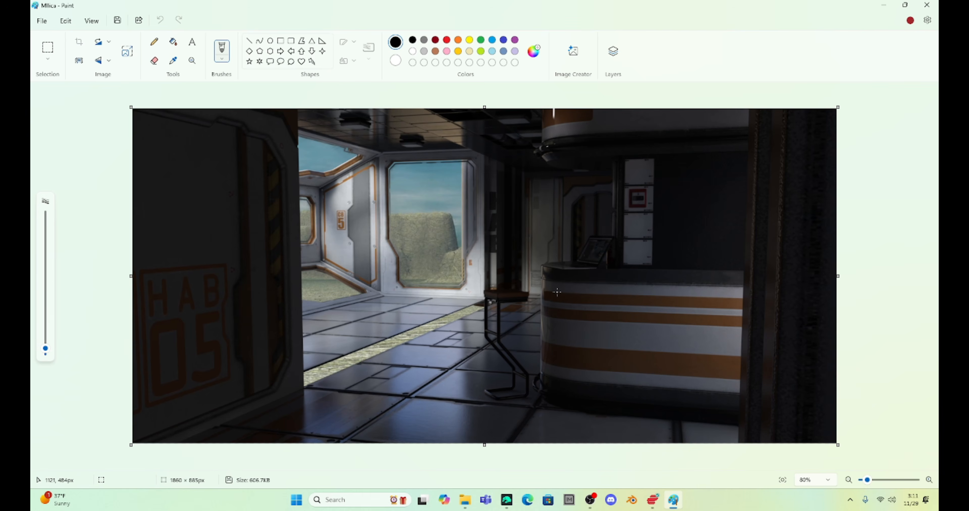
Step: Switch to File Explorer, open the Milica CoPlay 1_Default Camera render in Paint, and activate the rectangular selection tool
{"action": "left_click", "coordinate": [674, 503]}
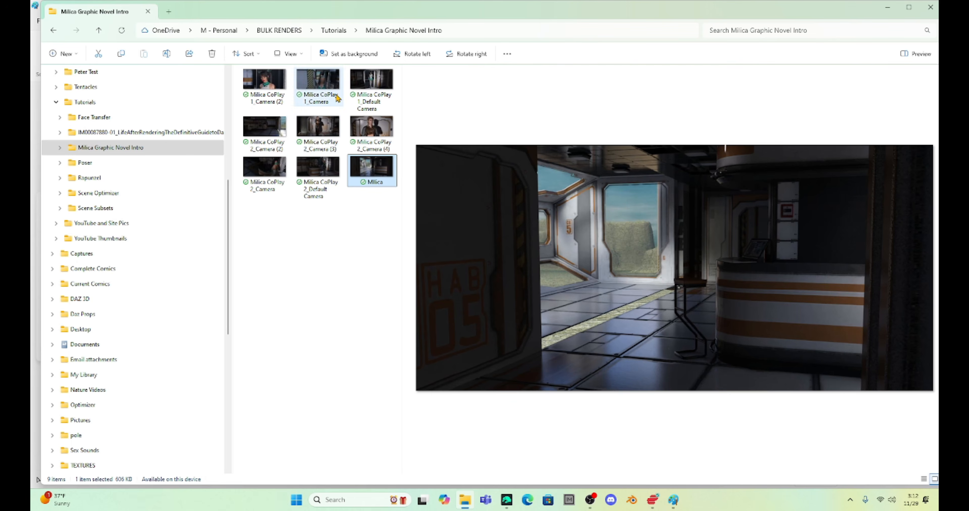
{"action": "left_click", "coordinate": [370, 84]}
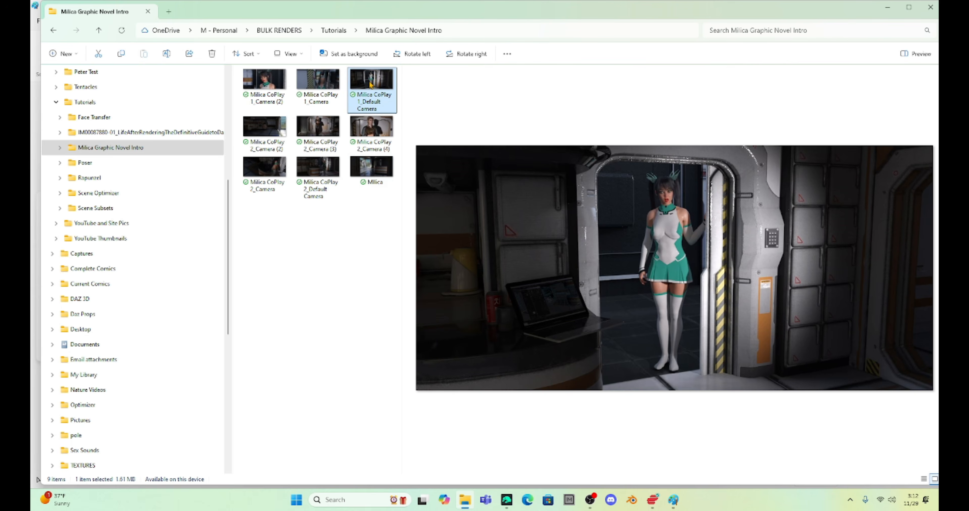
{"action": "right_click", "coordinate": [611, 221]}
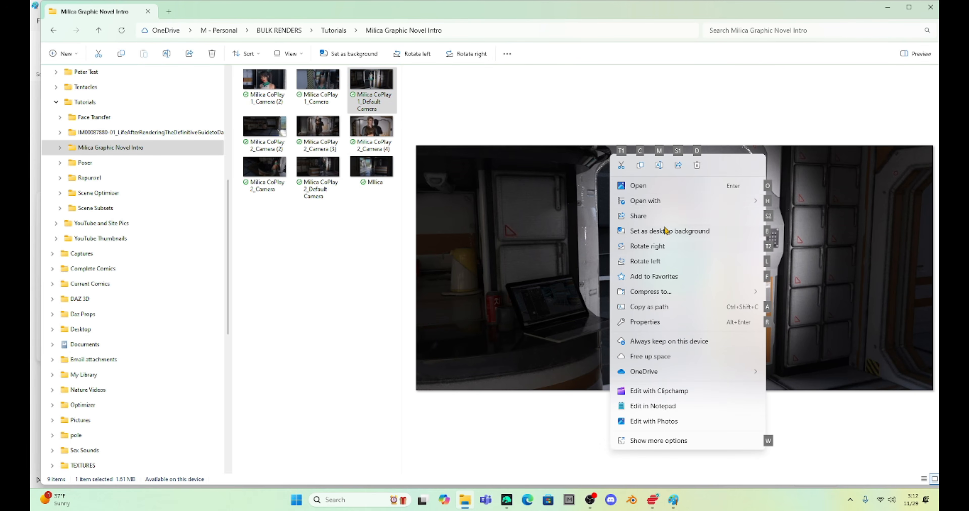
{"action": "mouse_move", "coordinate": [682, 203]}
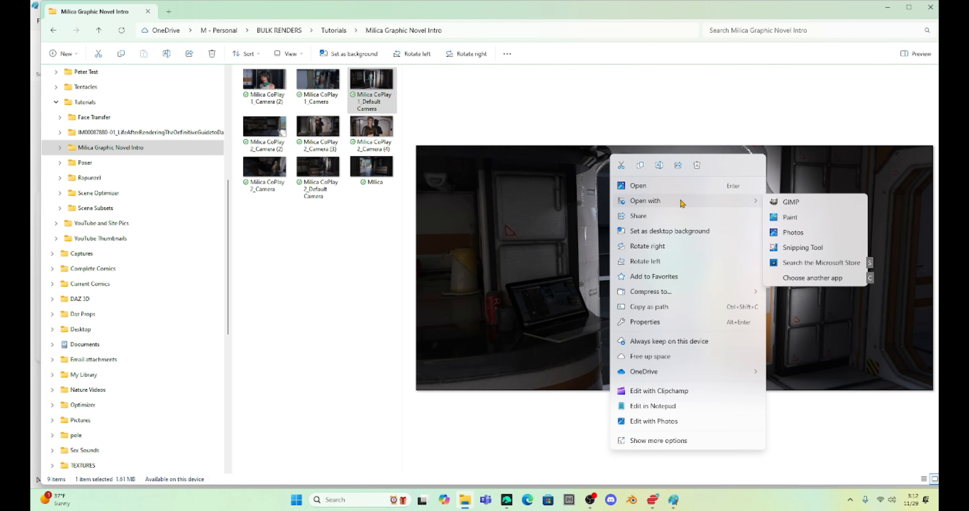
{"action": "left_click", "coordinate": [789, 217]}
{"action": "left_click", "coordinate": [47, 49]}
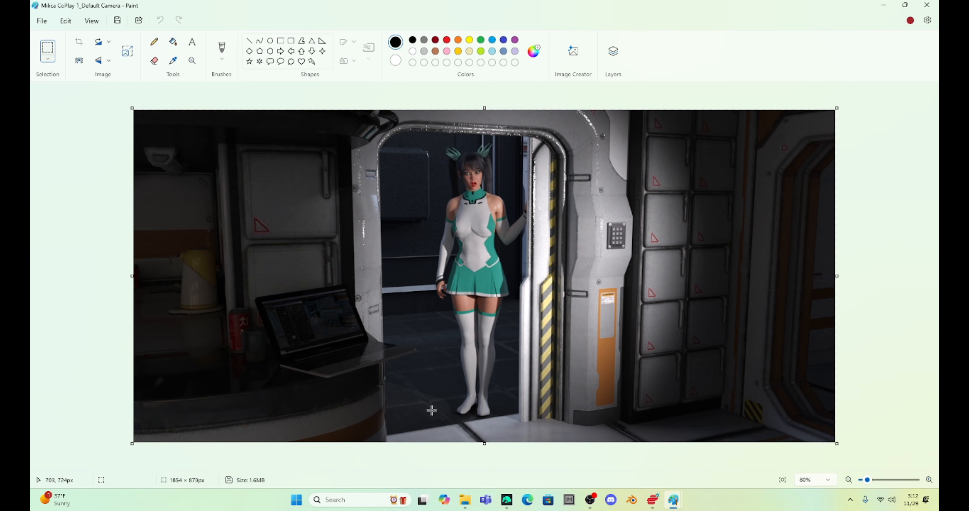
Step: In the Milica image, select an area of about 1812 × 885 px and shift it right to make room for a second panel
{"action": "mouse_move", "coordinate": [675, 503]}
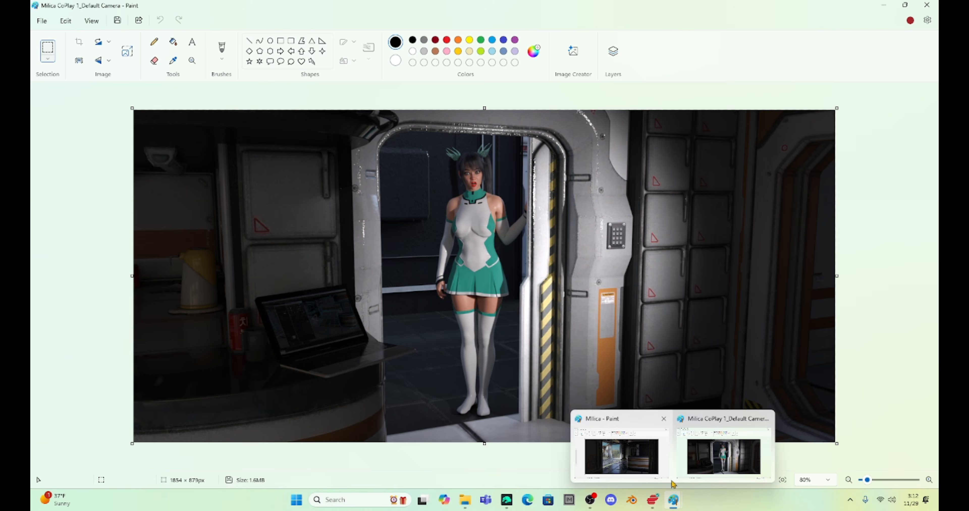
{"action": "left_click", "coordinate": [623, 454]}
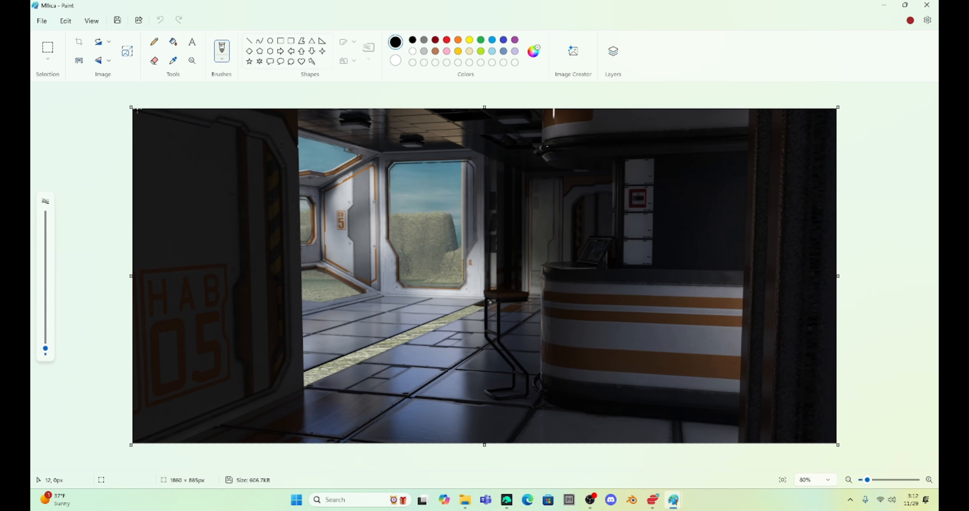
{"action": "left_click", "coordinate": [47, 49]}
{"action": "left_click_drag", "start_coordinate": [151, 110], "coordinate": [837, 443]}
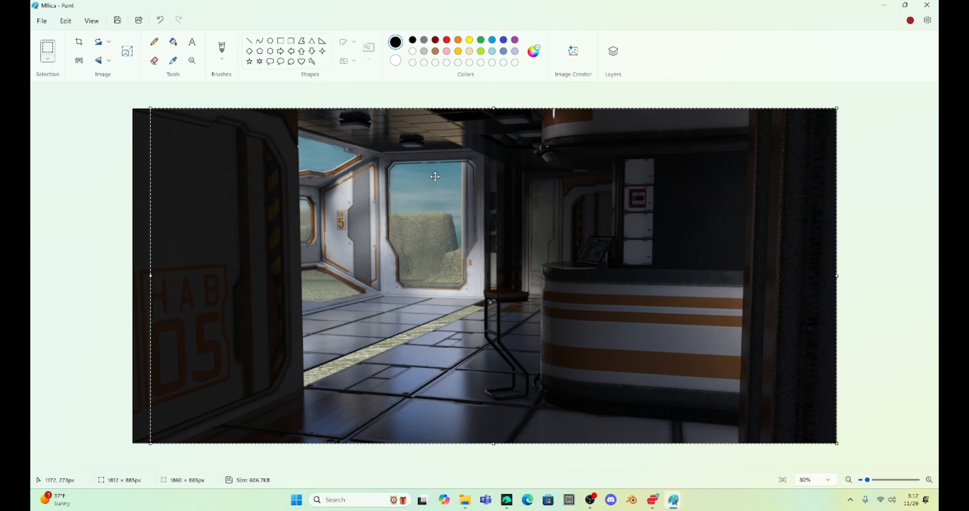
{"action": "left_click_drag", "start_coordinate": [353, 237], "coordinate": [425, 236]}
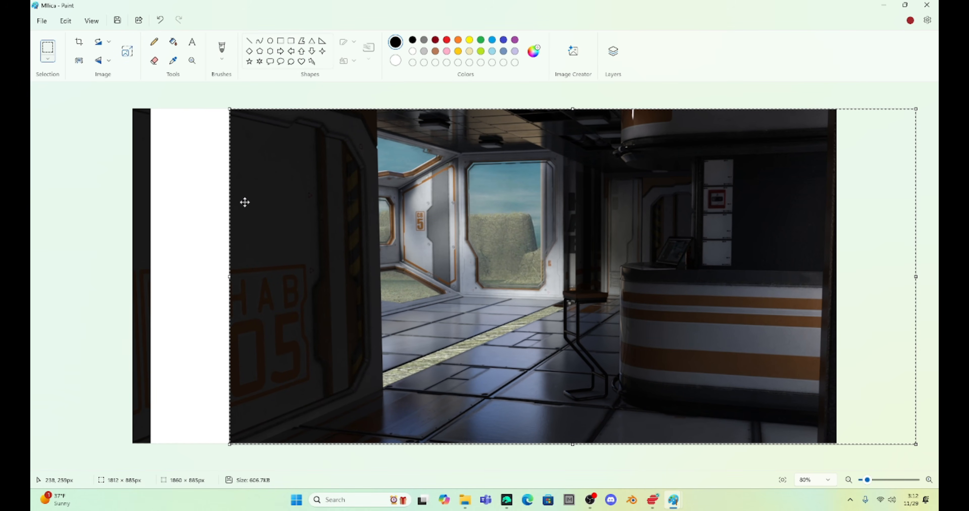
{"action": "left_click", "coordinate": [186, 215]}
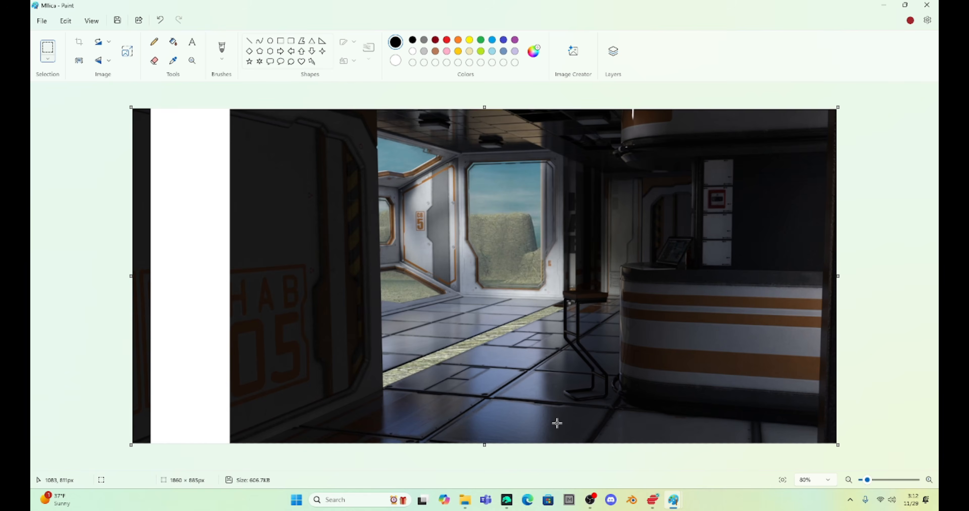
Step: Copy the doorway section with Milica, about 526 × 878 px, from the Default Camera render and paste it along the Milica image's left edge
{"action": "mouse_move", "coordinate": [674, 500]}
{"action": "left_click", "coordinate": [724, 468]}
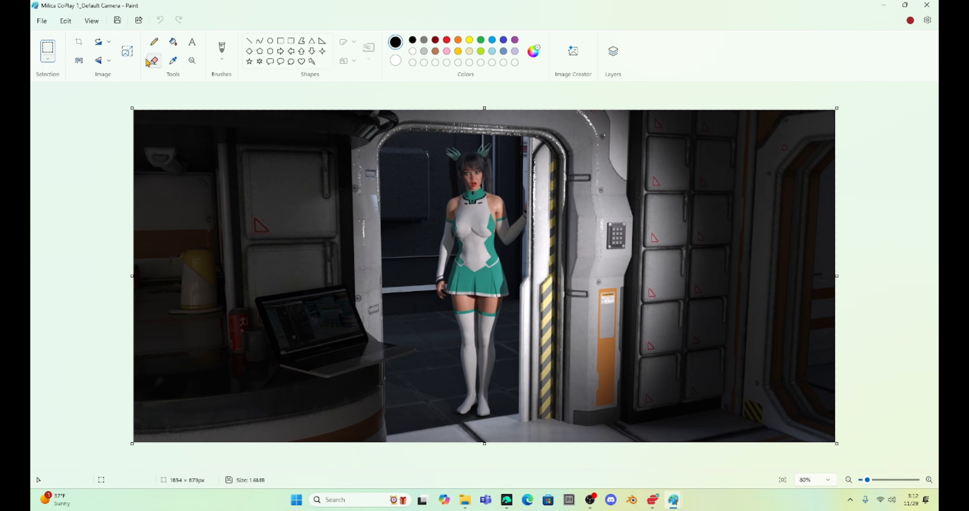
{"action": "left_click_drag", "start_coordinate": [373, 112], "coordinate": [571, 460]}
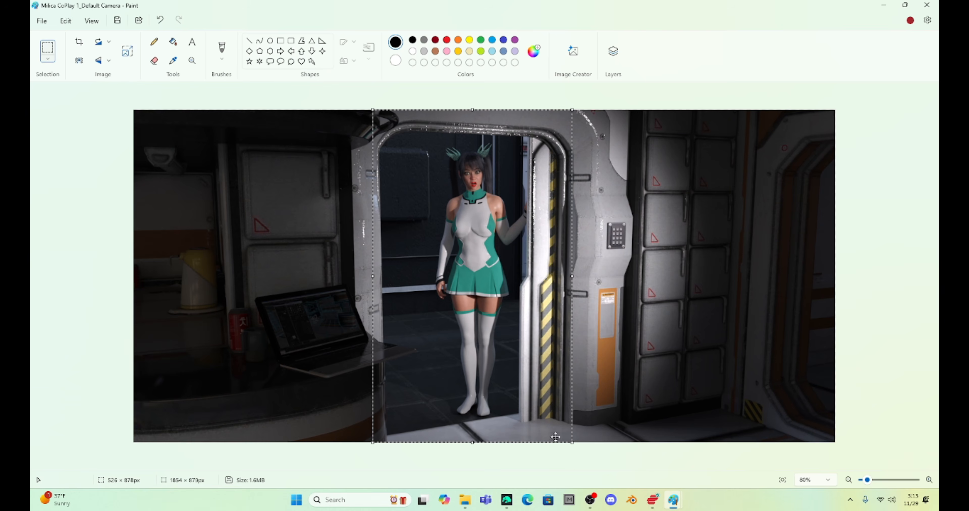
{"action": "mouse_move", "coordinate": [674, 500]}
{"action": "left_click", "coordinate": [635, 463]}
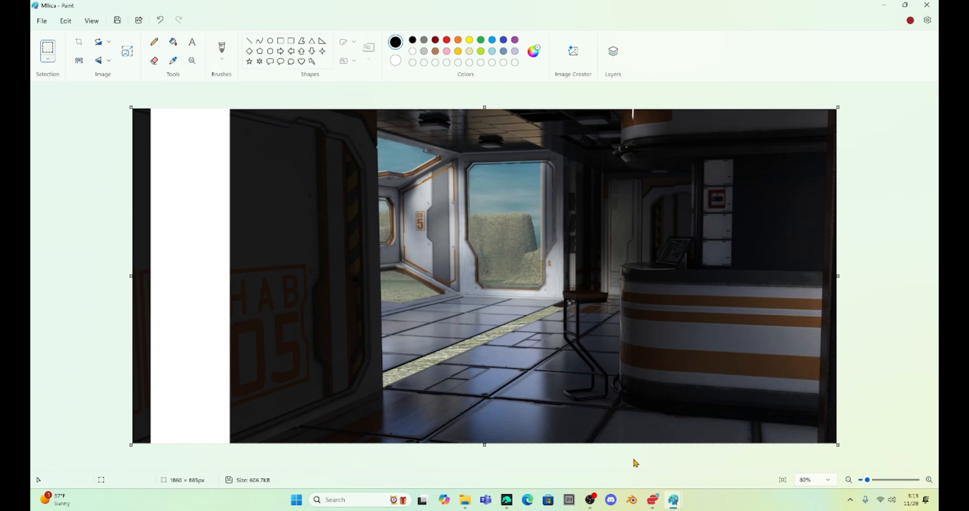
{"action": "key", "text": "ctrl+v"}
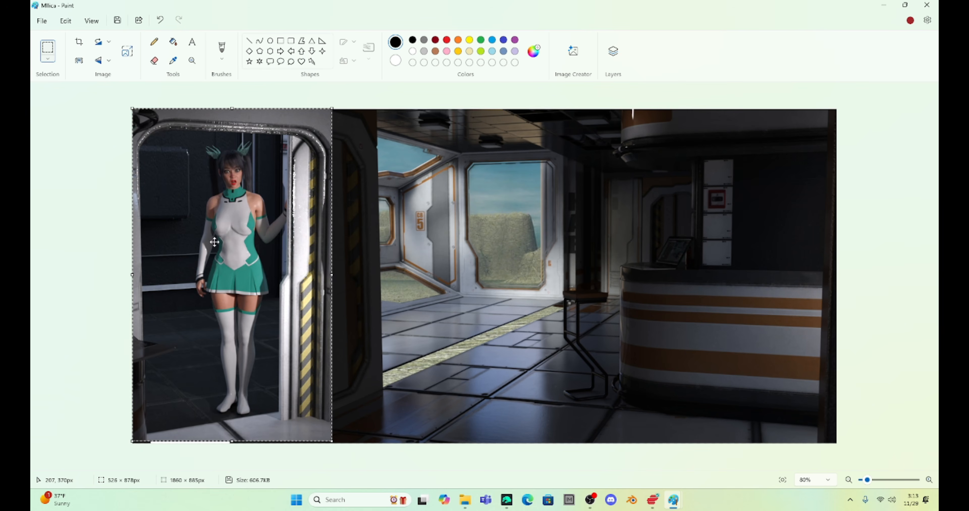
{"action": "mouse_move", "coordinate": [231, 219]}
{"action": "left_mouse_down"}
{"action": "mouse_move", "coordinate": [252, 224]}
{"action": "mouse_move", "coordinate": [231, 221]}
{"action": "left_mouse_up"}
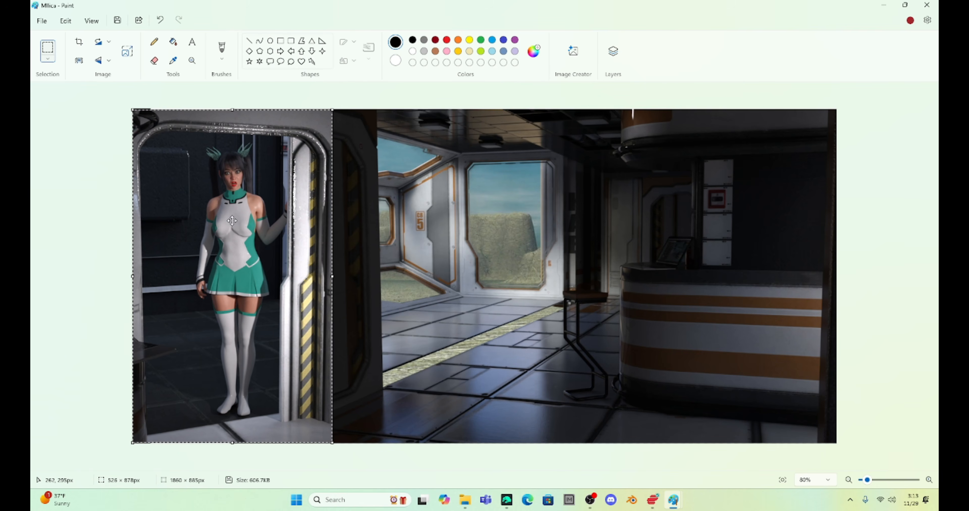
{"action": "left_click", "coordinate": [380, 263]}
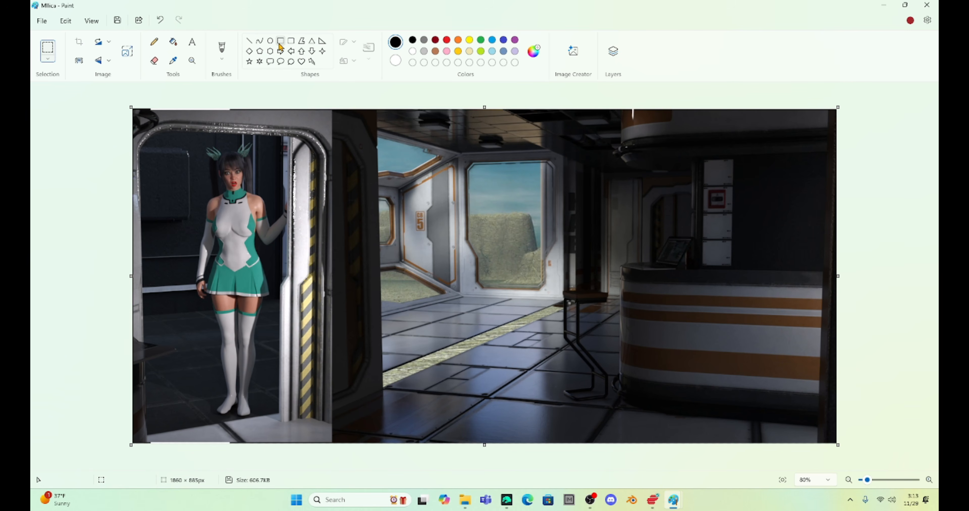
Step: Draw a vertical white line 8 px thick along the seam between the doorway panel and the room panel
{"action": "left_click", "coordinate": [249, 41]}
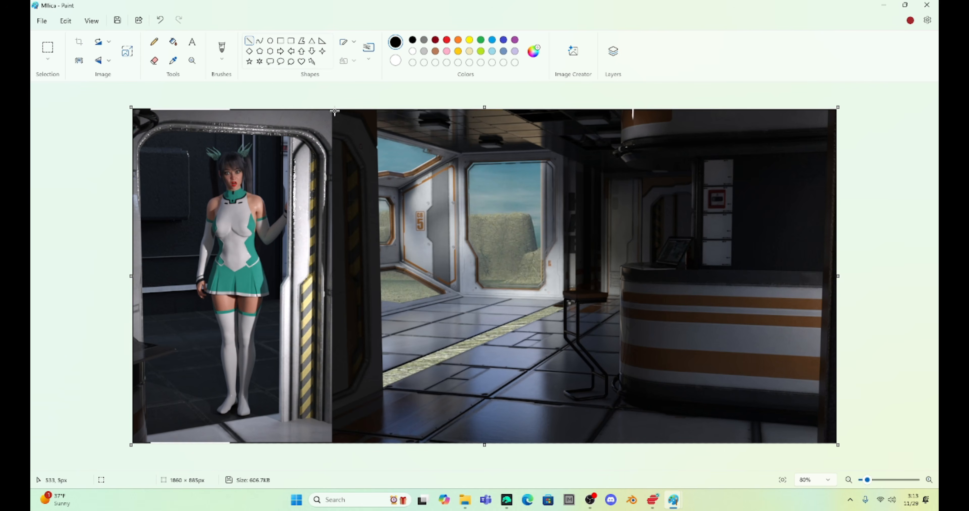
{"action": "left_click_drag", "start_coordinate": [331, 111], "coordinate": [332, 466]}
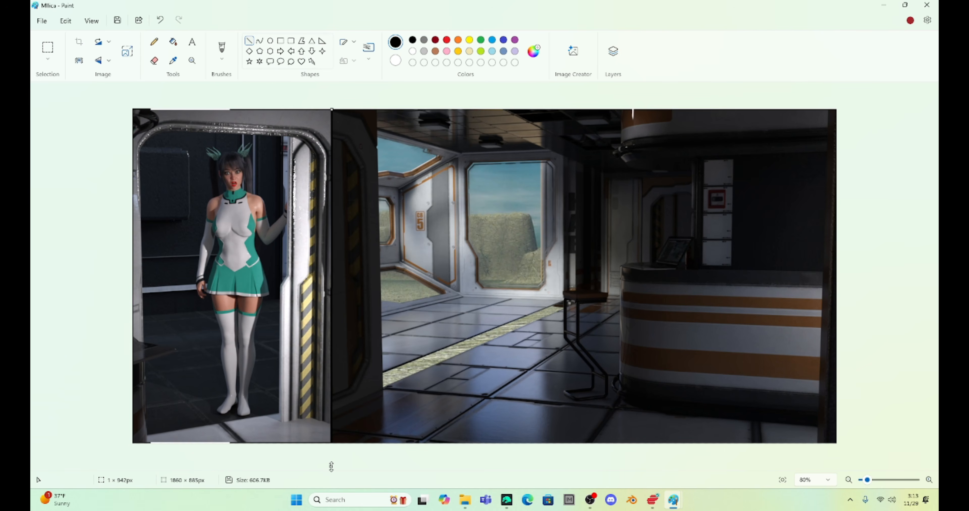
{"action": "left_click", "coordinate": [413, 52]}
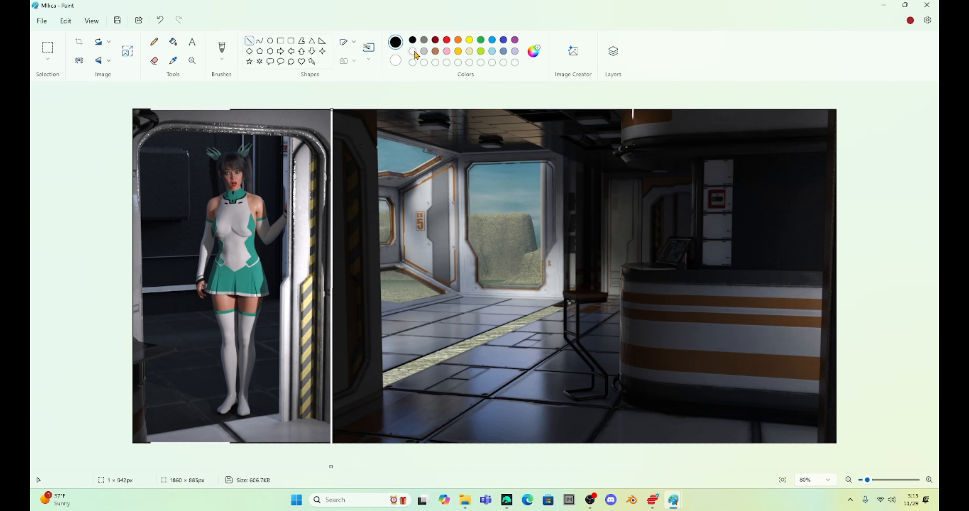
{"action": "left_click", "coordinate": [369, 48]}
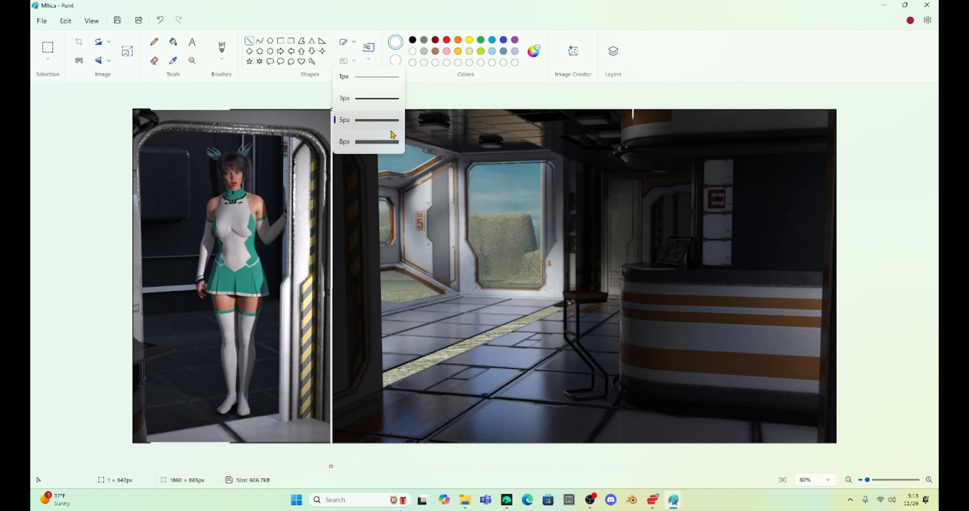
{"action": "left_click", "coordinate": [386, 145]}
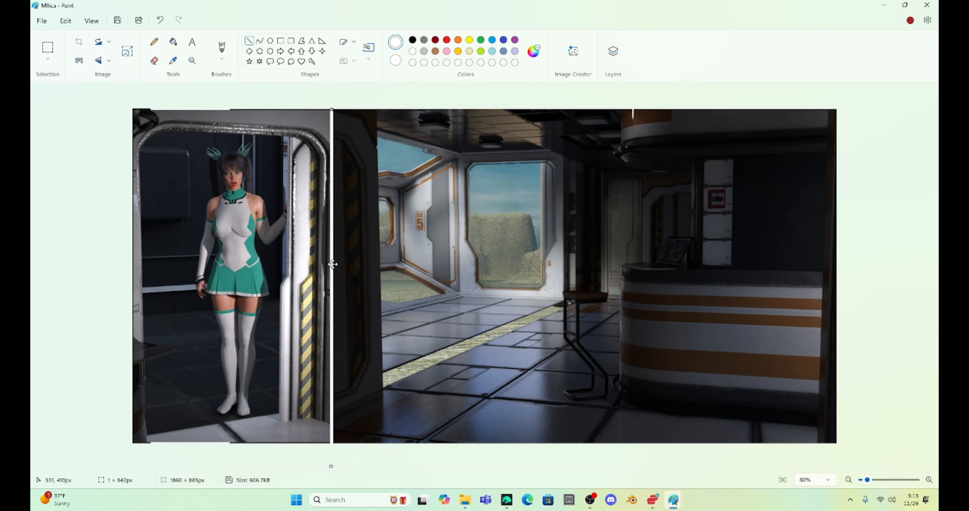
{"action": "left_click", "coordinate": [359, 121]}
Step: Draw a black rectangle of about 1853 × 886 px around the whole image as a border
{"action": "left_click", "coordinate": [280, 41]}
{"action": "left_click", "coordinate": [412, 39]}
{"action": "mouse_move", "coordinate": [131, 108]}
{"action": "left_mouse_down"}
{"action": "mouse_move", "coordinate": [662, 441]}
{"action": "mouse_move", "coordinate": [834, 444]}
{"action": "left_mouse_up"}
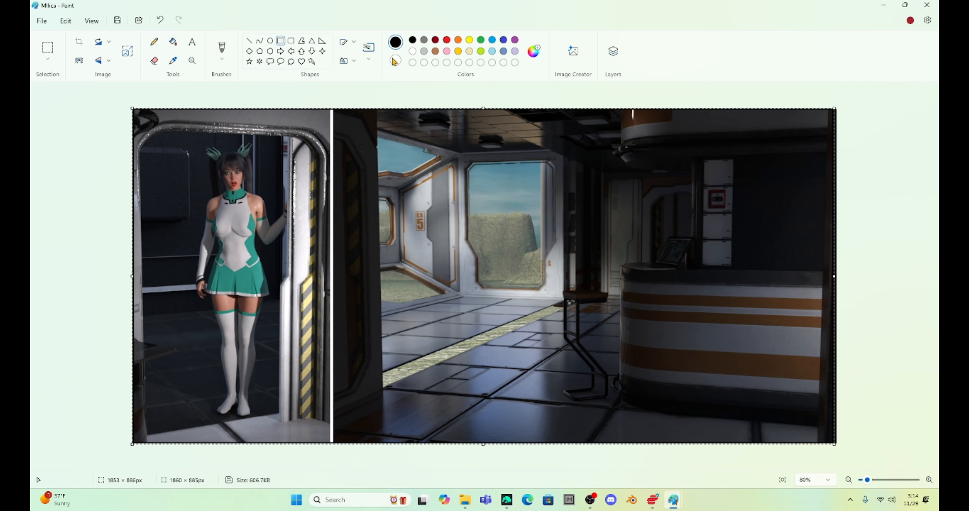
Step: Activate the text tool and set its font to Kristen ITC at size 22
{"action": "left_click", "coordinate": [192, 43]}
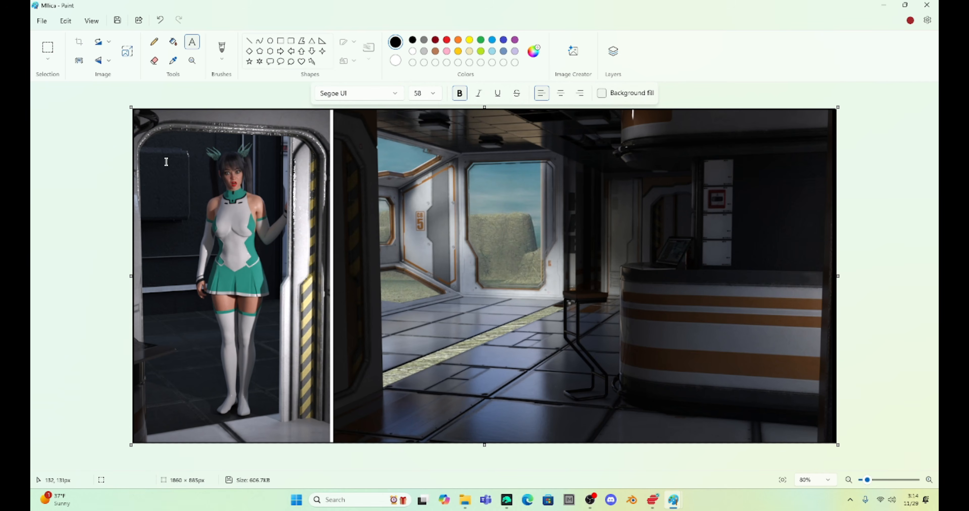
{"action": "left_click", "coordinate": [396, 97]}
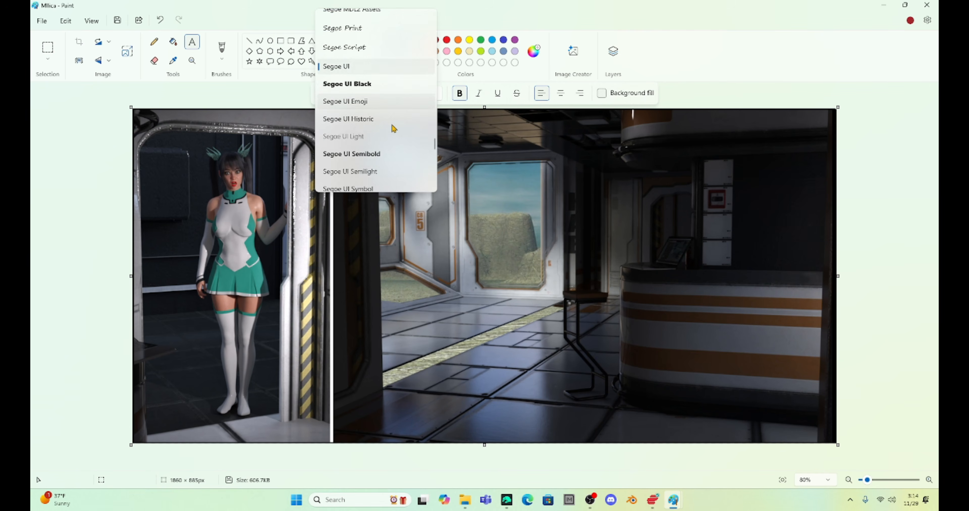
{"action": "scroll", "coordinate": [393, 128], "scroll_direction": "up", "scroll_amount": 15}
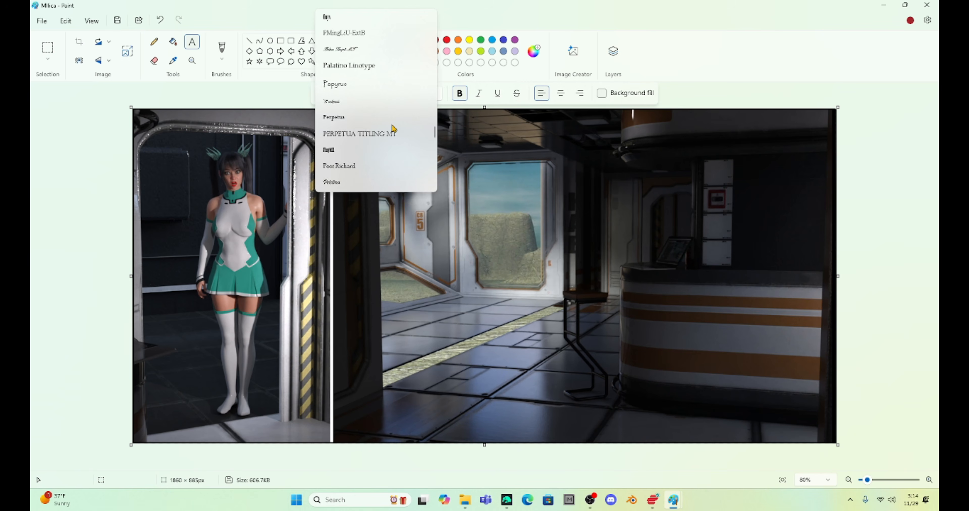
{"action": "scroll", "coordinate": [393, 128], "scroll_direction": "up", "scroll_amount": 12}
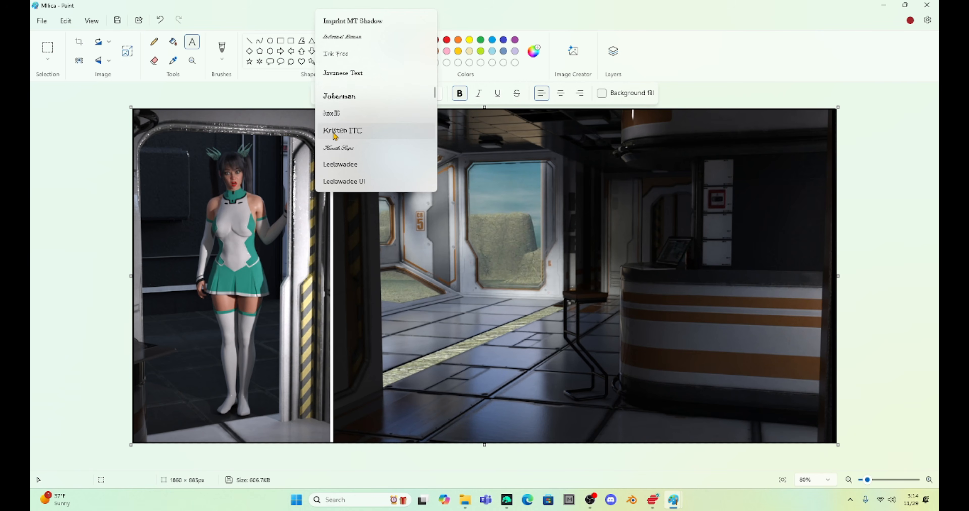
{"action": "left_click", "coordinate": [342, 130]}
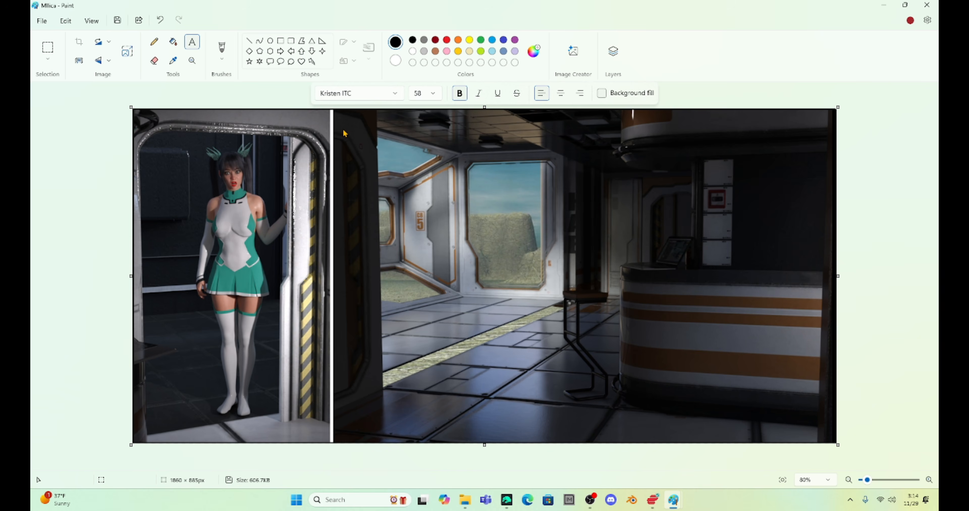
{"action": "left_click", "coordinate": [422, 98]}
Step: Add the caption "Hello? Anyone here?" in white near the doorway panel's upper-left corner, wrap it onto three lines, and copy its text
{"action": "left_click", "coordinate": [147, 122]}
{"action": "type", "text": "Hello? Anyone here?"}
{"action": "key", "text": "ctrl+a"}
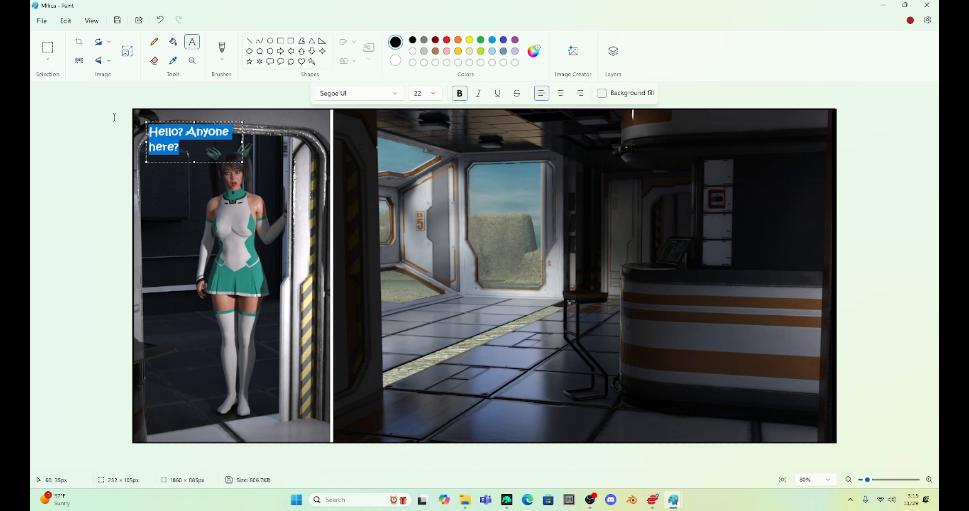
{"action": "left_click", "coordinate": [413, 52]}
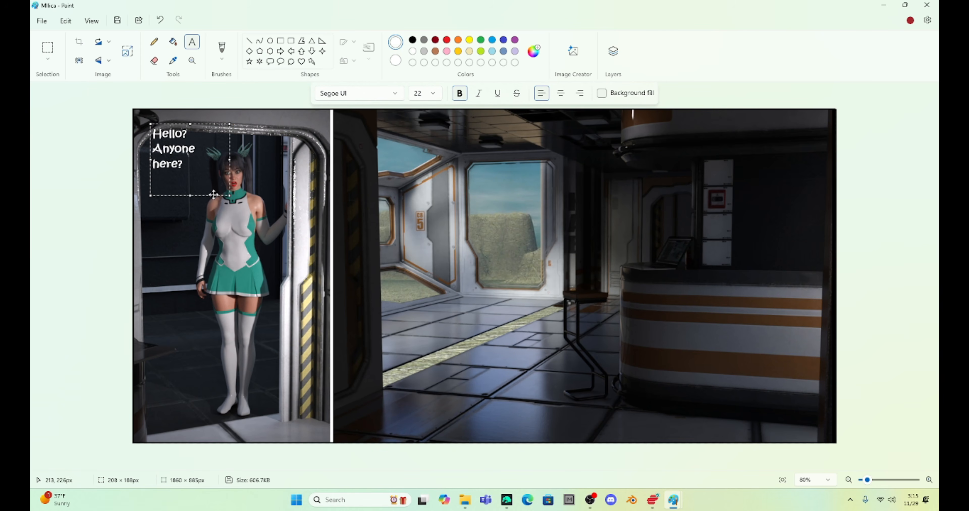
{"action": "left_click_drag", "start_coordinate": [213, 194], "coordinate": [215, 195]}
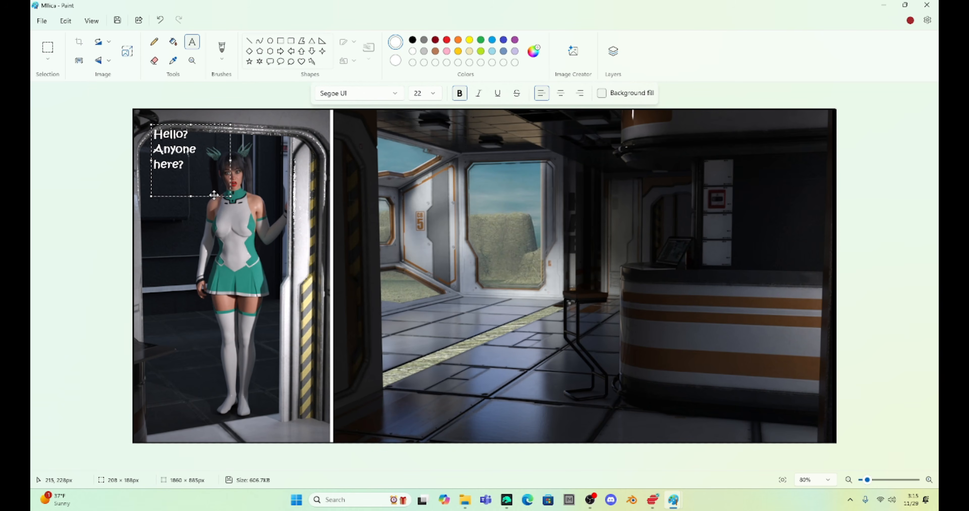
{"action": "key", "text": "ctrl+a"}
{"action": "key", "text": "ctrl+c"}
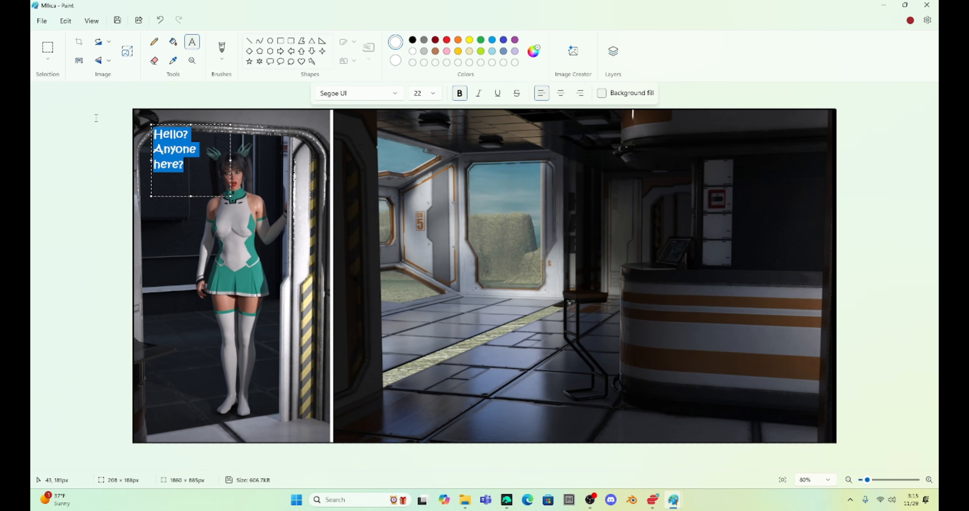
{"action": "left_click", "coordinate": [101, 122]}
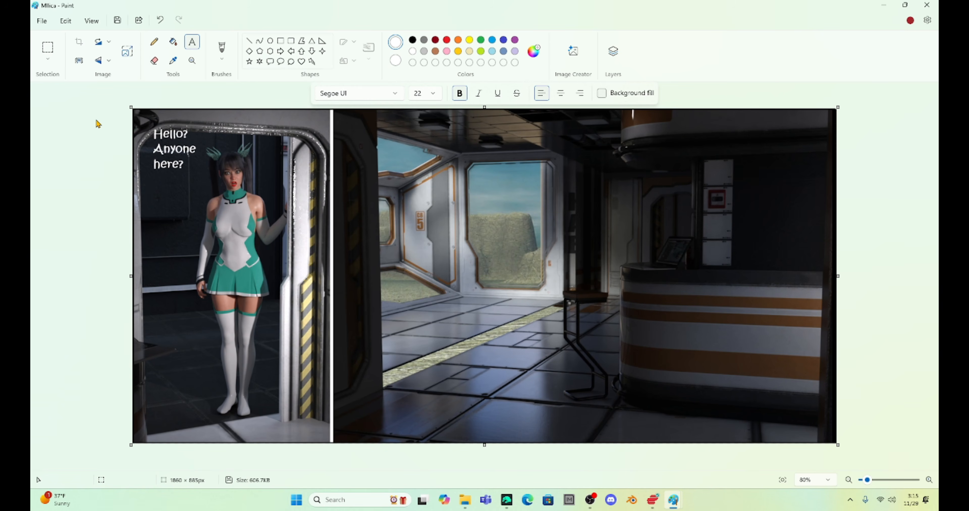
Step: Draw a solid black rounded rectangle over the caption as a speech bubble background
{"action": "left_click", "coordinate": [291, 41]}
{"action": "left_click", "coordinate": [412, 40]}
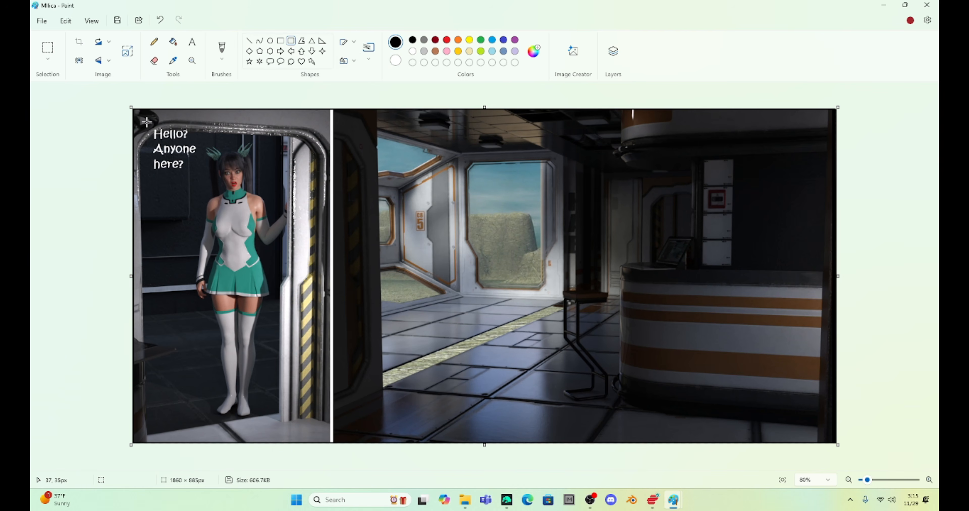
{"action": "left_click_drag", "start_coordinate": [145, 122], "coordinate": [201, 174]}
{"action": "left_click", "coordinate": [170, 44]}
Step: Paste the white "Hello? Anyone here?" text again on three lines and position it inside the black speech bubble
{"action": "left_click", "coordinate": [191, 43]}
{"action": "left_click_drag", "start_coordinate": [175, 209], "coordinate": [271, 294]}
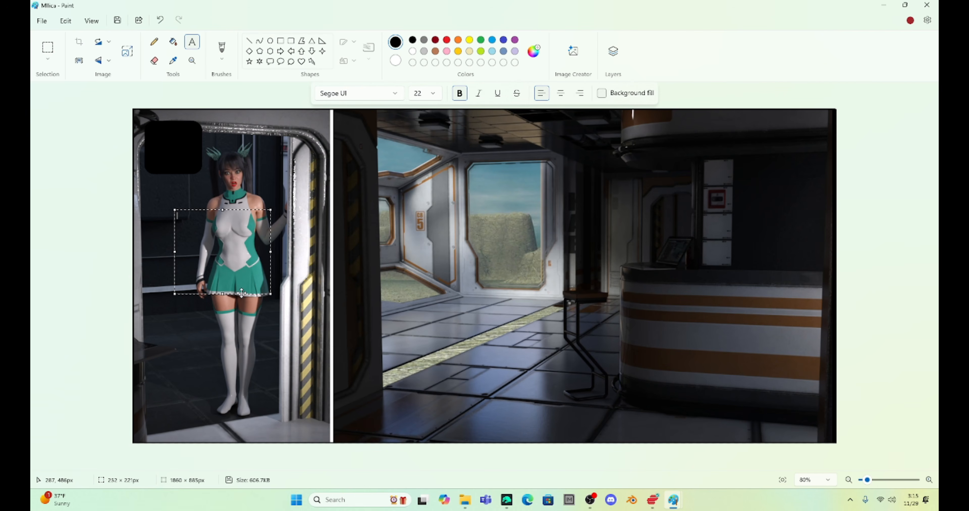
{"action": "key", "text": "ctrl+v"}
{"action": "left_click_drag", "start_coordinate": [270, 252], "coordinate": [254, 253]}
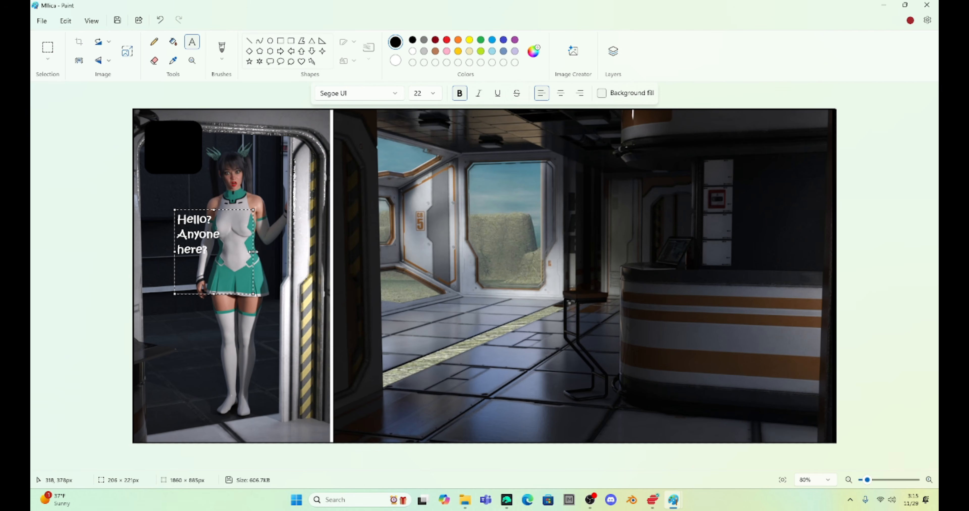
{"action": "left_click_drag", "start_coordinate": [231, 293], "coordinate": [206, 206]}
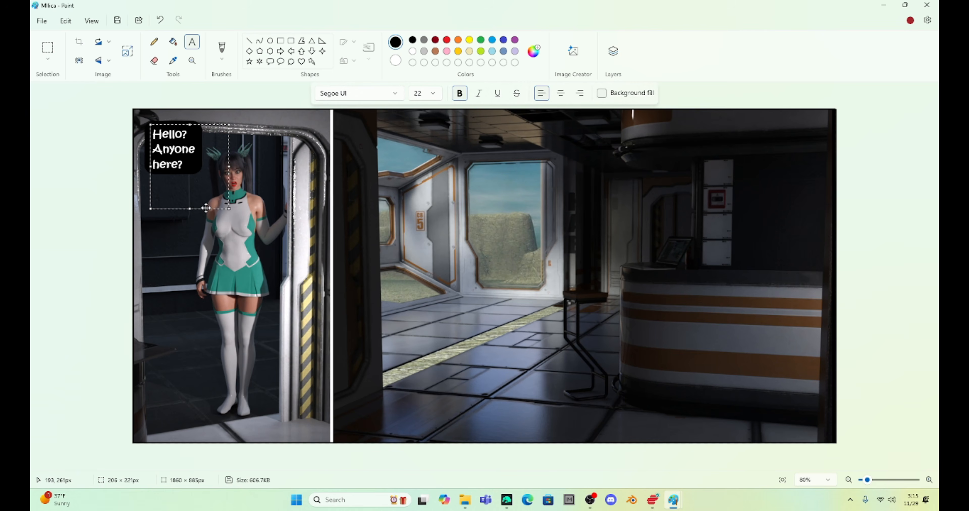
{"action": "left_click", "coordinate": [293, 98]}
Step: Draw a black tail from the speech bubble's lower-right corner toward Milica's face, using the Curve tool and the Brush
{"action": "left_click", "coordinate": [260, 41]}
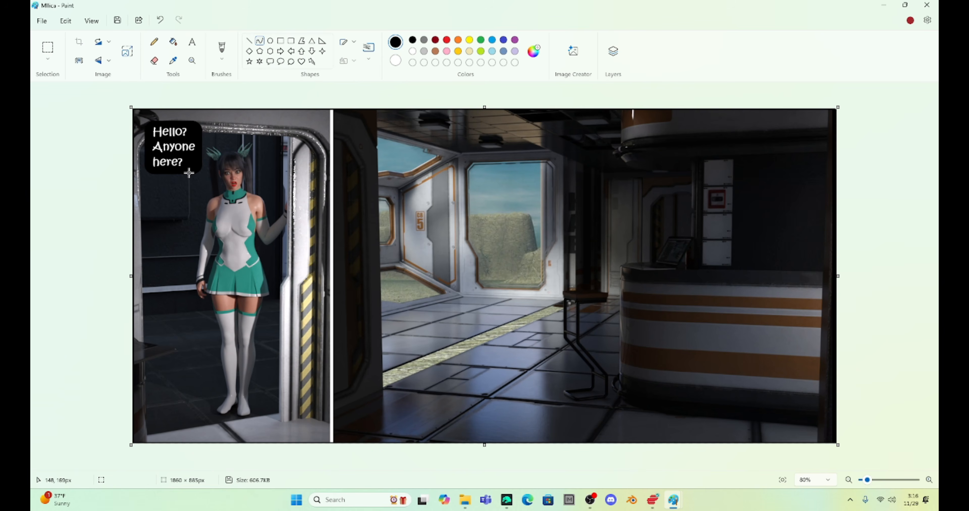
{"action": "mouse_move", "coordinate": [189, 173]}
{"action": "left_mouse_down"}
{"action": "mouse_move", "coordinate": [212, 177]}
{"action": "mouse_move", "coordinate": [194, 171]}
{"action": "left_mouse_up"}
{"action": "left_click", "coordinate": [201, 181]}
{"action": "left_click", "coordinate": [196, 156]}
{"action": "left_click", "coordinate": [154, 41]}
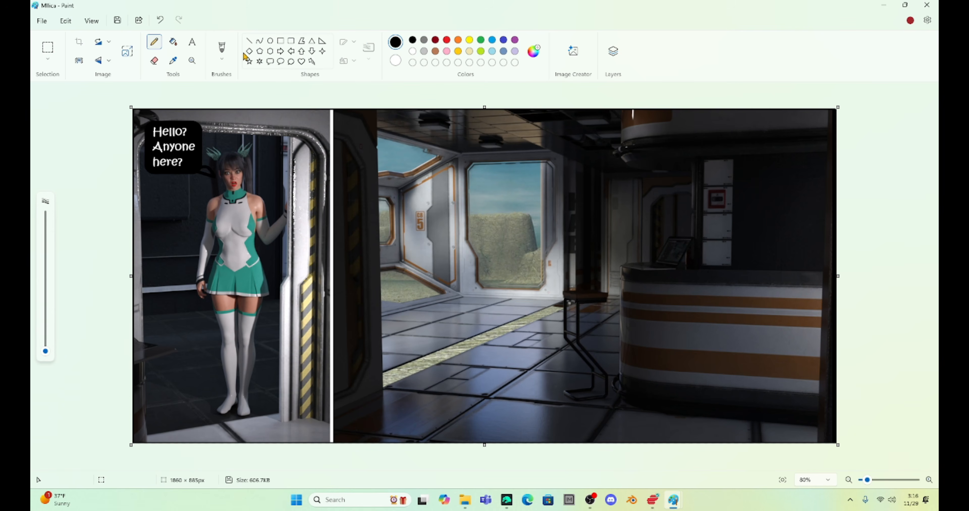
{"action": "left_click", "coordinate": [221, 59]}
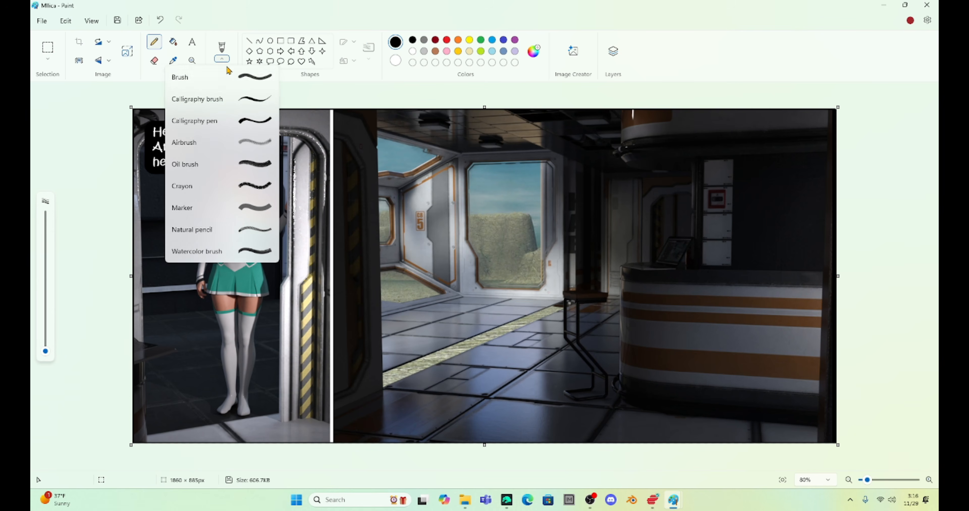
{"action": "left_click", "coordinate": [251, 78]}
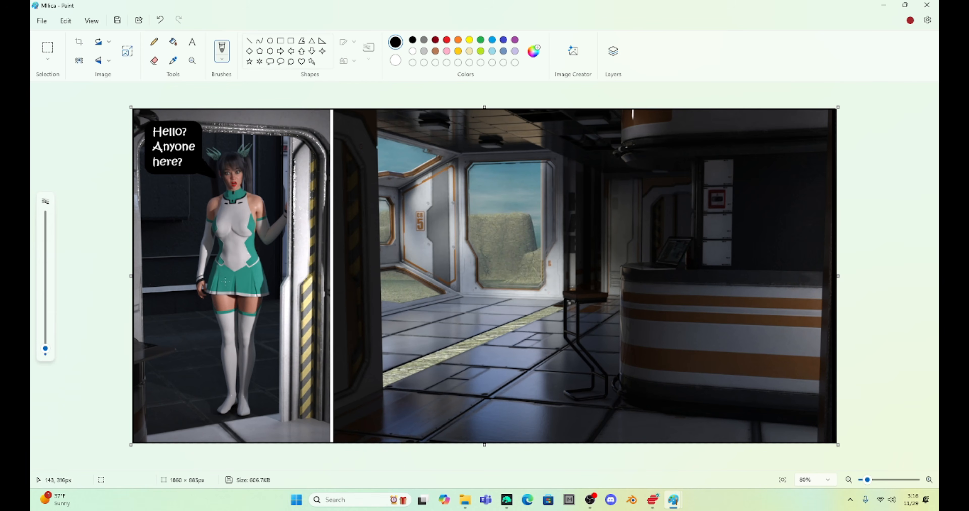
Step: Save the finished panel as a JPEG named 1 in the Milica Graphic Novel Intro folder and close it
{"action": "left_click", "coordinate": [41, 22]}
{"action": "mouse_move", "coordinate": [113, 113]}
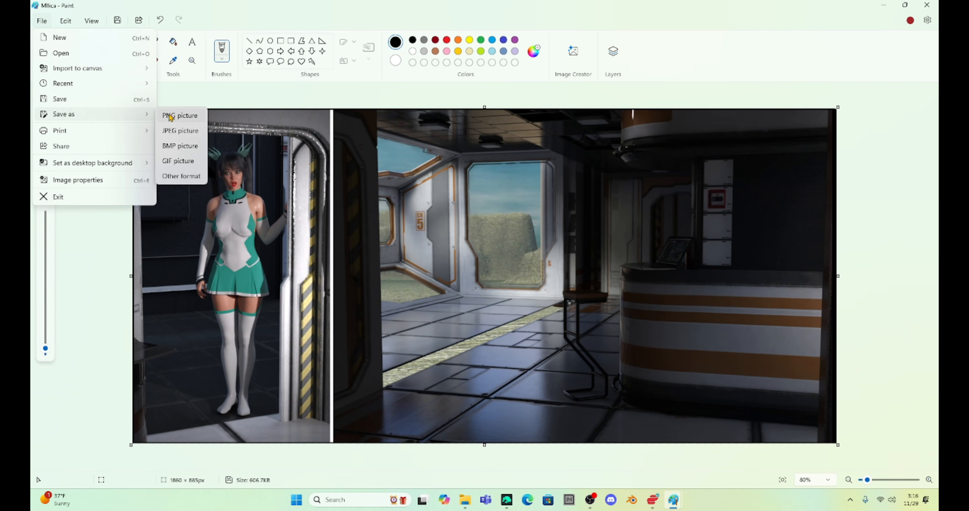
{"action": "left_click", "coordinate": [175, 132]}
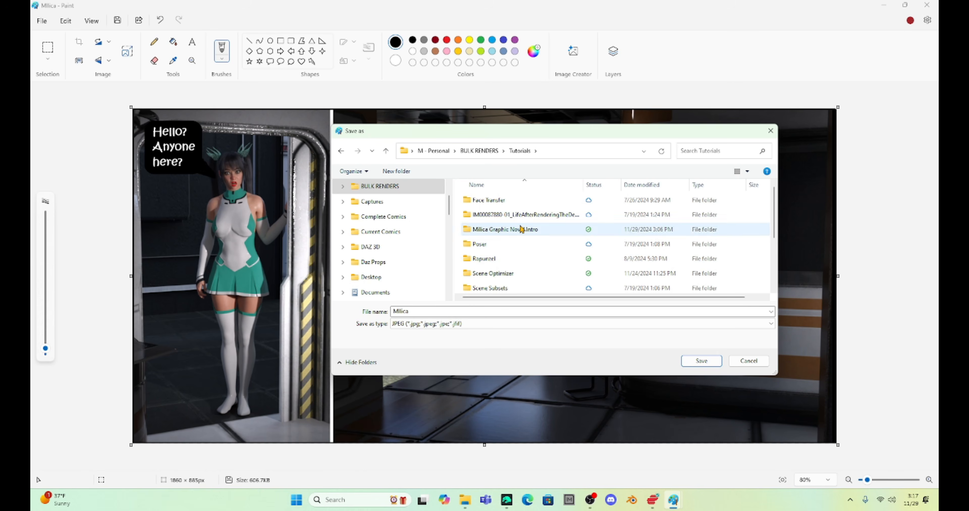
{"action": "double_click", "coordinate": [520, 228]}
{"action": "type", "text": "1"}
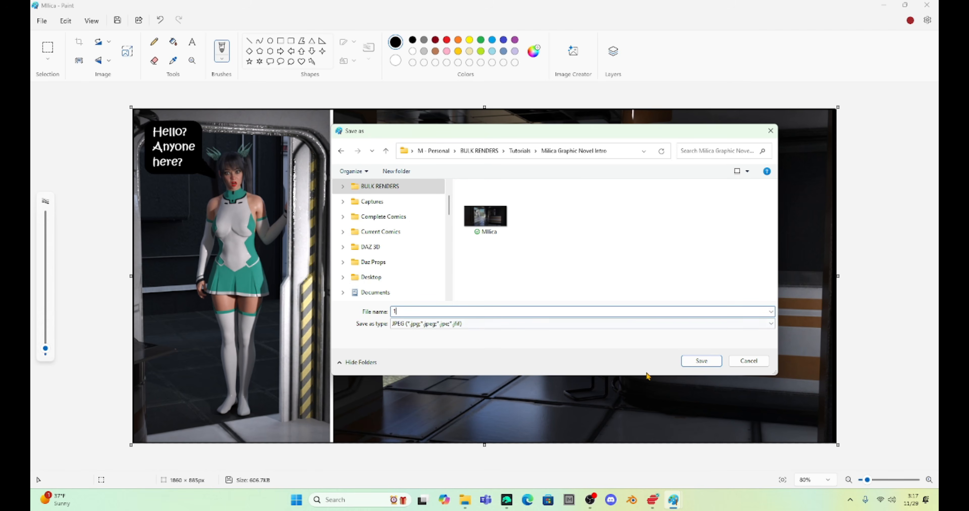
{"action": "left_click", "coordinate": [701, 361]}
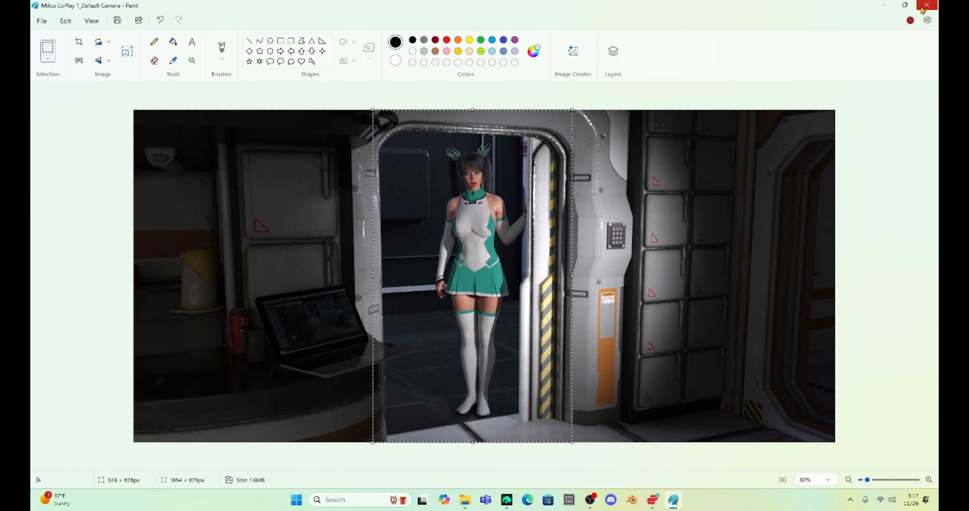
{"action": "left_click", "coordinate": [920, 6]}
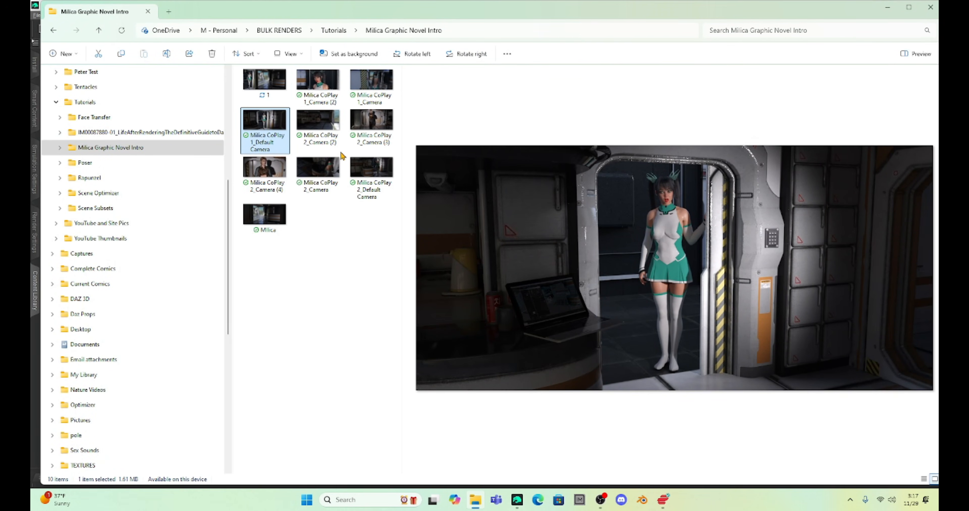
Step: Open the renders Milica CoPlay 1_Camera and Milica CoPlay 1_Camera (2) in separate Paint windows
{"action": "right_click", "coordinate": [376, 77]}
{"action": "mouse_move", "coordinate": [414, 120]}
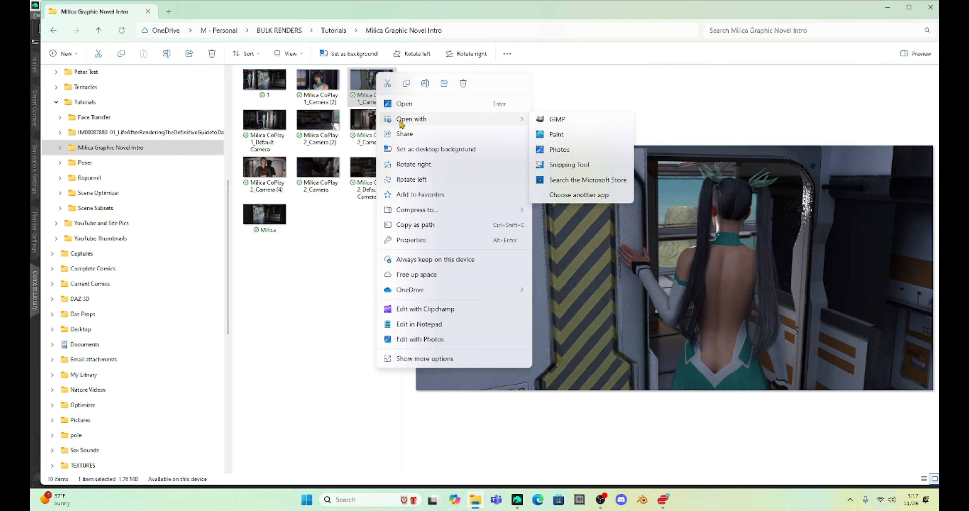
{"action": "left_click", "coordinate": [563, 138]}
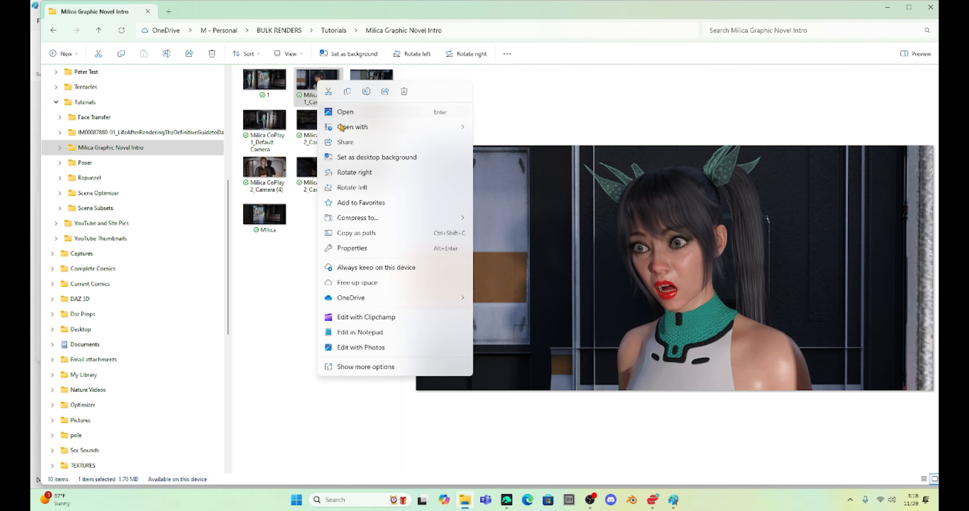
{"action": "mouse_move", "coordinate": [341, 126]}
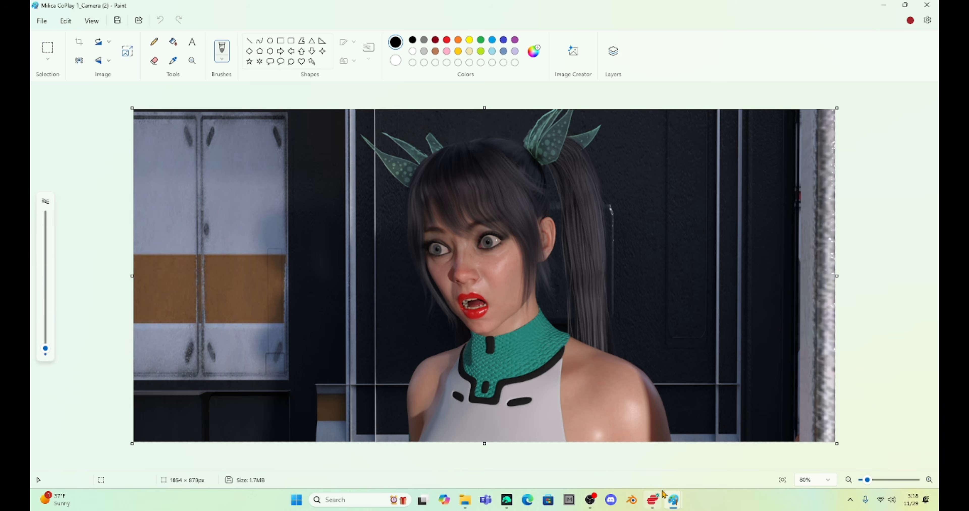
{"action": "mouse_move", "coordinate": [673, 499]}
{"action": "left_click", "coordinate": [627, 454]}
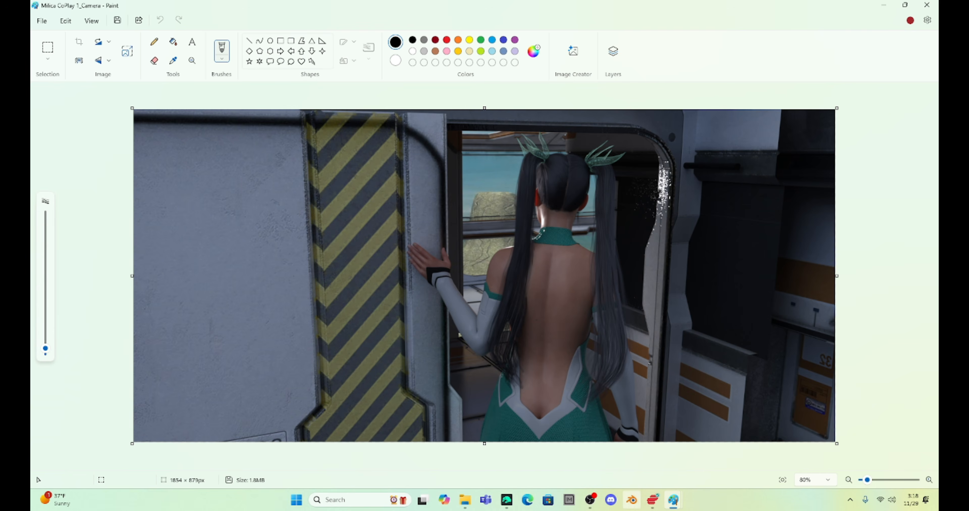
Step: Copy Milica's portrait, about 911 × 839 px, from the Milica CoPlay 1_Camera (2) image and paste it into Milica CoPlay 1_Camera
{"action": "left_click", "coordinate": [673, 499]}
{"action": "left_click", "coordinate": [714, 452]}
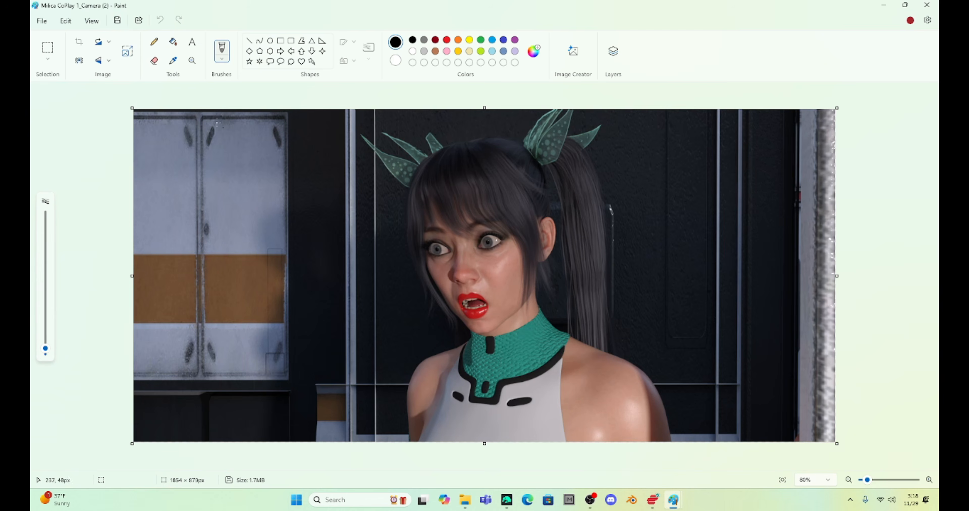
{"action": "left_click", "coordinate": [48, 48]}
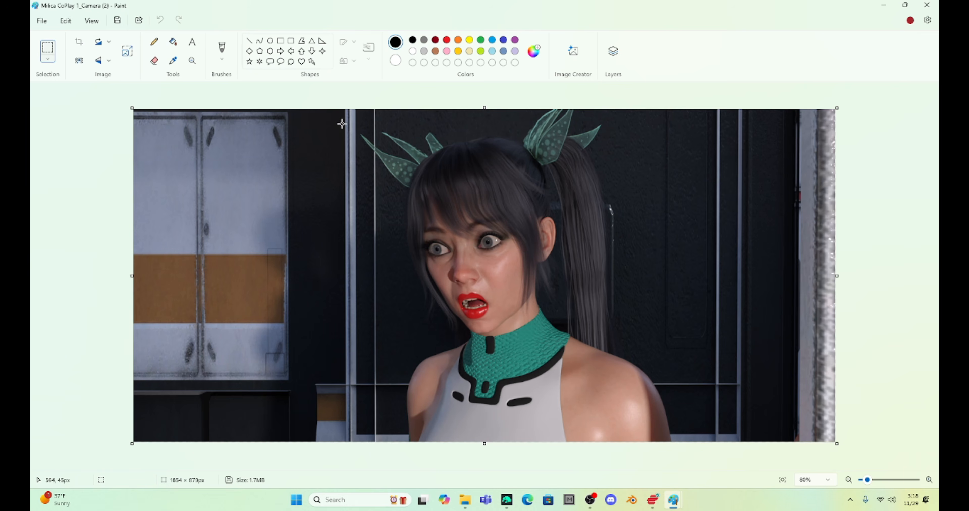
{"action": "left_click_drag", "start_coordinate": [335, 117], "coordinate": [679, 434]}
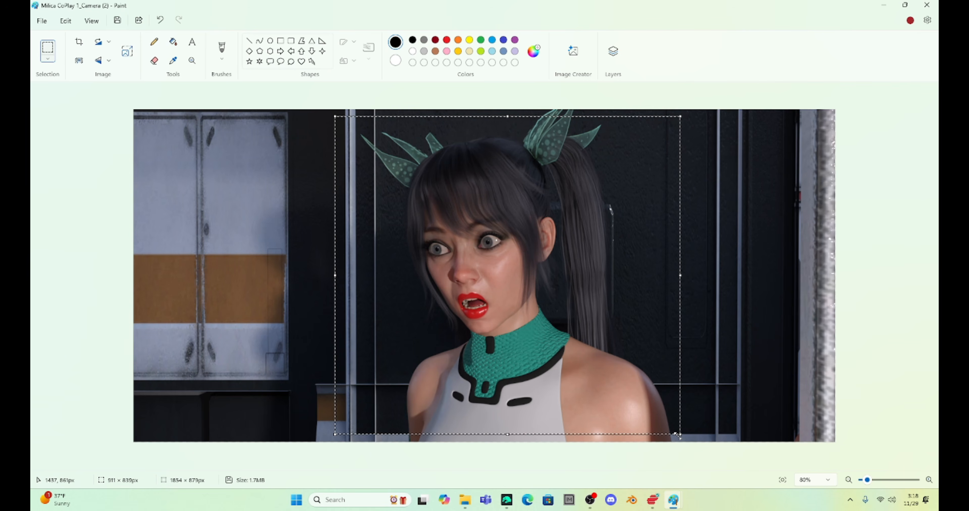
{"action": "mouse_move", "coordinate": [673, 500]}
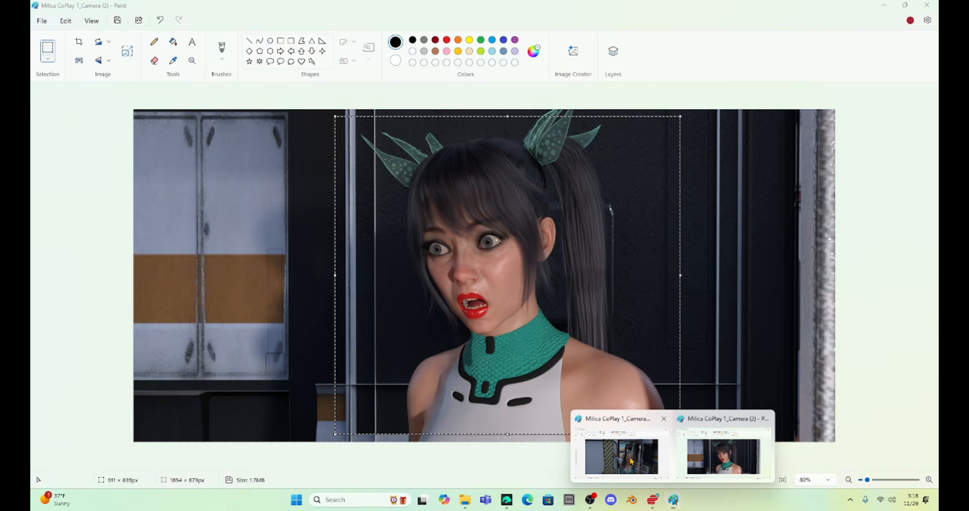
{"action": "left_click", "coordinate": [632, 462]}
{"action": "key", "text": "ctrl+v"}
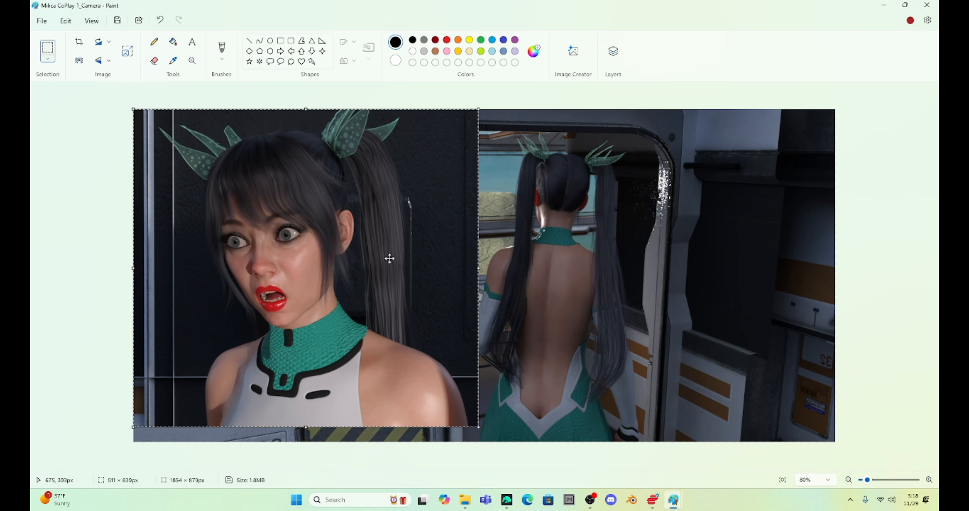
Step: Scale the pasted portrait to 80% and again to 90%, keeping it in the image's upper-left corner
{"action": "left_click", "coordinate": [127, 51]}
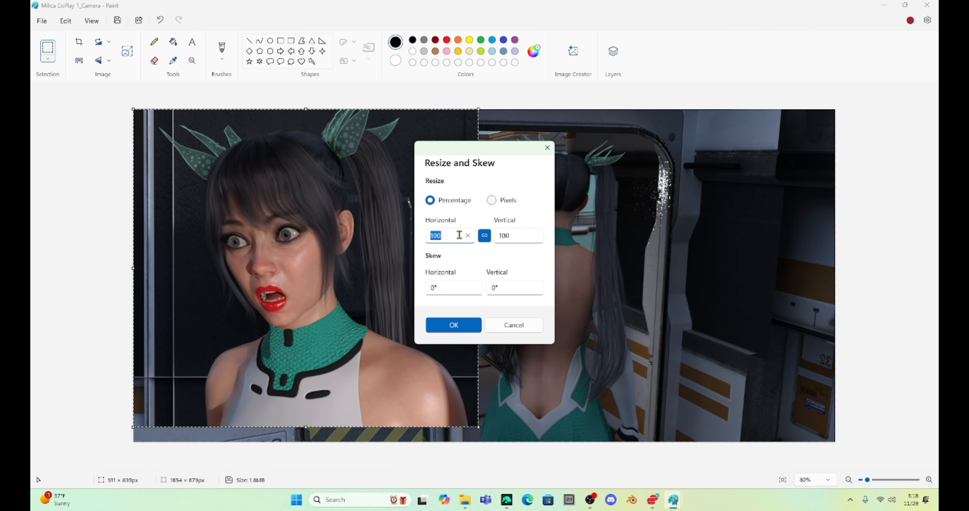
{"action": "type", "text": "80"}
{"action": "key", "text": "Return"}
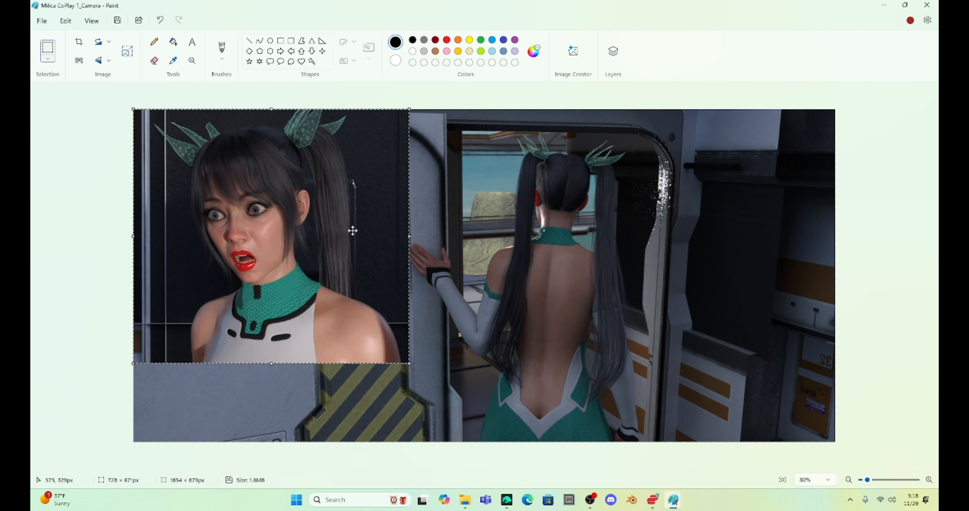
{"action": "left_click", "coordinate": [132, 53]}
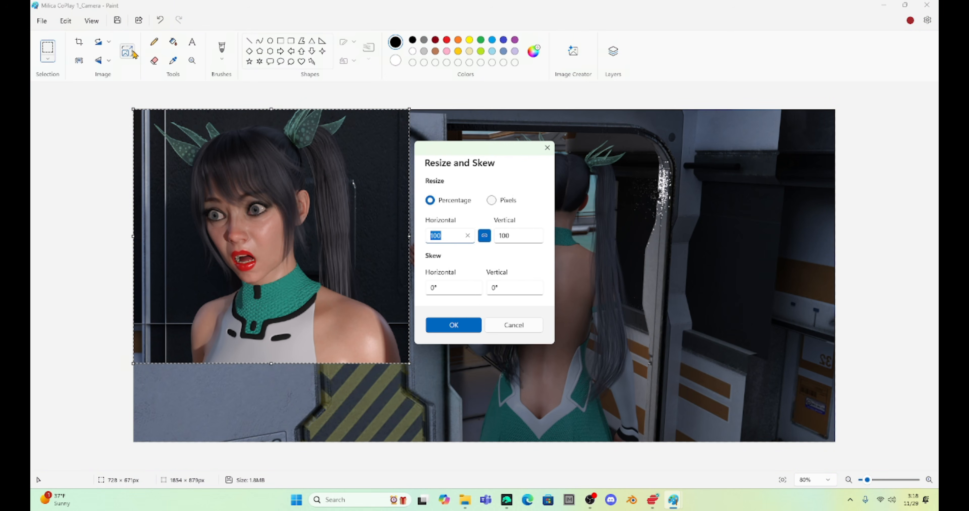
{"action": "type", "text": "90"}
{"action": "key", "text": "Return"}
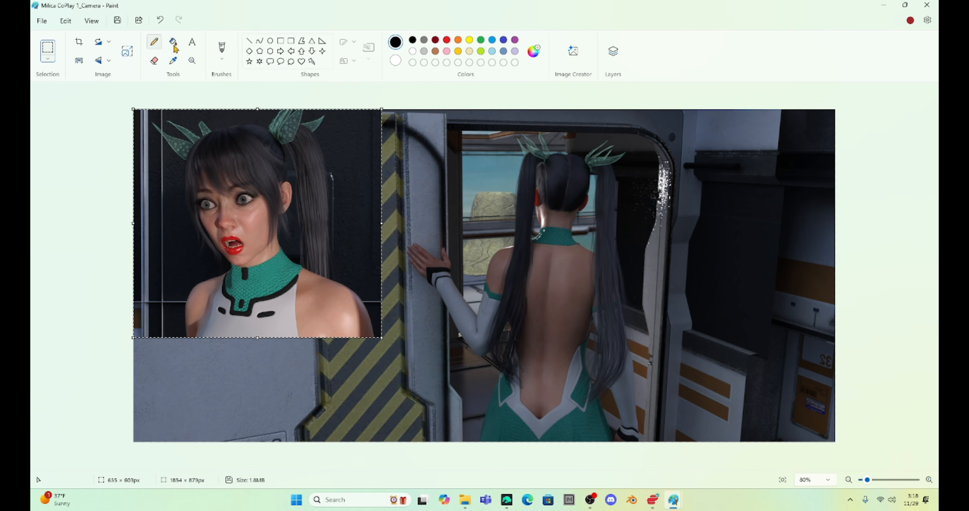
{"action": "left_click", "coordinate": [423, 322]}
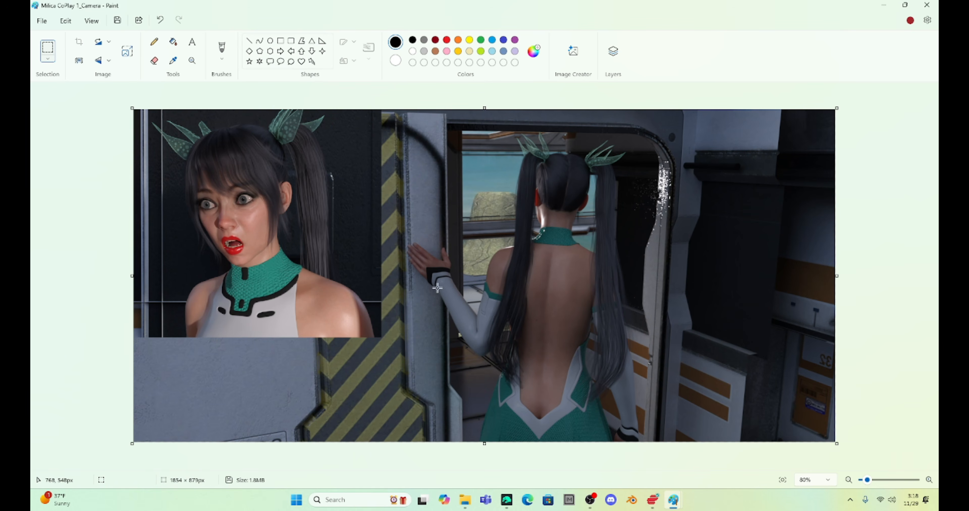
Step: Draw a thick white rectangle outline of about 651 × 603 px around the portrait inset
{"action": "left_click", "coordinate": [280, 41]}
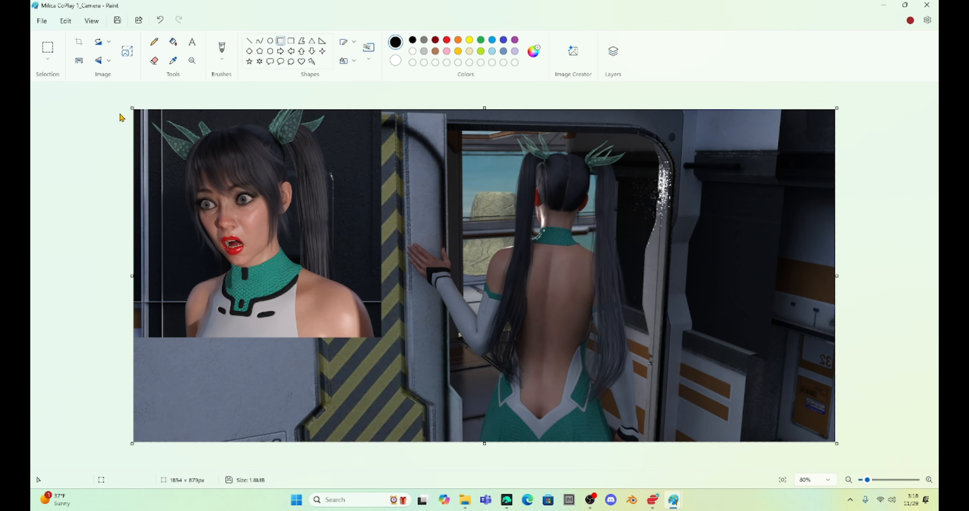
{"action": "left_click_drag", "start_coordinate": [134, 110], "coordinate": [381, 338]}
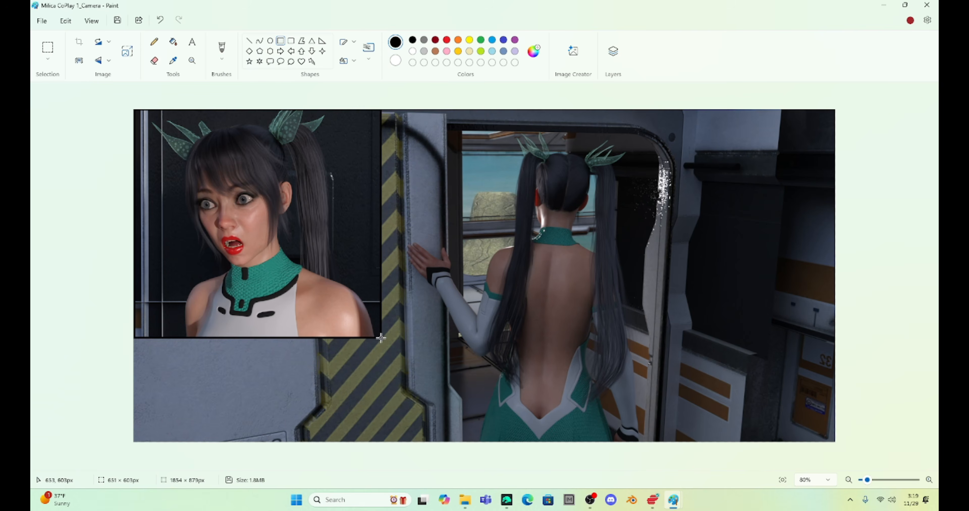
{"action": "left_click", "coordinate": [394, 60]}
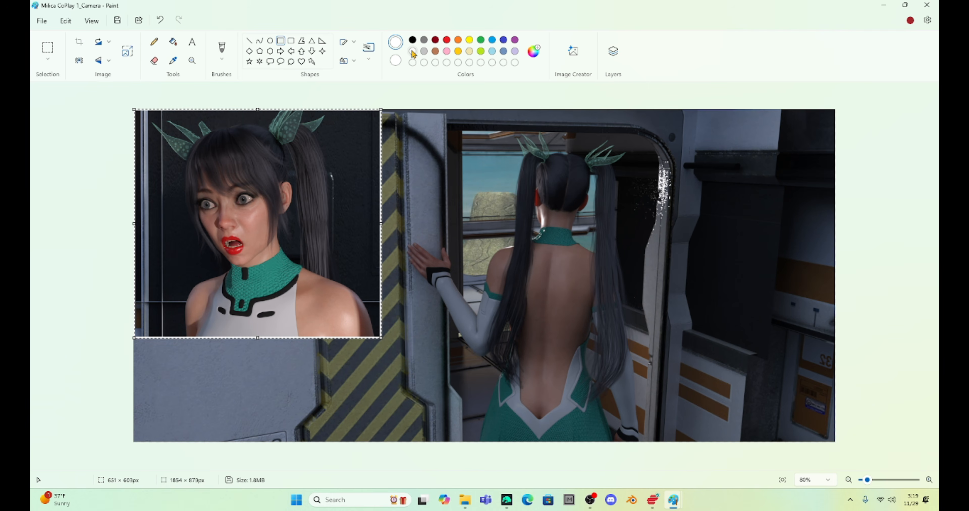
{"action": "left_click", "coordinate": [369, 48]}
{"action": "left_click", "coordinate": [389, 144]}
{"action": "left_click", "coordinate": [454, 361]}
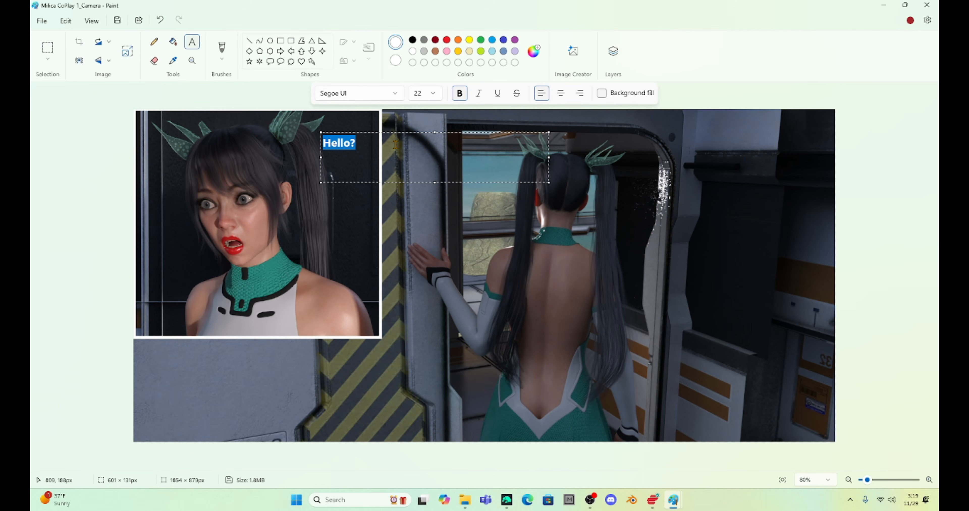
Step: Draw a solid black rounded rectangle in the inset's upper-right corner and place the bold white caption "Hello?" on it
{"action": "left_click", "coordinate": [405, 191]}
{"action": "left_click", "coordinate": [291, 42]}
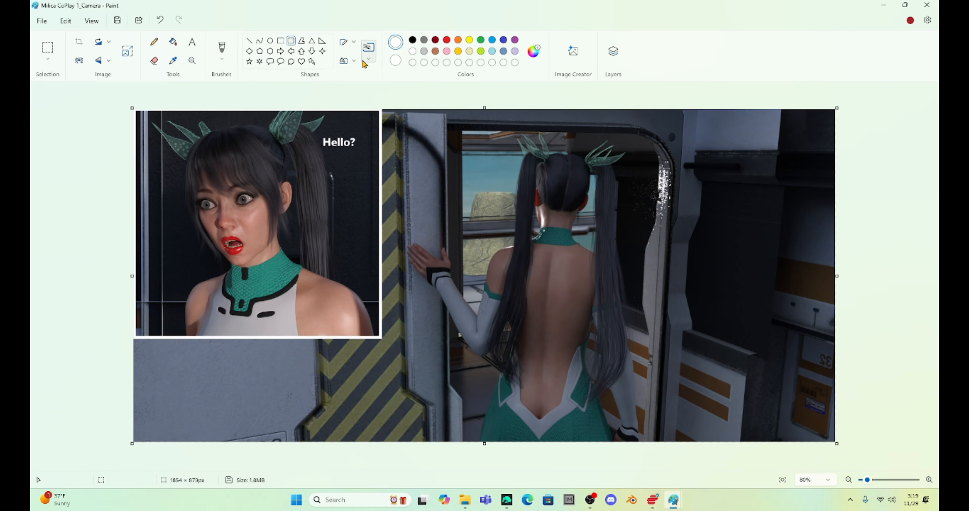
{"action": "left_click", "coordinate": [367, 55]}
{"action": "left_click", "coordinate": [352, 61]}
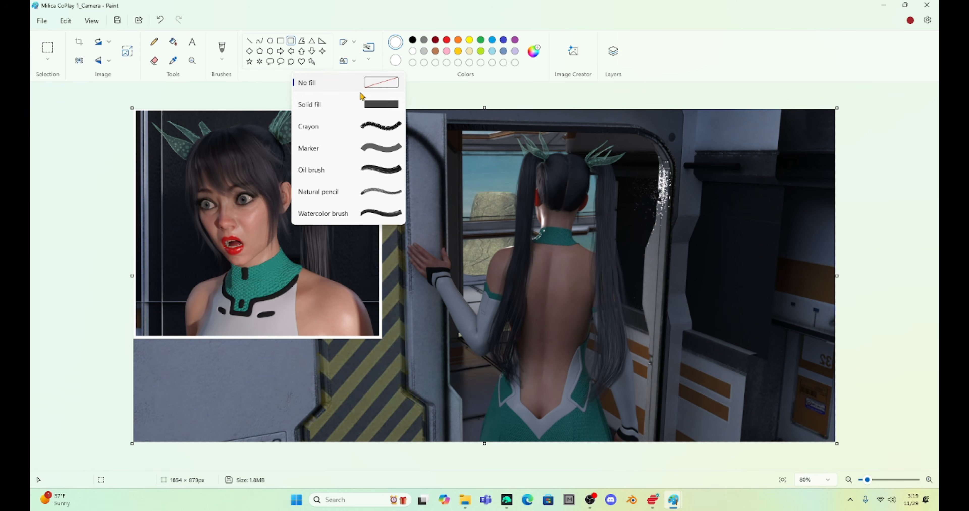
{"action": "left_click", "coordinate": [361, 103]}
{"action": "left_click", "coordinate": [413, 40]}
{"action": "left_click_drag", "start_coordinate": [312, 128], "coordinate": [367, 155]}
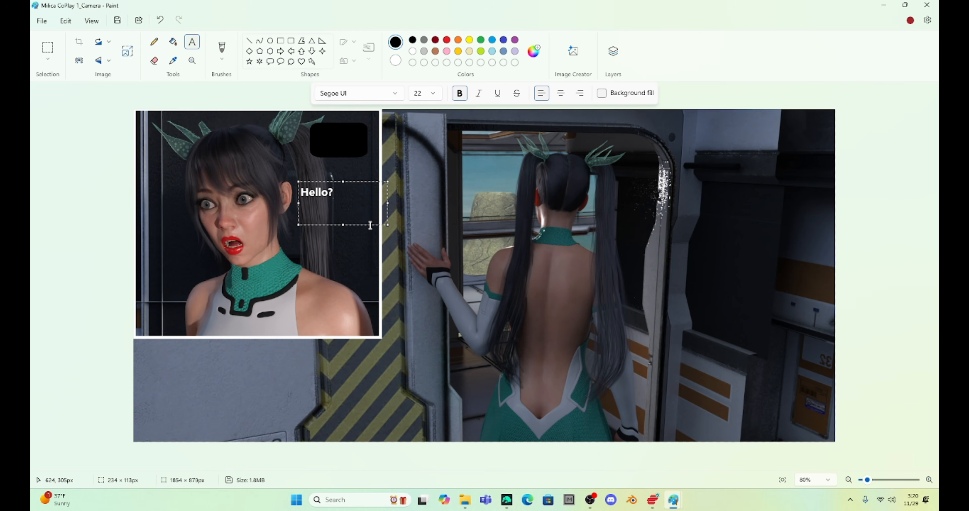
{"action": "left_click_drag", "start_coordinate": [370, 224], "coordinate": [391, 169]}
{"action": "left_click", "coordinate": [357, 237]}
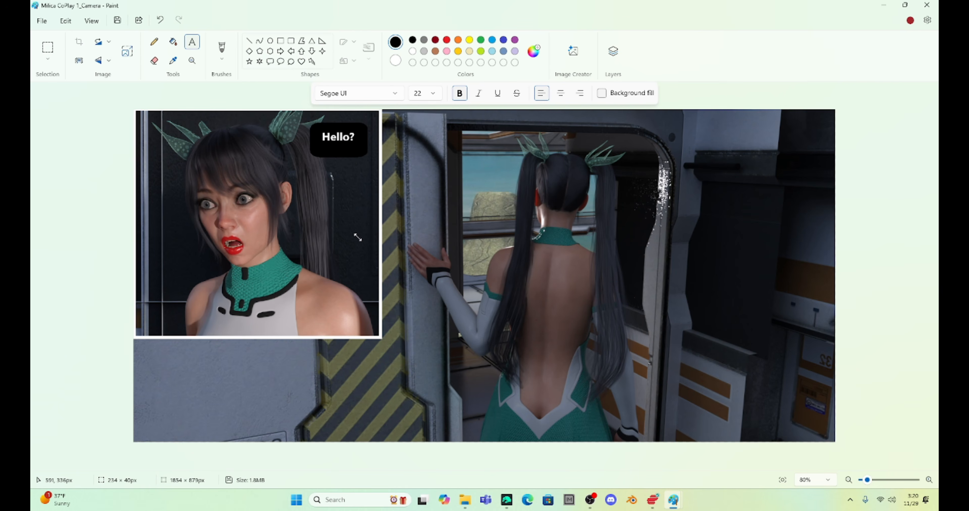
Step: Draw a black curved tail from the "Hello?" caption box toward Milica's head
{"action": "left_click", "coordinate": [259, 41]}
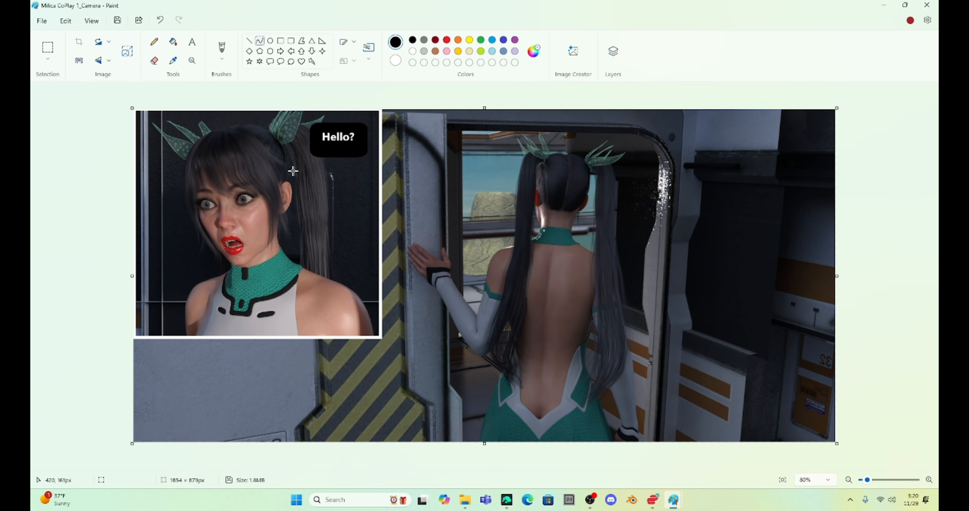
{"action": "left_click_drag", "start_coordinate": [294, 168], "coordinate": [313, 150]}
{"action": "left_click", "coordinate": [316, 163]}
{"action": "left_click", "coordinate": [318, 165]}
Step: Add the bold white caption "I'm lost, can anyone tell me where Hab 143 is located???" beside the doorway in the main image's upper-right area
{"action": "left_click", "coordinate": [191, 42]}
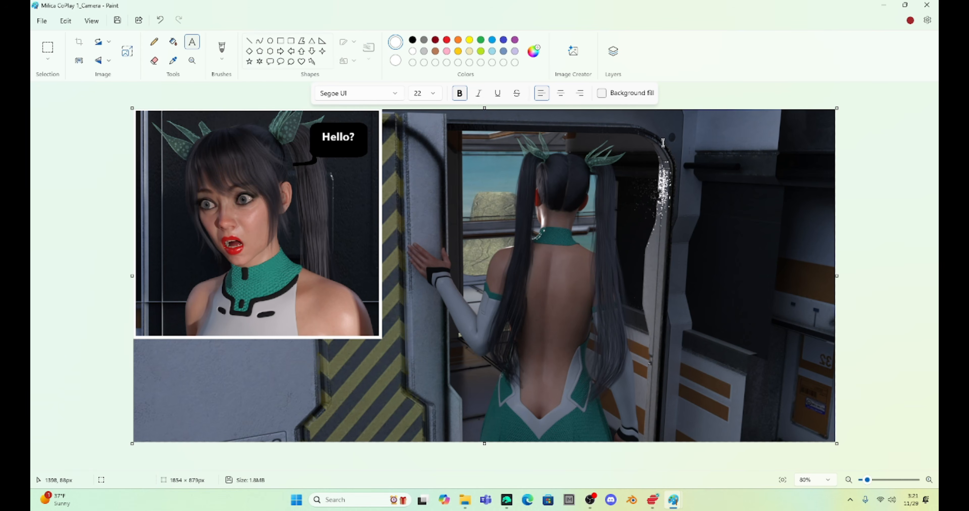
{"action": "left_click_drag", "start_coordinate": [660, 146], "coordinate": [793, 214]}
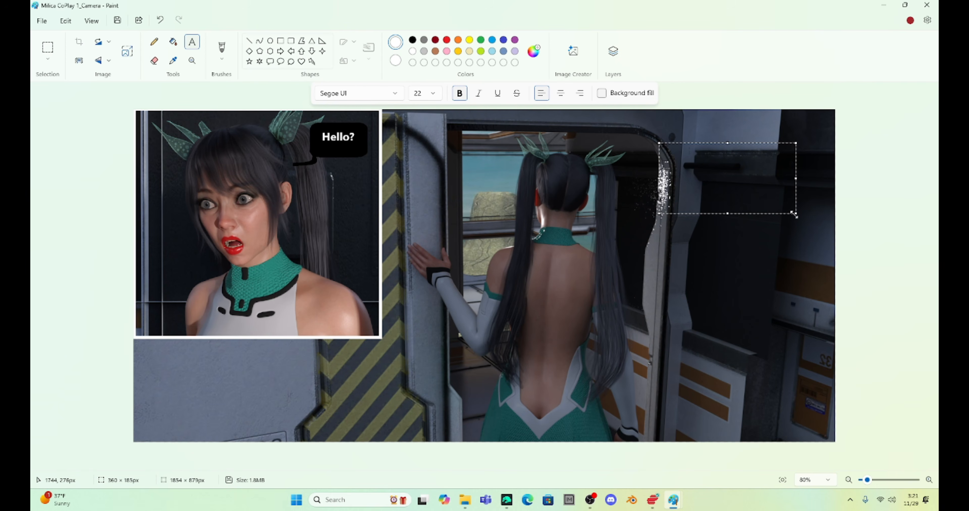
{"action": "type", "text": "I'm lost, can anyone tell me where Hab 143 is located???"}
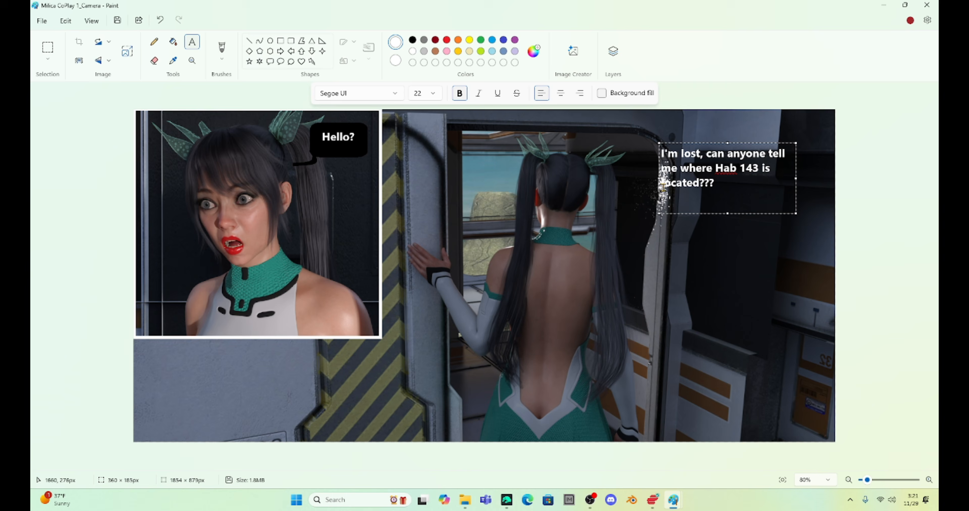
{"action": "left_click_drag", "start_coordinate": [655, 178], "coordinate": [676, 182]}
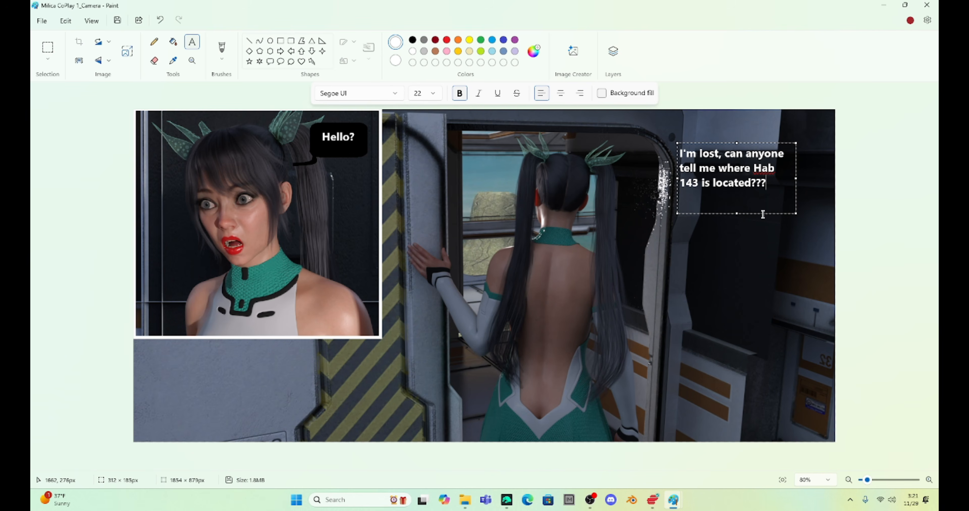
{"action": "left_click_drag", "start_coordinate": [762, 212], "coordinate": [736, 195]}
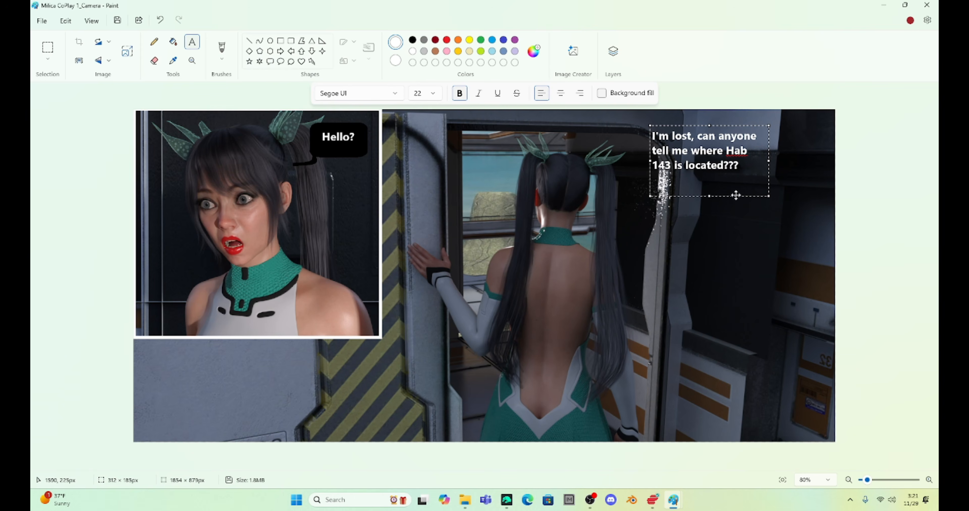
{"action": "key", "text": "ctrl+a"}
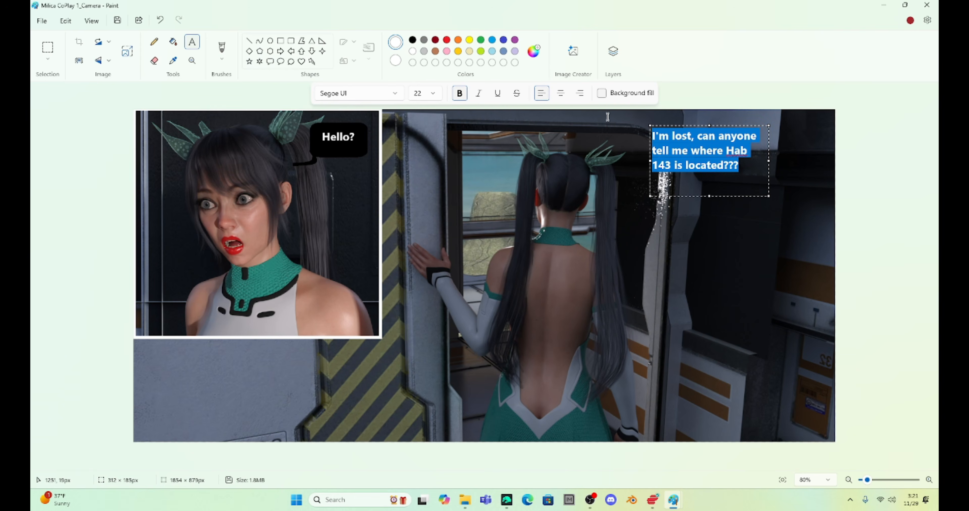
{"action": "left_click", "coordinate": [650, 222]}
Step: Draw a solid black rounded rectangle of about 307 × 151 px over the Hab 143 caption and place the white caption text on it again
{"action": "left_click", "coordinate": [291, 41]}
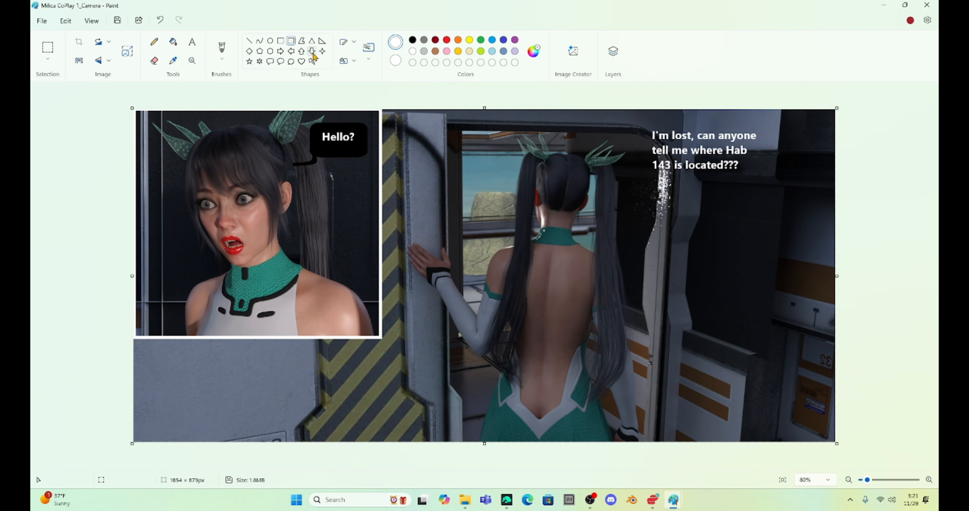
{"action": "left_click", "coordinate": [369, 49]}
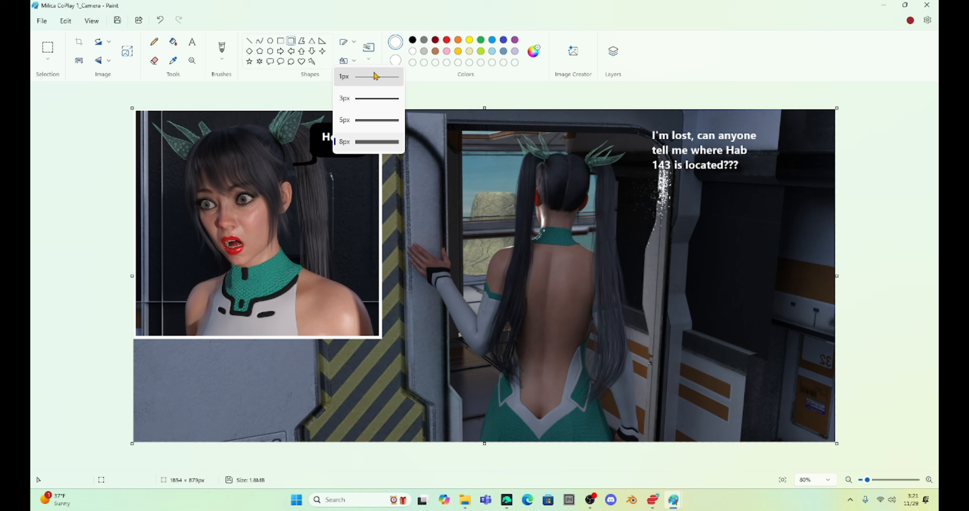
{"action": "left_click", "coordinate": [366, 91]}
{"action": "left_click_drag", "start_coordinate": [647, 125], "coordinate": [764, 183]}
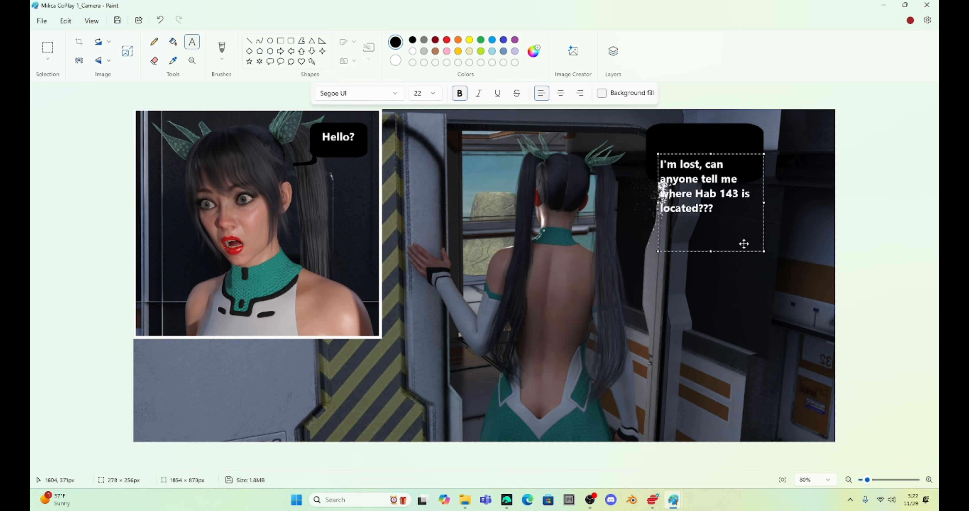
{"action": "left_click_drag", "start_coordinate": [744, 245], "coordinate": [732, 221]}
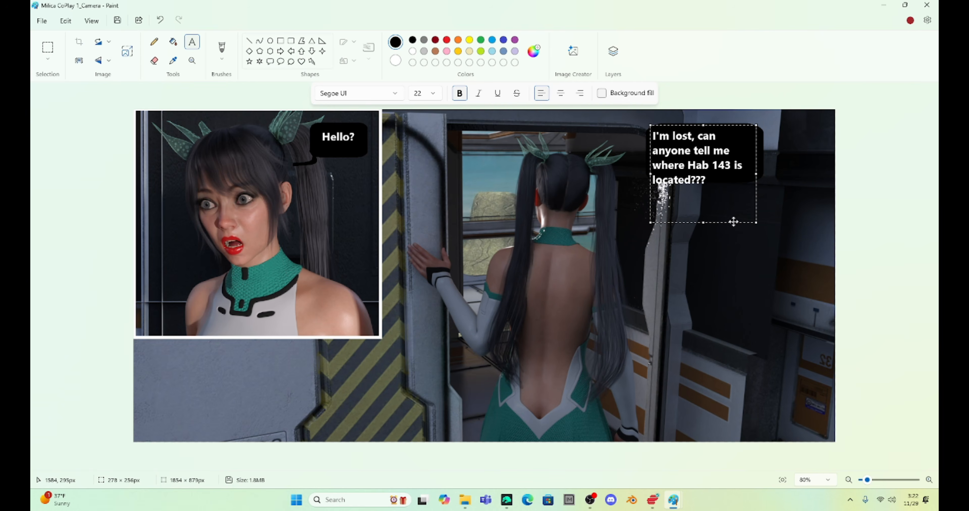
{"action": "left_click_drag", "start_coordinate": [756, 176], "coordinate": [759, 175]}
Step: Draw a black curved tail from the Hab 143 caption box to Milica's head, undoing the first misplaced stroke
{"action": "left_click_drag", "start_coordinate": [602, 200], "coordinate": [608, 188]}
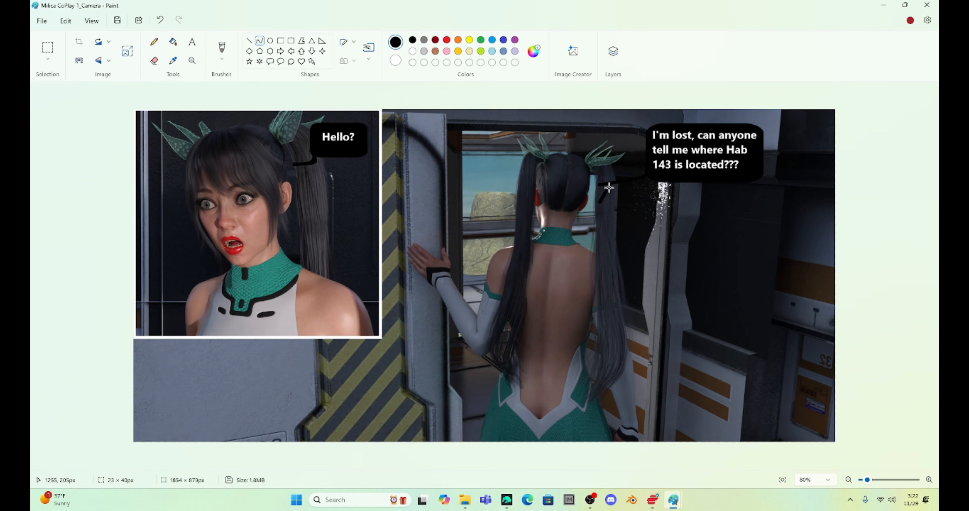
{"action": "key", "text": "ctrl+z"}
{"action": "left_click_drag", "start_coordinate": [599, 184], "coordinate": [660, 189]}
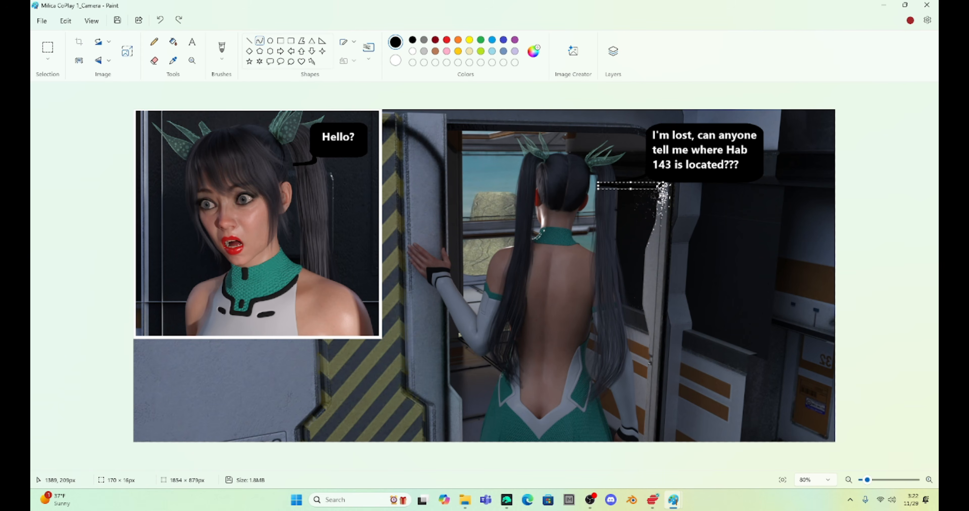
{"action": "left_click", "coordinate": [645, 213]}
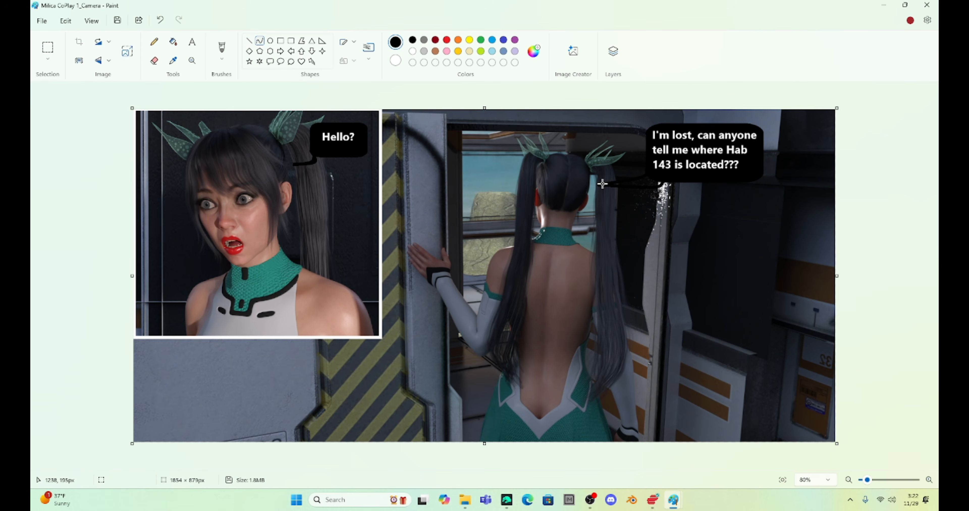
{"action": "mouse_move", "coordinate": [603, 184]}
{"action": "left_mouse_down"}
{"action": "mouse_move", "coordinate": [654, 177]}
{"action": "mouse_move", "coordinate": [653, 187]}
{"action": "mouse_move", "coordinate": [652, 177]}
{"action": "mouse_move", "coordinate": [658, 188]}
{"action": "left_mouse_up"}
{"action": "left_click", "coordinate": [639, 185]}
{"action": "left_click", "coordinate": [650, 207]}
Step: Touch up the Hab 143 caption's tail with a black brush, undoing the stray mark at its tip
{"action": "left_click", "coordinate": [222, 59]}
{"action": "left_click", "coordinate": [223, 78]}
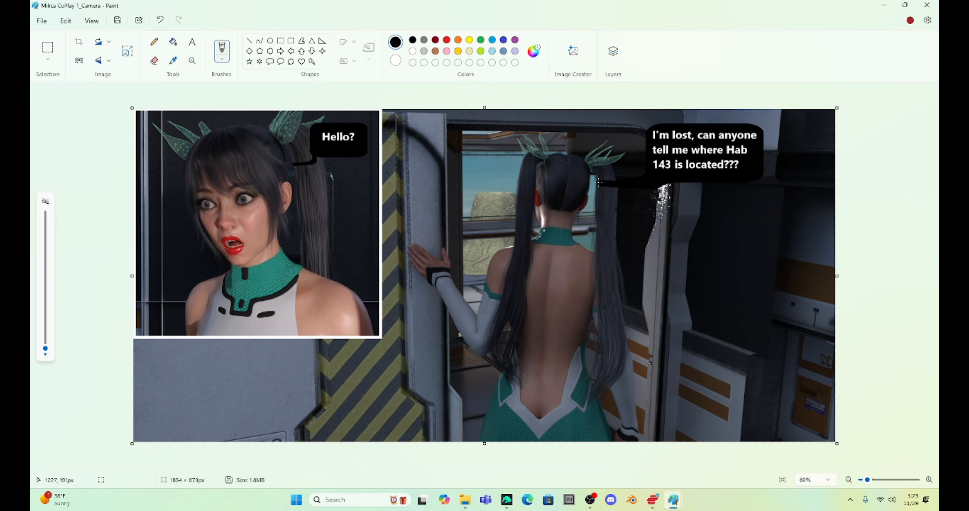
{"action": "key", "text": "ctrl+z"}
{"action": "left_click", "coordinate": [639, 182]}
Step: Save the panel as a JPEG named 2 in the Milica Graphic Novel Intro folder and close both Paint windows
{"action": "left_click", "coordinate": [42, 21]}
{"action": "mouse_move", "coordinate": [63, 113]}
{"action": "left_click", "coordinate": [175, 133]}
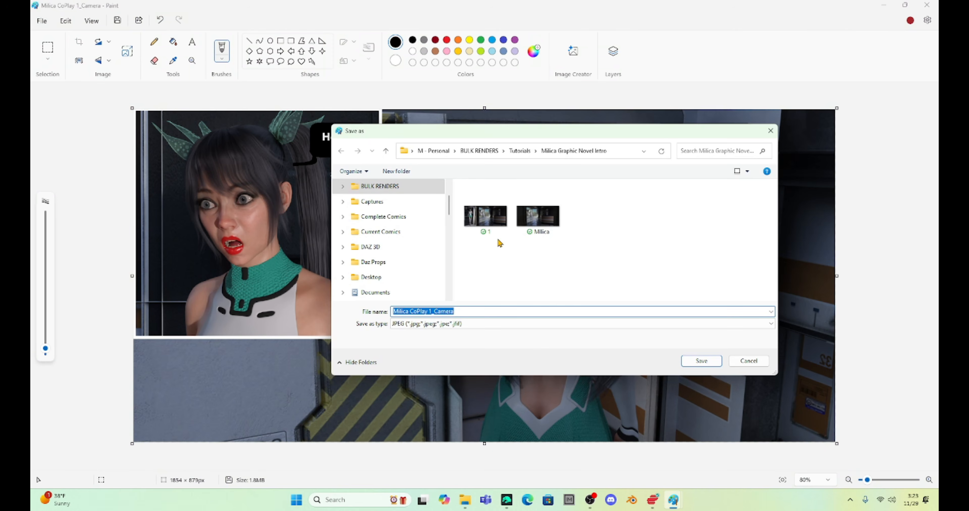
{"action": "type", "text": "2"}
{"action": "key", "text": "Return"}
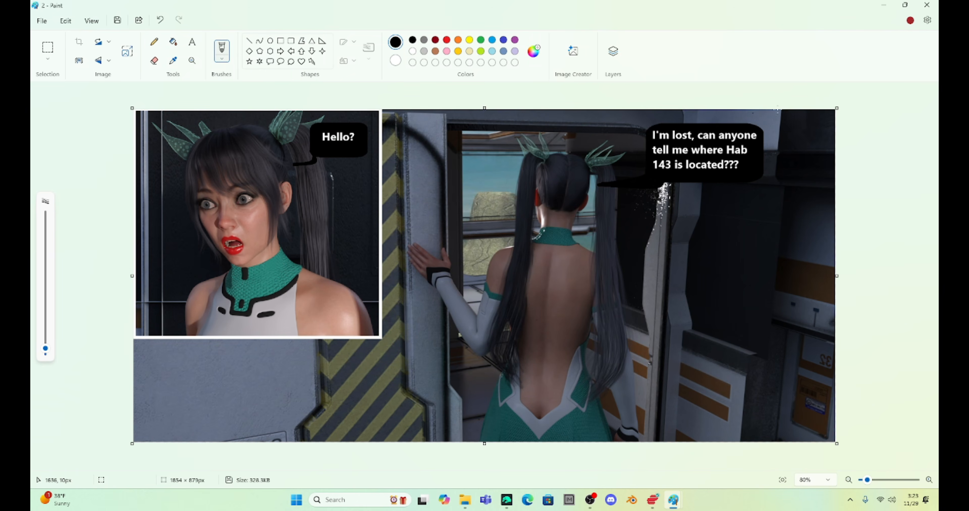
{"action": "left_click", "coordinate": [926, 6]}
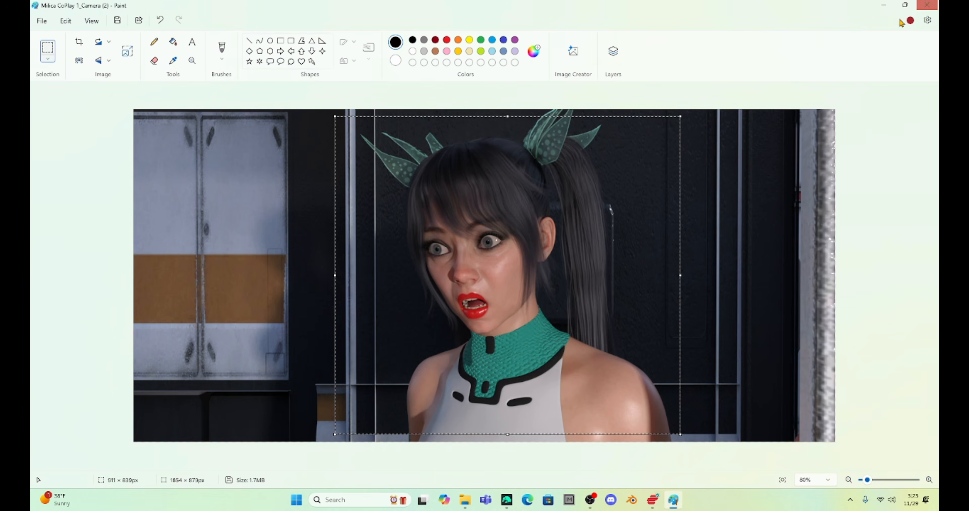
{"action": "left_click", "coordinate": [931, 6]}
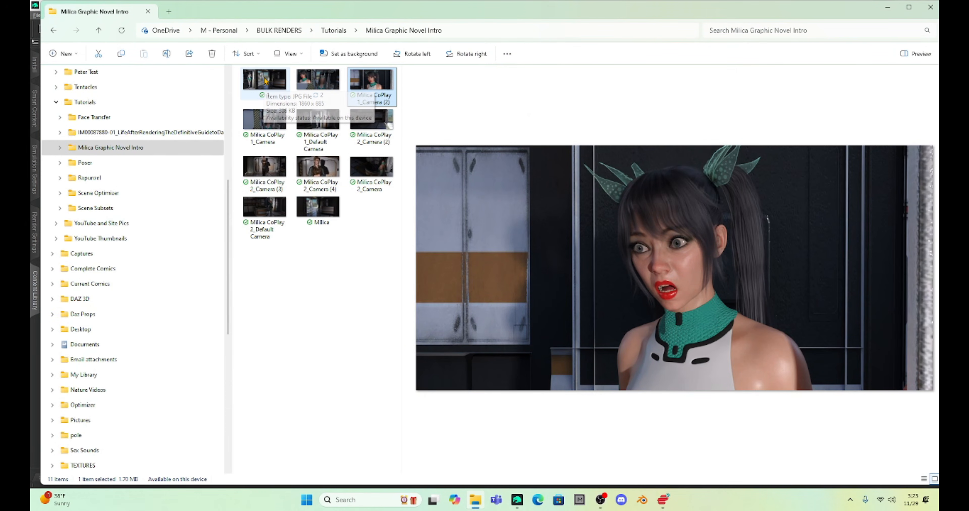
Step: View the finished panels 1.jpg and 2.jpg in the photo viewer, and close the file window to return to DAZ Studio
{"action": "double_click", "coordinate": [279, 85]}
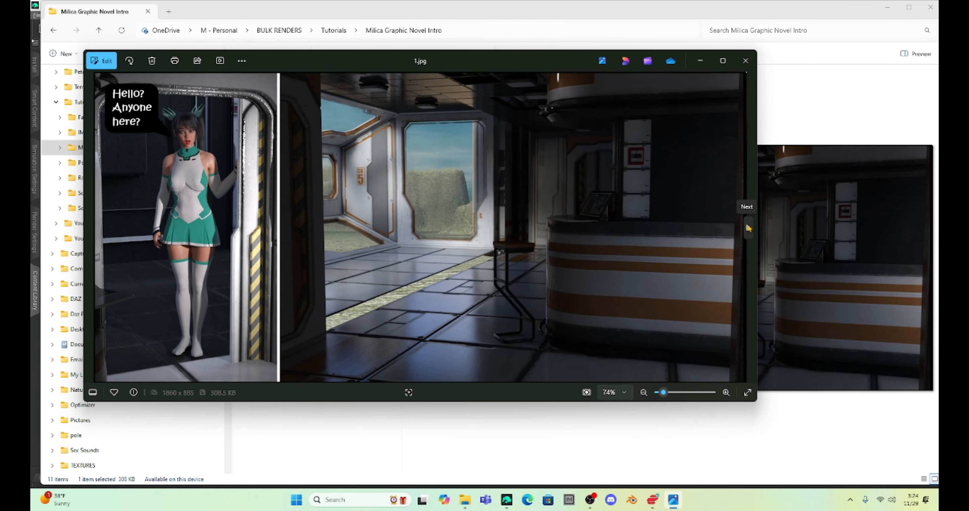
{"action": "left_click", "coordinate": [748, 228]}
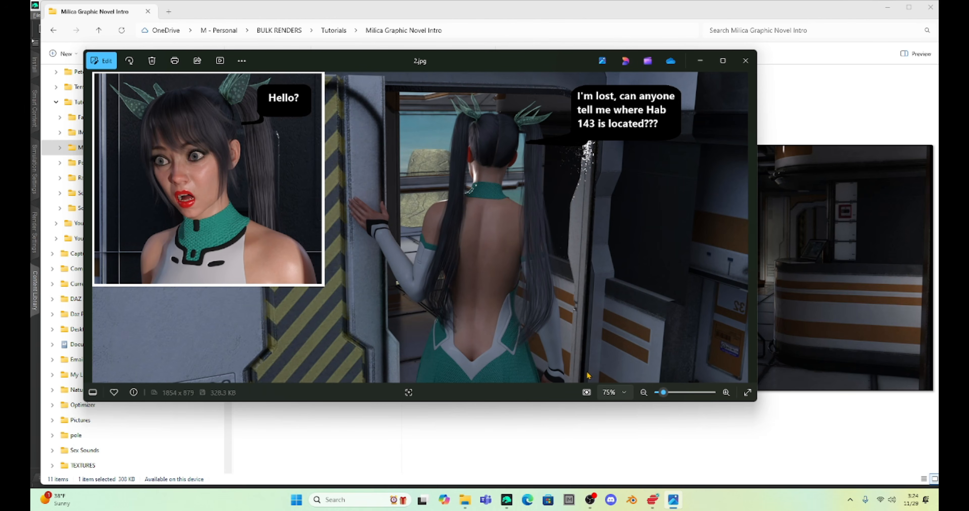
{"action": "left_click", "coordinate": [465, 507]}
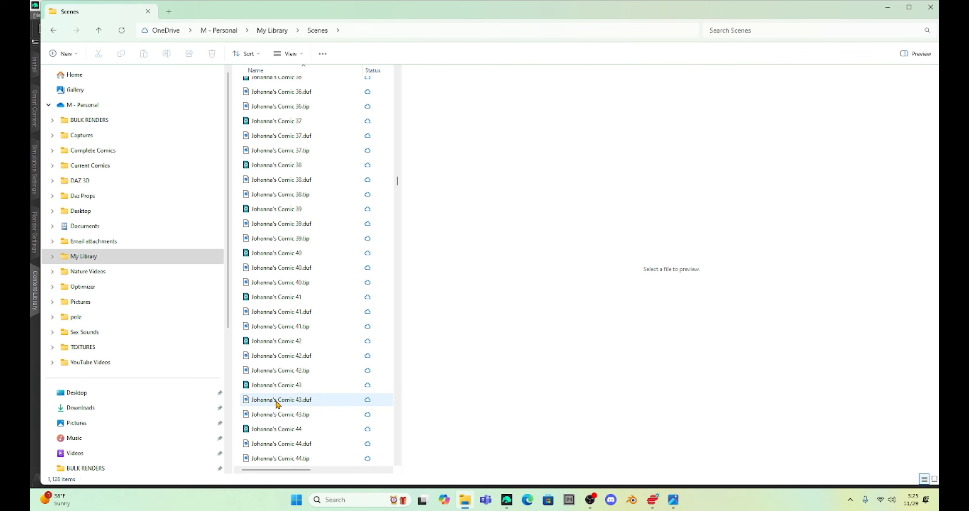
{"action": "left_click", "coordinate": [923, 11]}
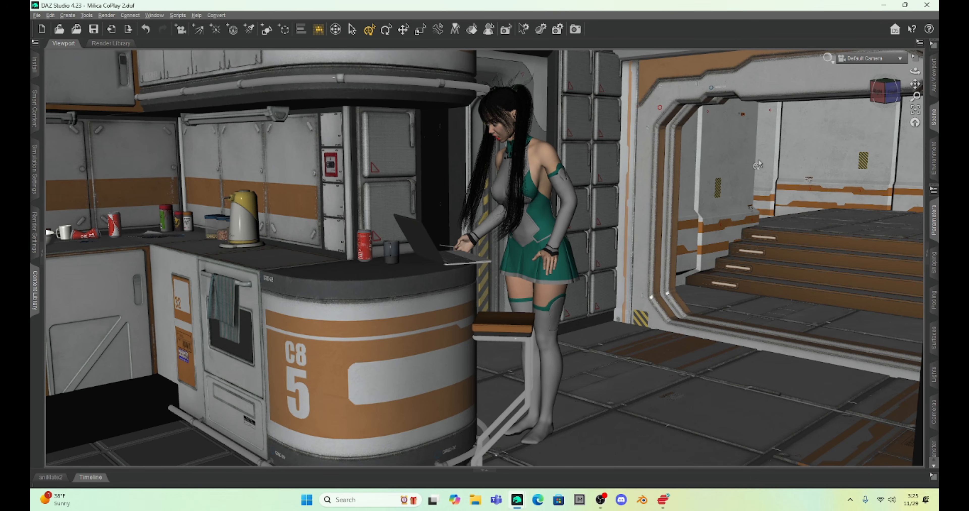